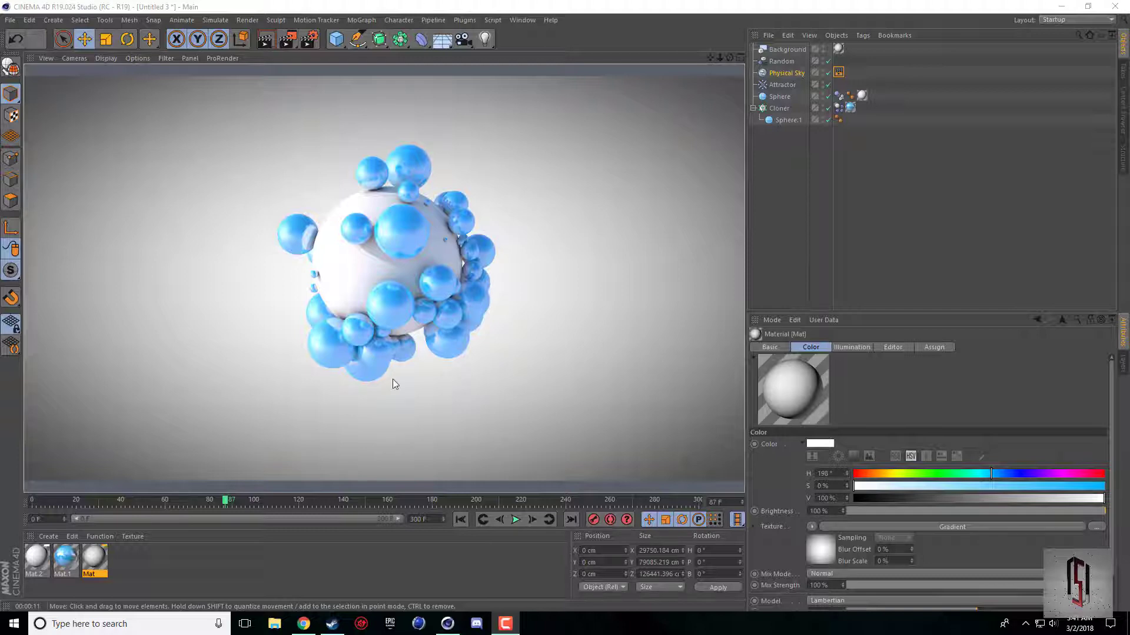
# Step: Replay the finished sphere attraction simulation from the first frame and render the stopped frame in the viewport
pyautogui.click(462, 520)
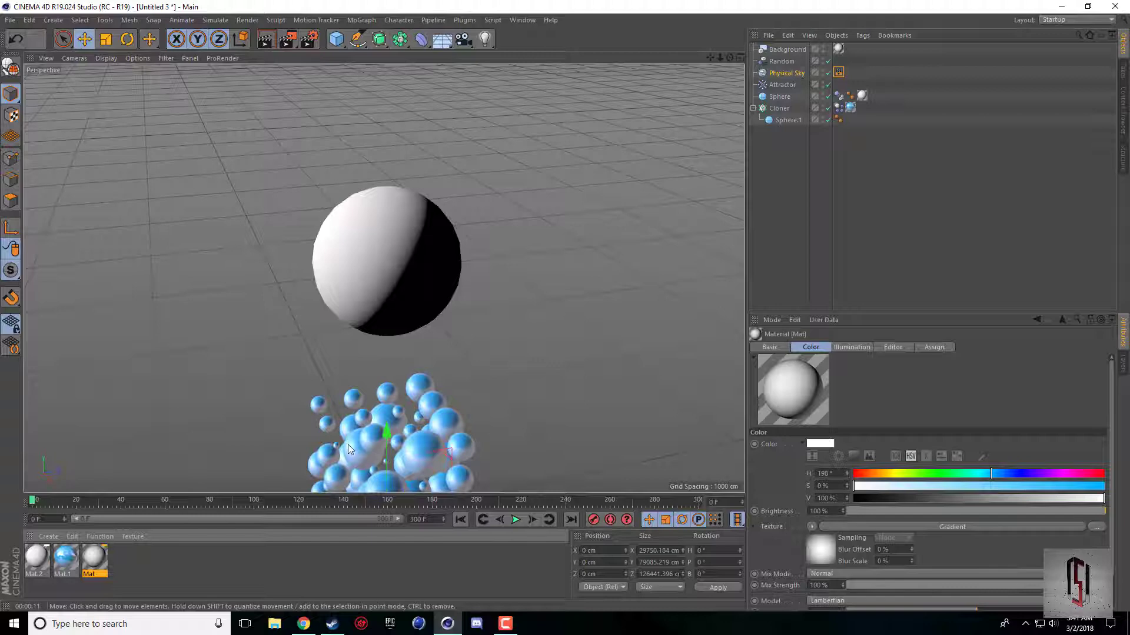
pyautogui.click(515, 520)
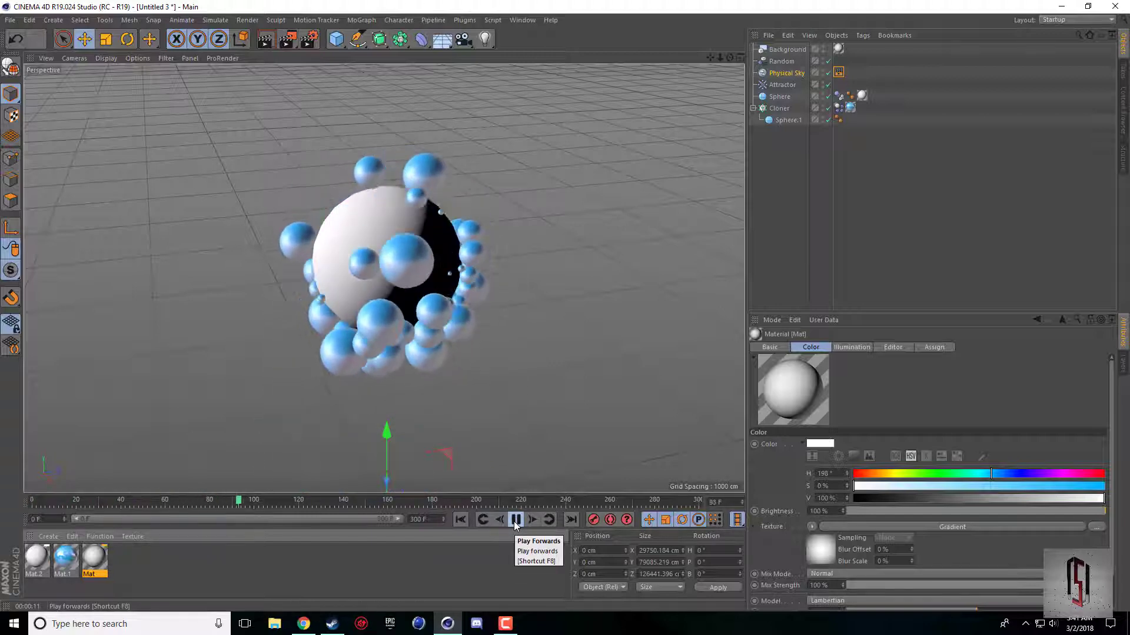
pyautogui.click(515, 522)
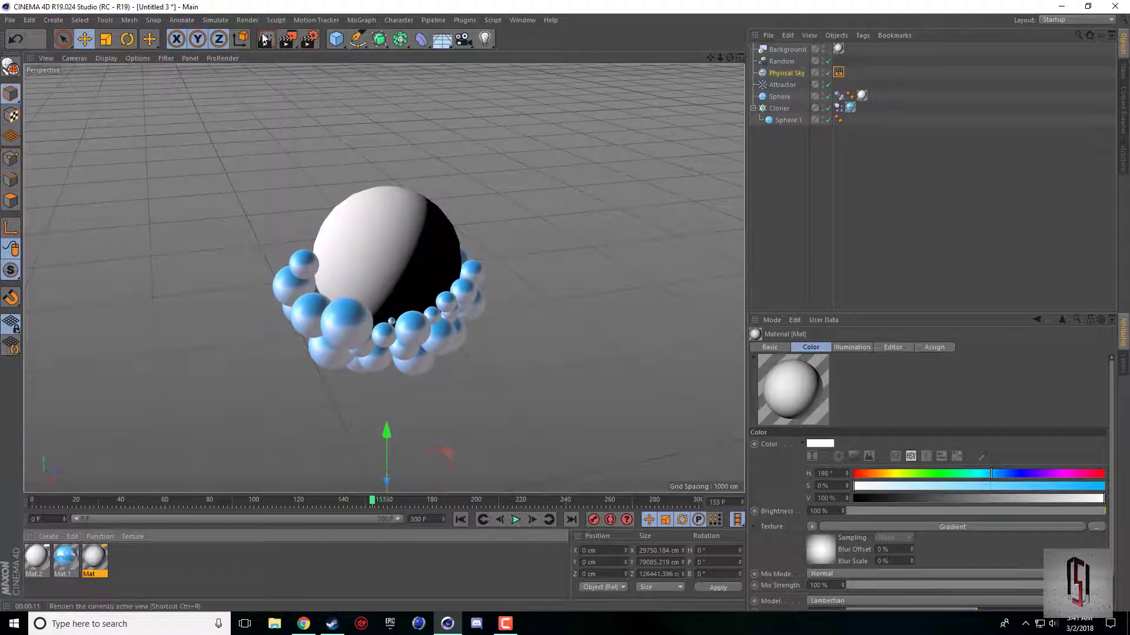
pyautogui.hotkey('ctrl', 'r')
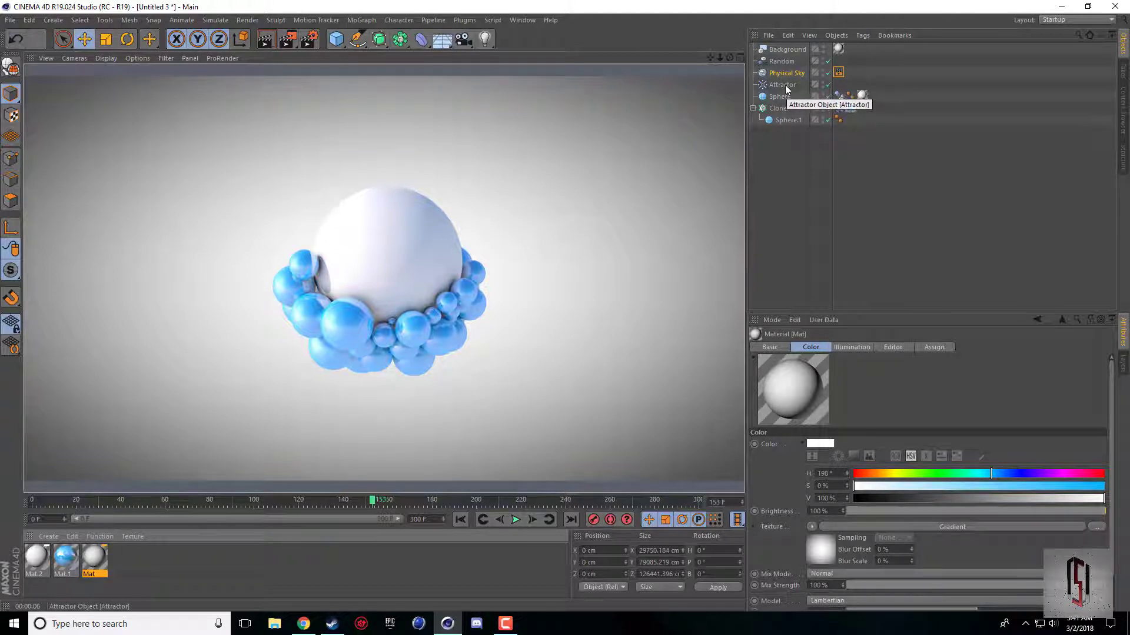
# Step: Make the Attractor a child of the large Sphere and move the sphere along Z to about 710 cm
pyautogui.moveTo(781, 85); pyautogui.dragTo(780, 98)
pyautogui.click(779, 84)
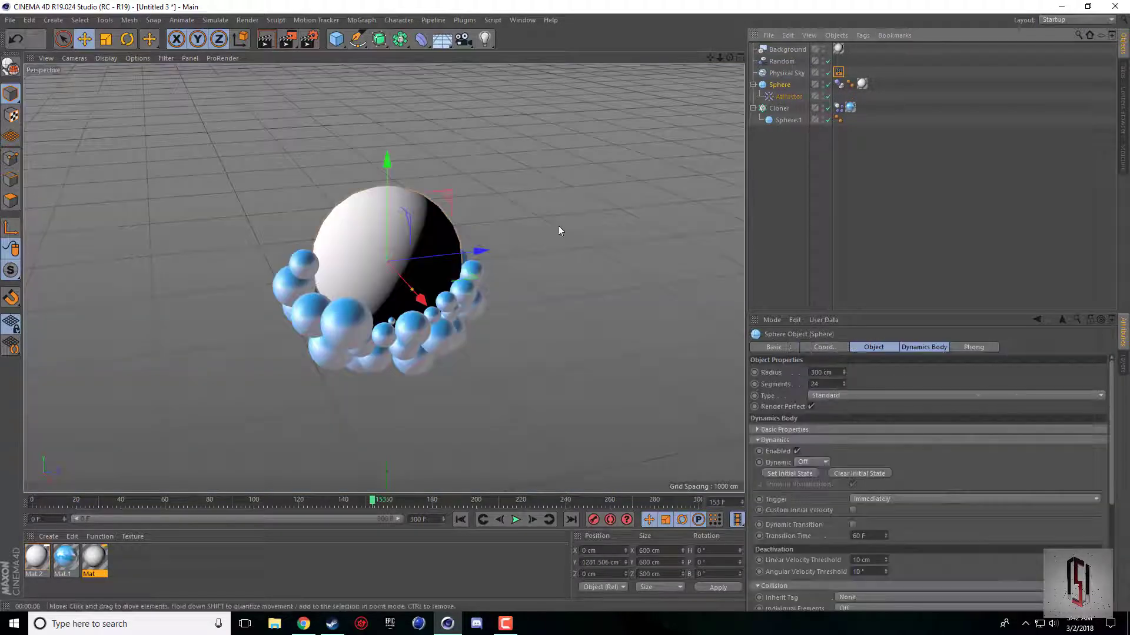
pyautogui.moveTo(474, 257); pyautogui.dragTo(627, 226)
# Step: Play the simulation from the start while moving the large sphere back to about 53 cm on Z, and render the view
pyautogui.click(460, 519)
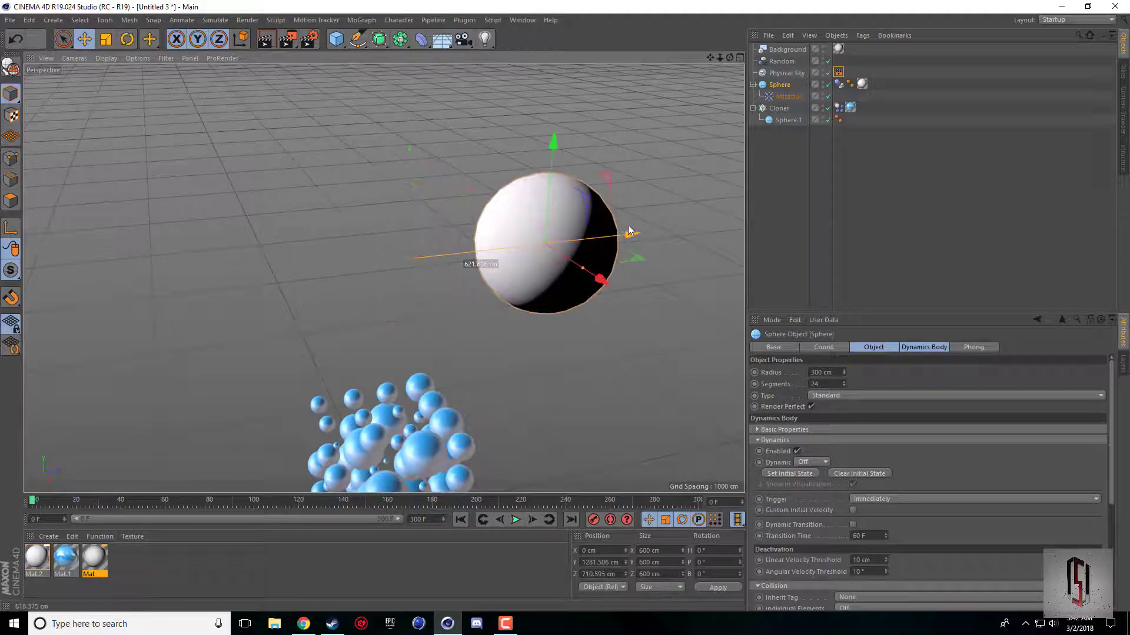
pyautogui.click(516, 520)
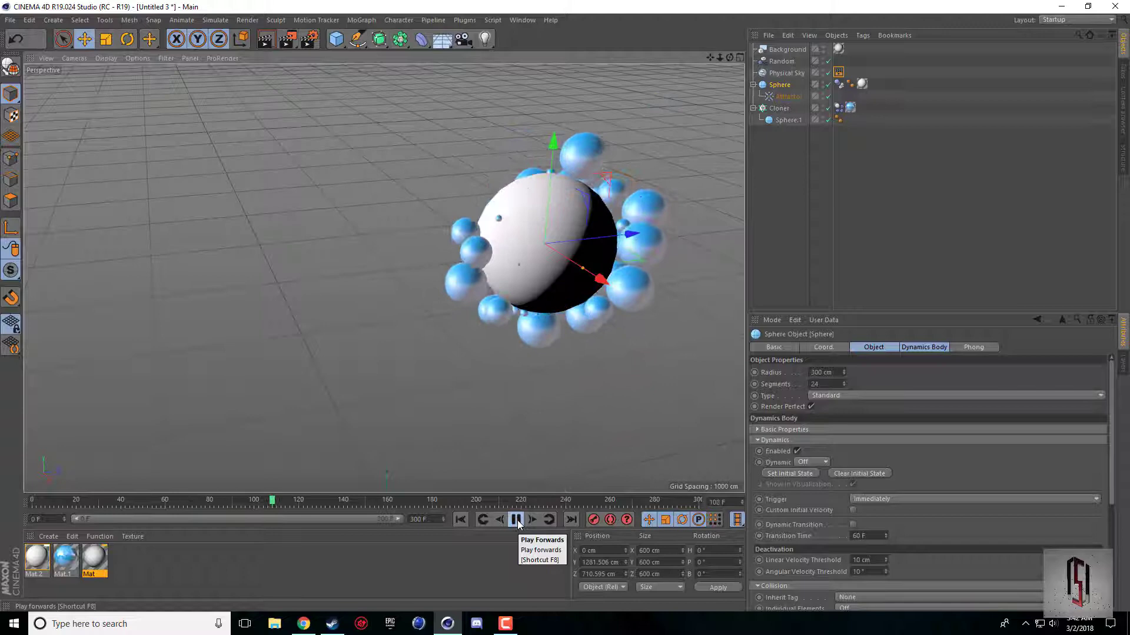
pyautogui.moveTo(612, 240); pyautogui.dragTo(471, 309)
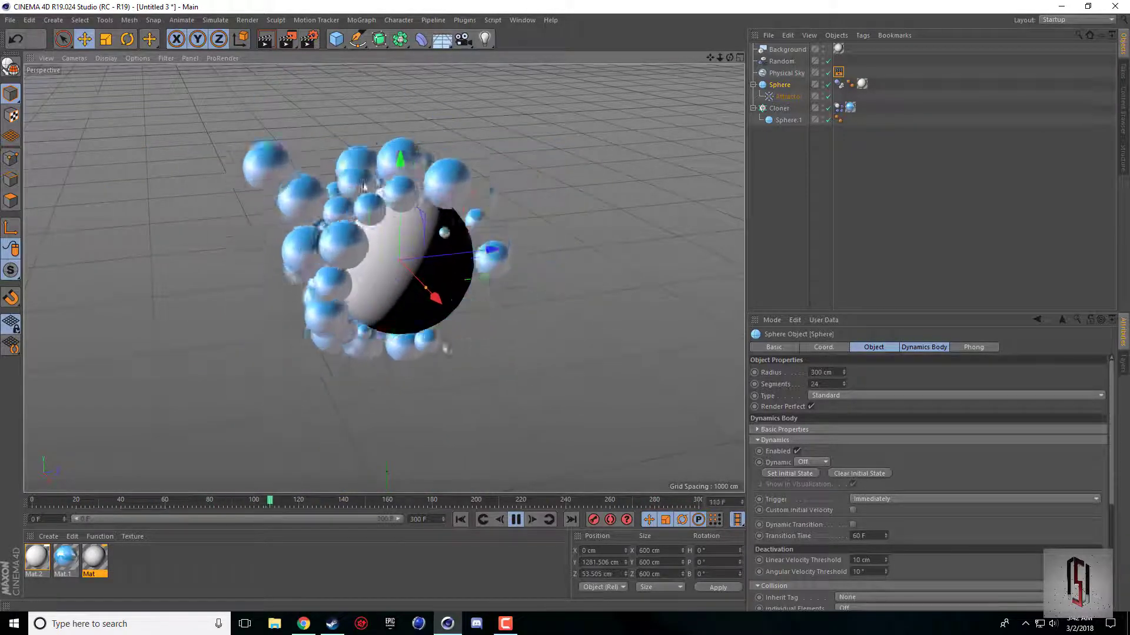
pyautogui.click(266, 41)
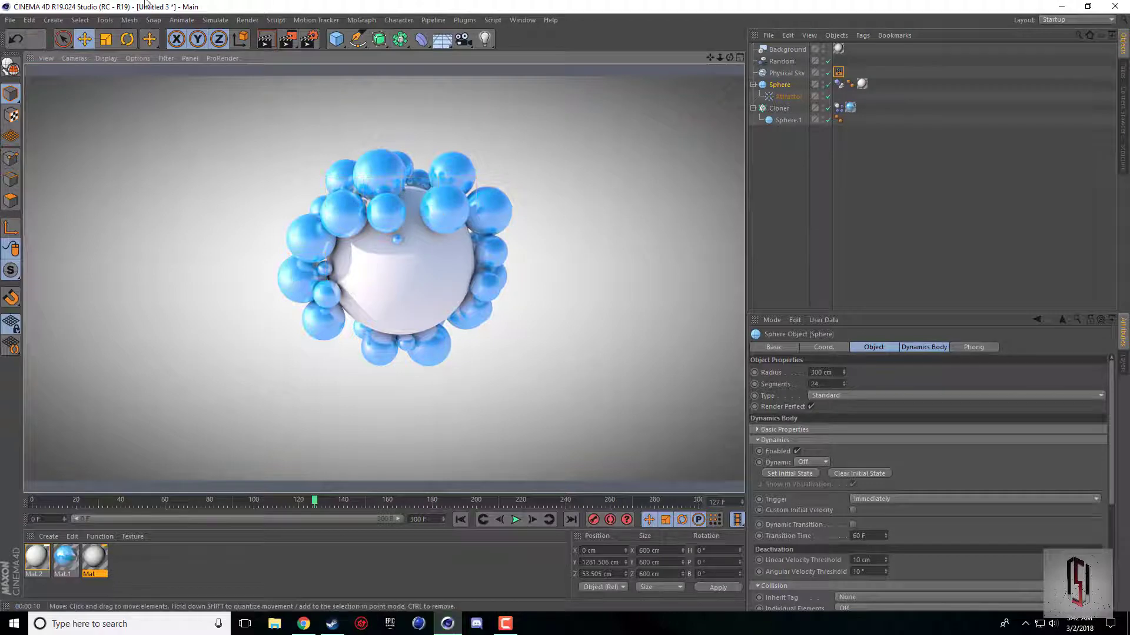
# Step: Create a new project and add a sphere primitive to the empty scene
pyautogui.click(10, 20)
pyautogui.click(23, 29)
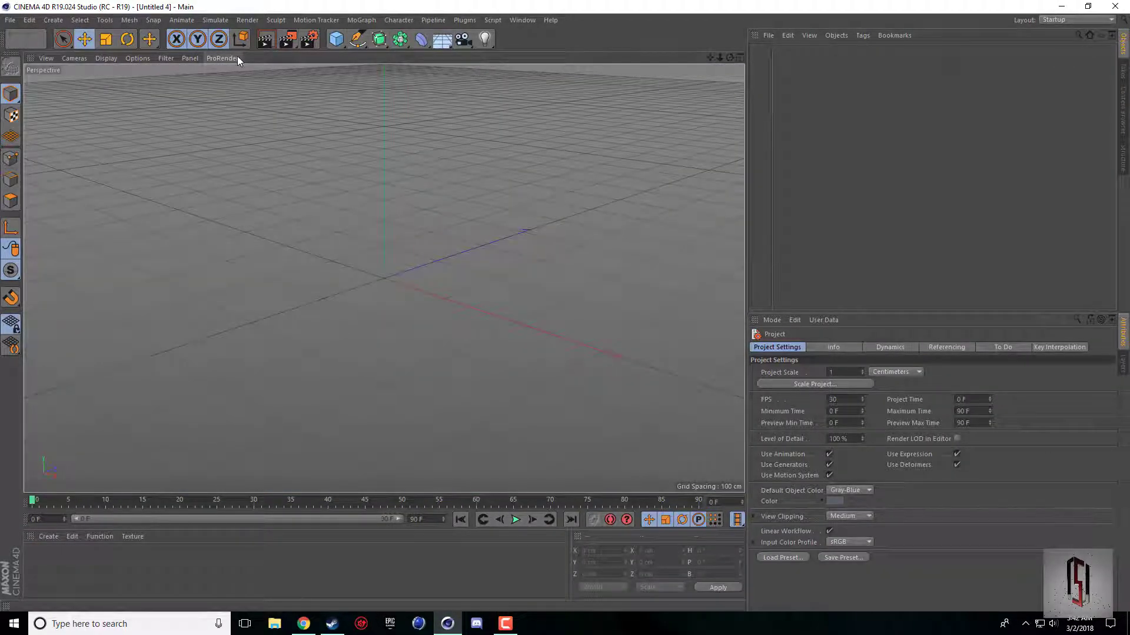
pyautogui.moveTo(336, 41); pyautogui.dragTo(576, 77)
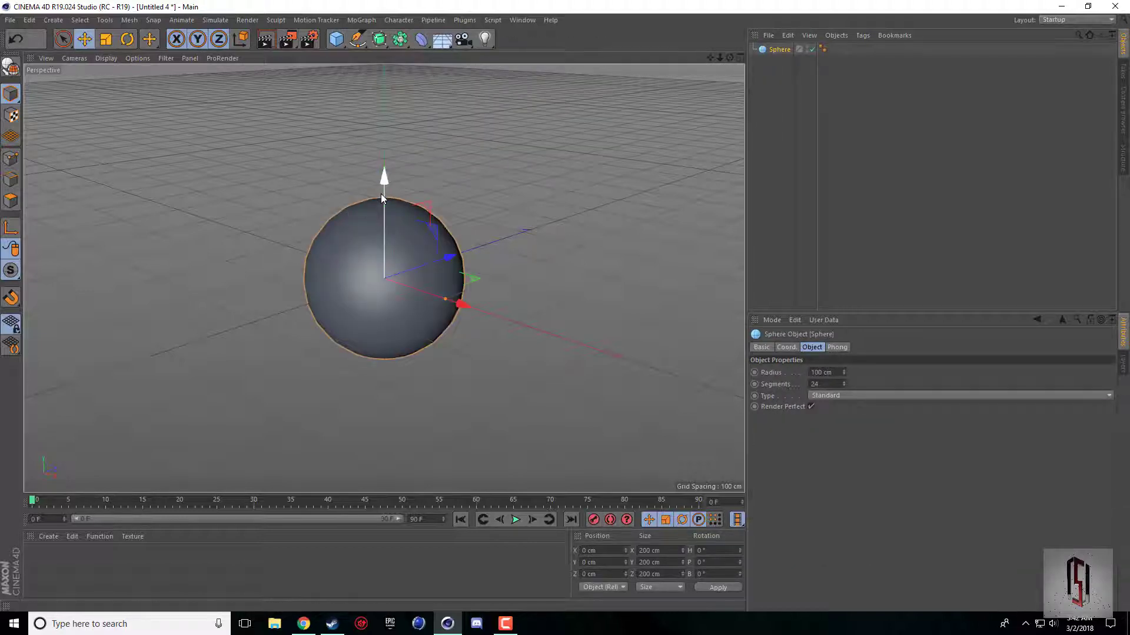
# Step: Raise the new sphere along Y to about 269 cm above the origin
pyautogui.scroll(-1, 459, 228)
pyautogui.moveTo(393, 200); pyautogui.dragTo(579, 95)
pyautogui.keyDown('alt'); pyautogui.moveTo(579, 94); pyautogui.dragTo(638, 134, button='middle'); pyautogui.keyUp('alt')
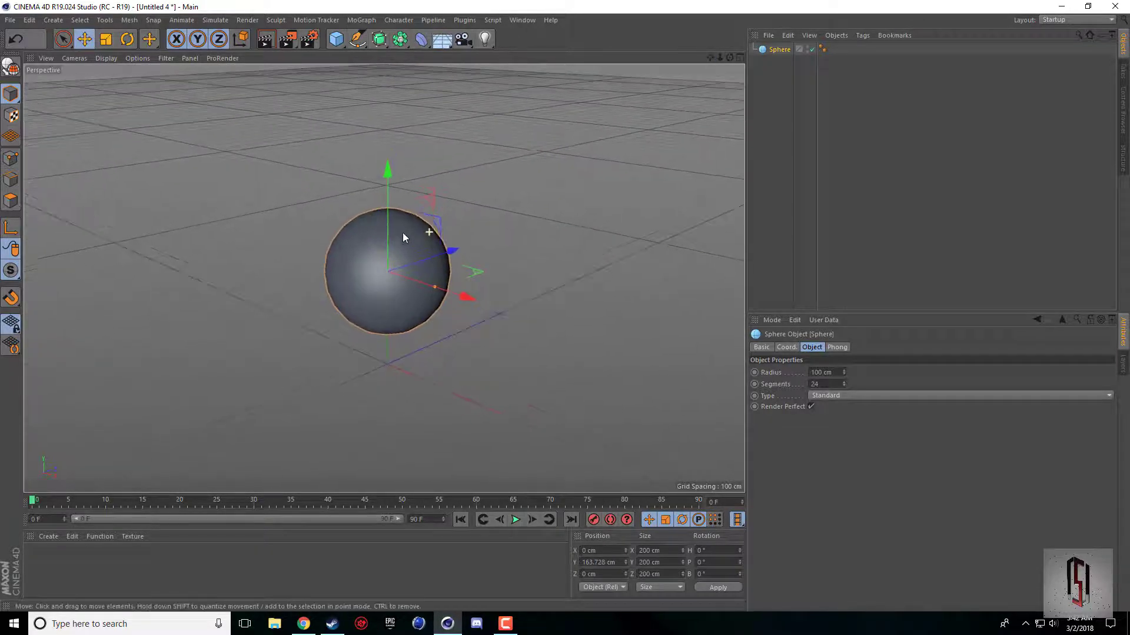
pyautogui.moveTo(389, 168); pyautogui.dragTo(403, 130)
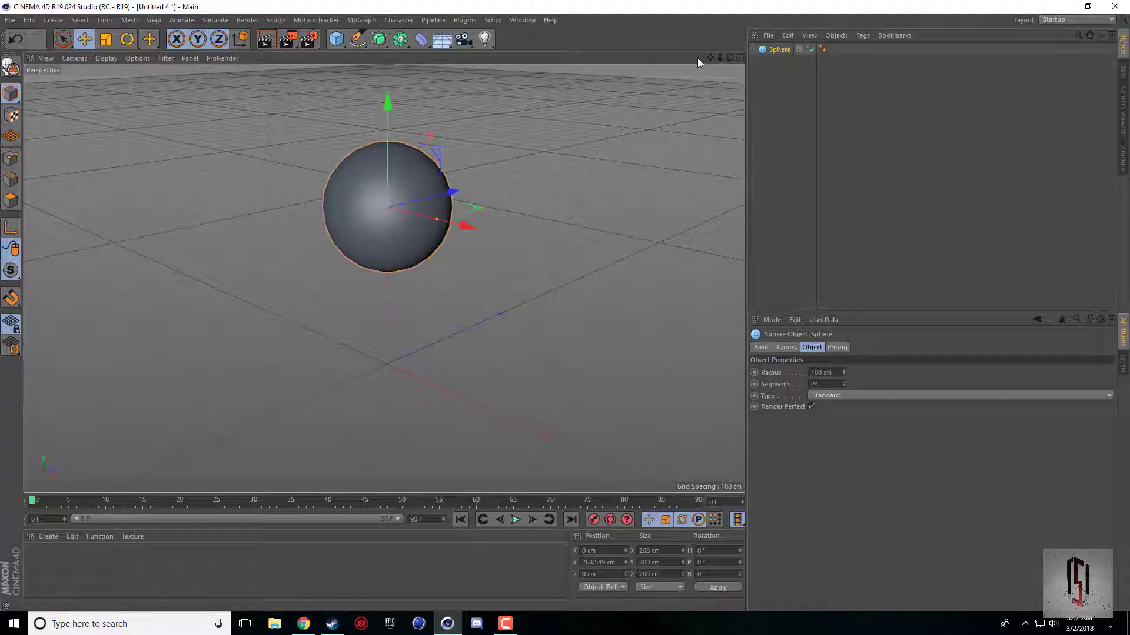
# Step: Rename the sphere as A and widen the name column of the object list
pyautogui.moveTo(711, 57); pyautogui.dragTo(709, 59)
pyautogui.doubleClick(780, 49)
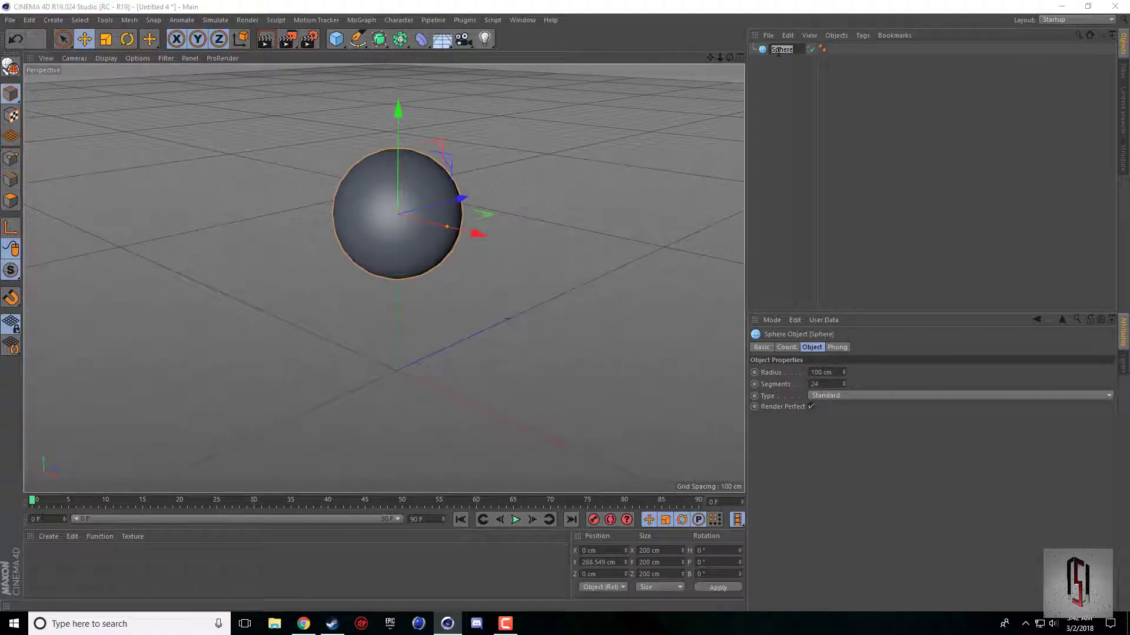
pyautogui.write('A')
pyautogui.press('Return')
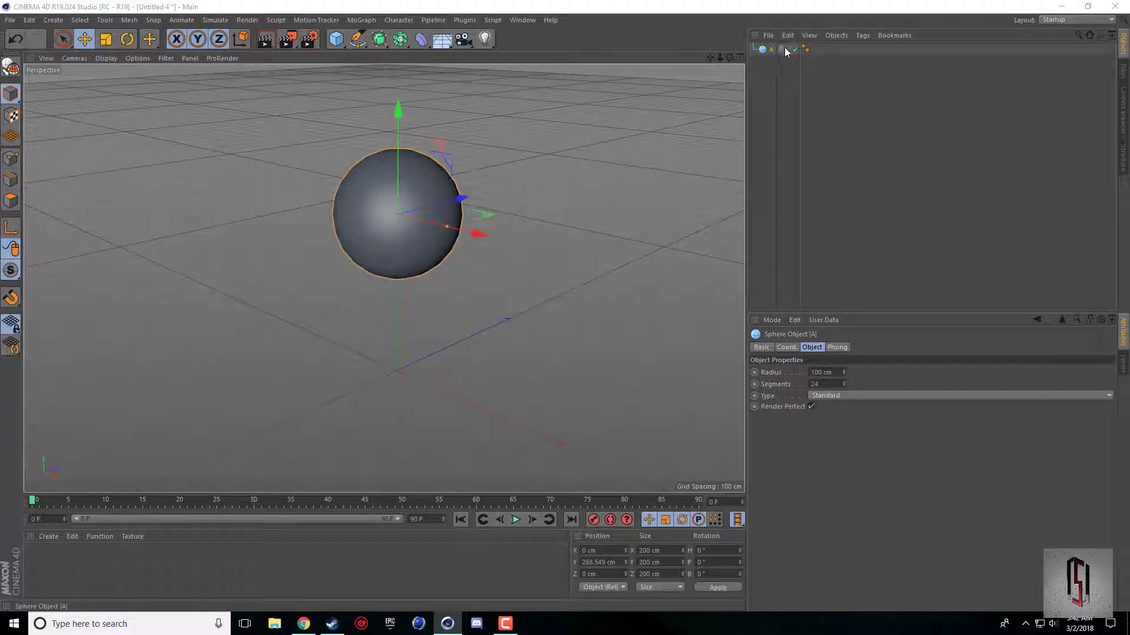
pyautogui.moveTo(799, 84); pyautogui.dragTo(841, 73)
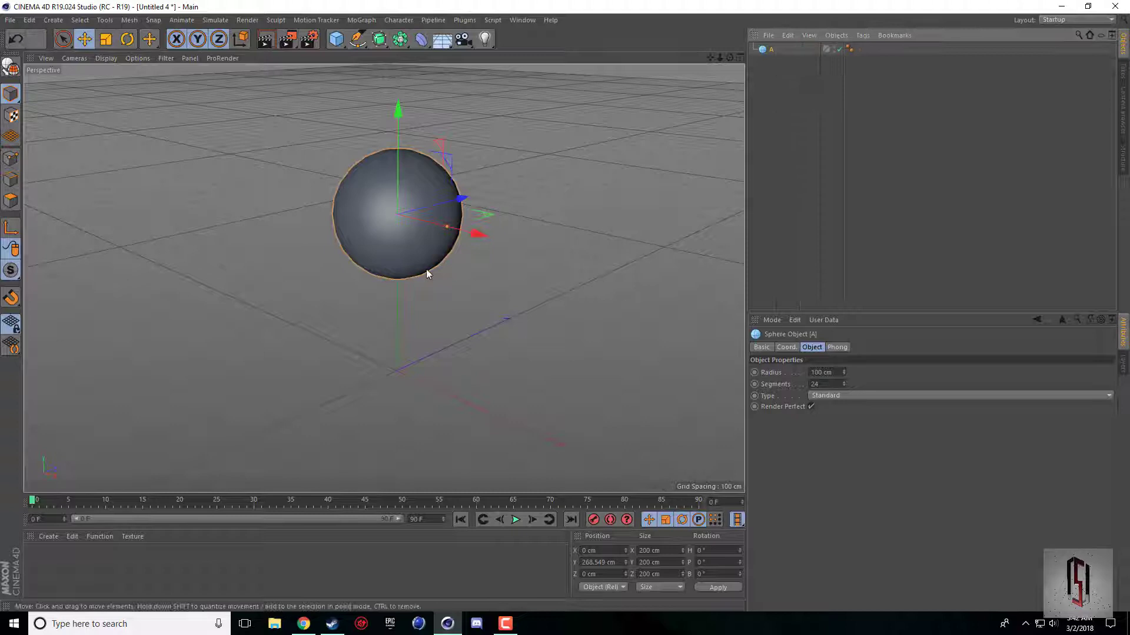
# Step: Set the radius of sphere A to 300 cm
pyautogui.click(824, 372)
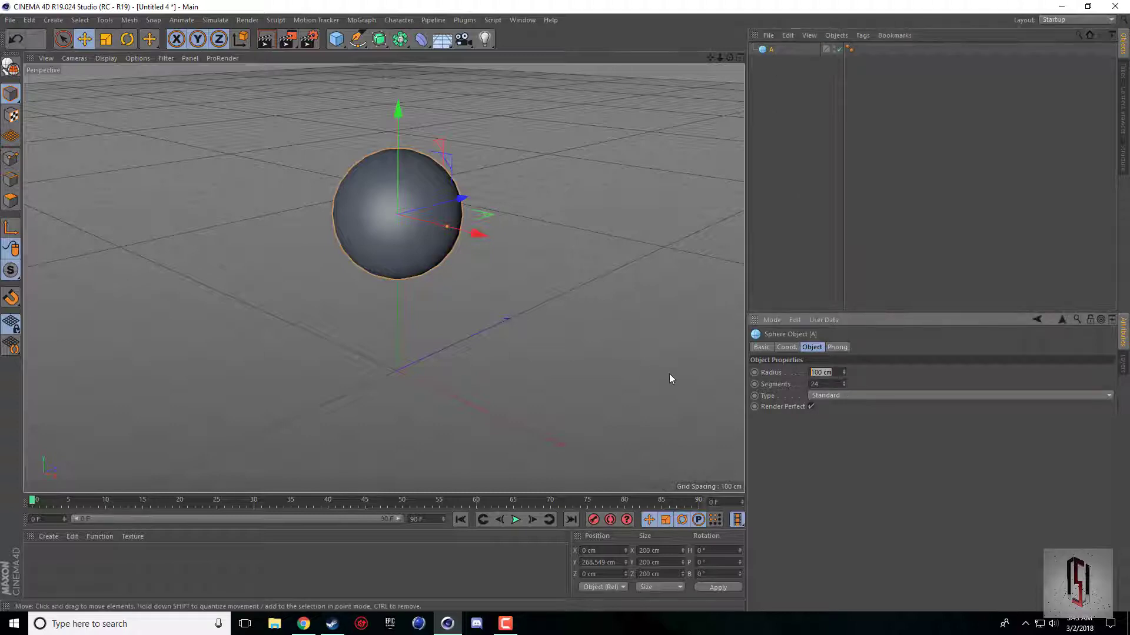
pyautogui.write('300')
pyautogui.press('Return')
# Step: Raise the enlarged sphere A along Y to about 714 cm
pyautogui.scroll(-5, 600, 139)
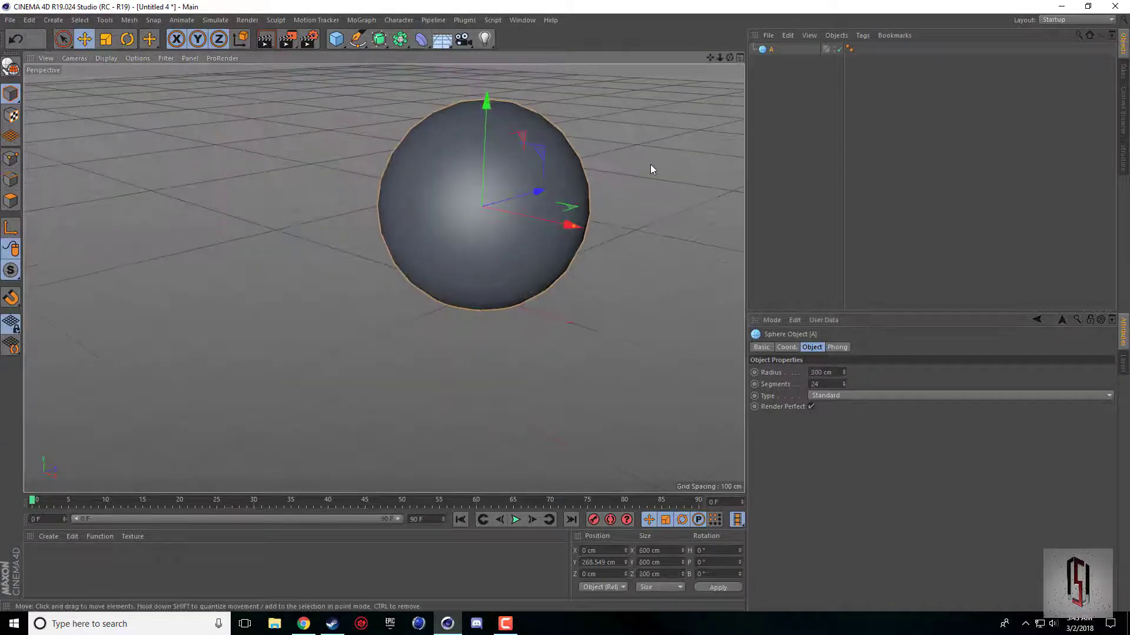
pyautogui.keyDown('alt'); pyautogui.moveTo(638, 169); pyautogui.dragTo(384, 279, button='middle'); pyautogui.keyUp('alt')
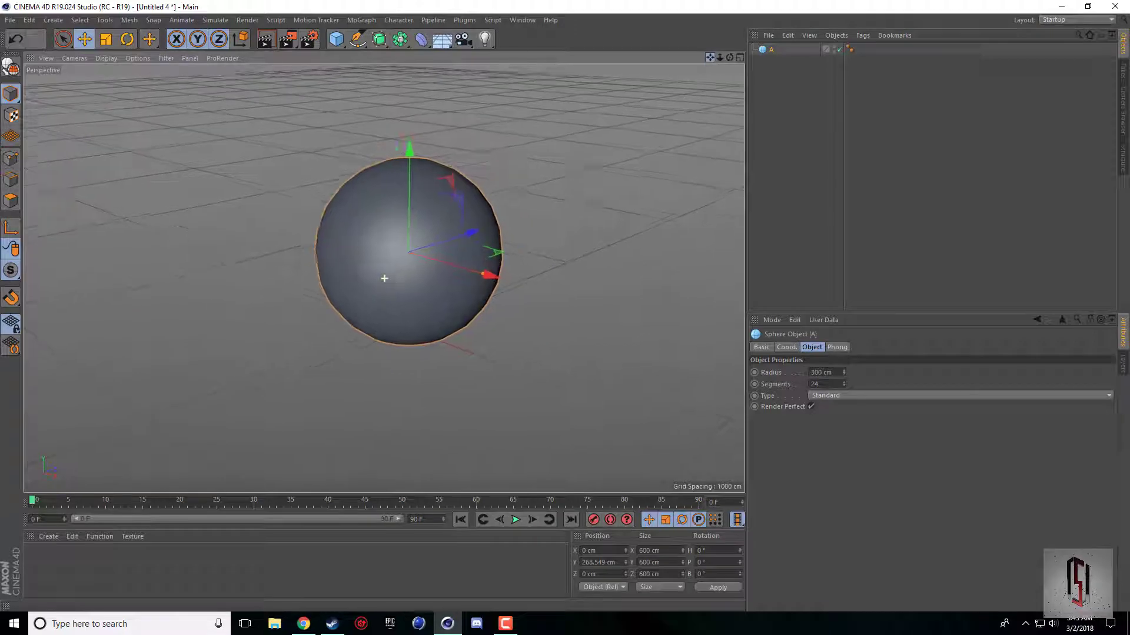
pyautogui.keyDown('alt'); pyautogui.moveTo(384, 278); pyautogui.dragTo(564, 262); pyautogui.keyUp('alt')
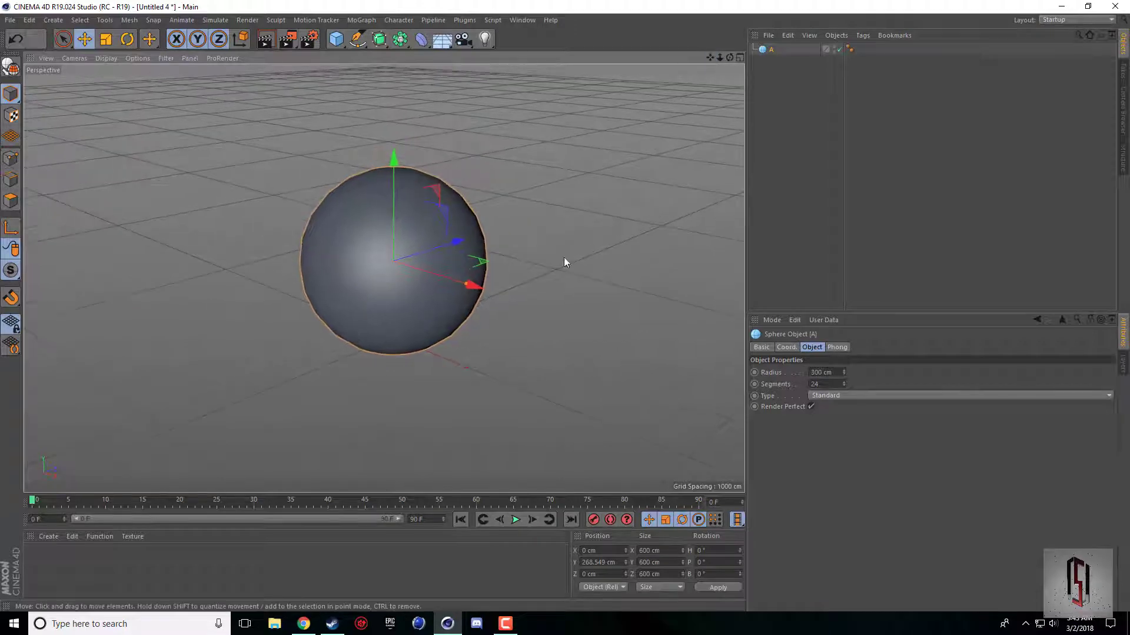
pyautogui.keyDown('alt'); pyautogui.moveTo(493, 234); pyautogui.dragTo(461, 189, button='middle'); pyautogui.keyUp('alt')
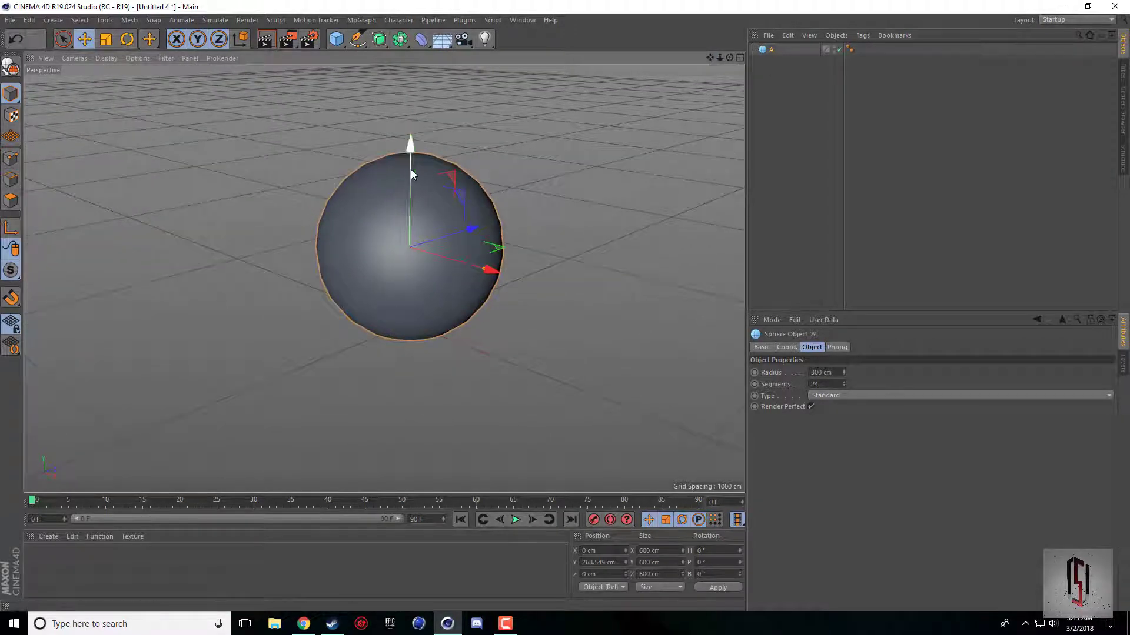
pyautogui.moveTo(412, 175); pyautogui.dragTo(413, 44)
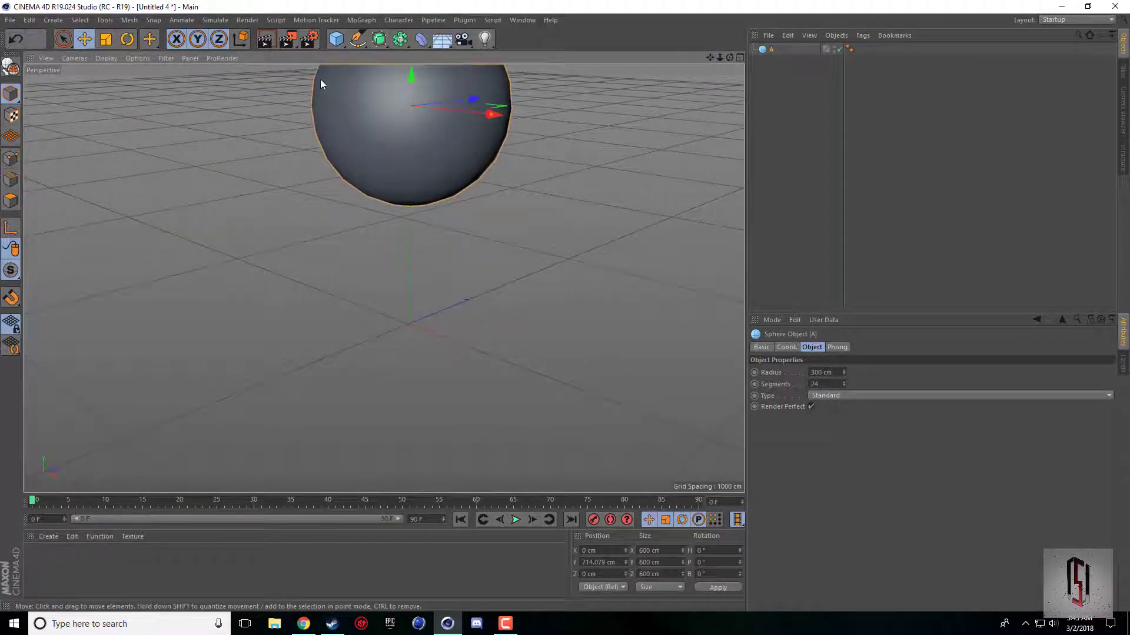
# Step: Add a second sphere at the origin and set its radius to 50 cm
pyautogui.click(337, 40)
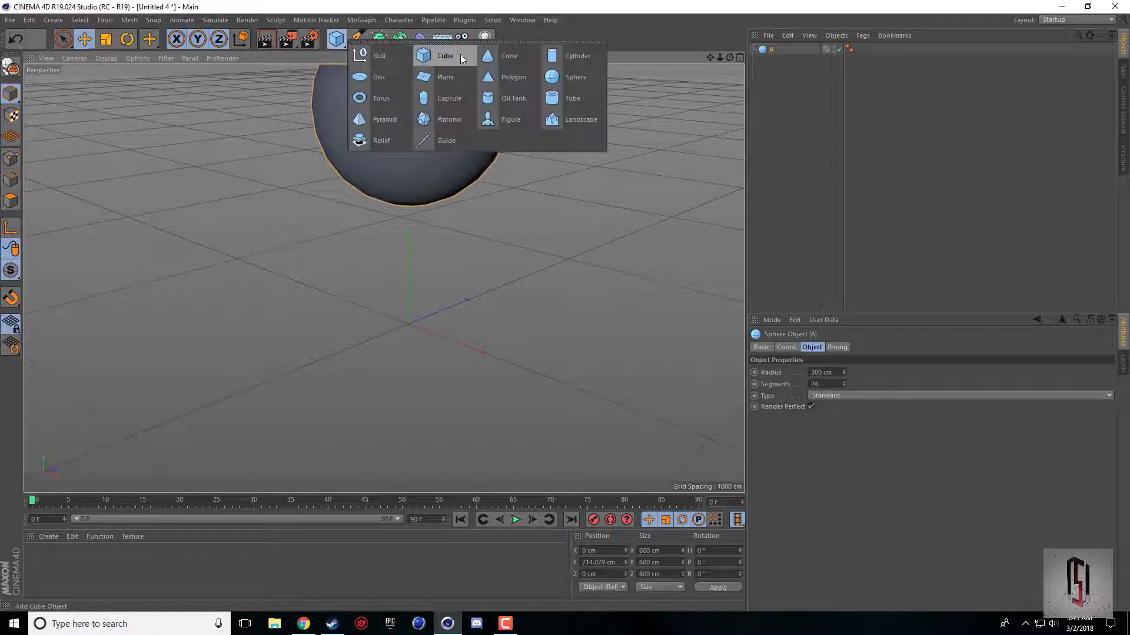
pyautogui.click(573, 76)
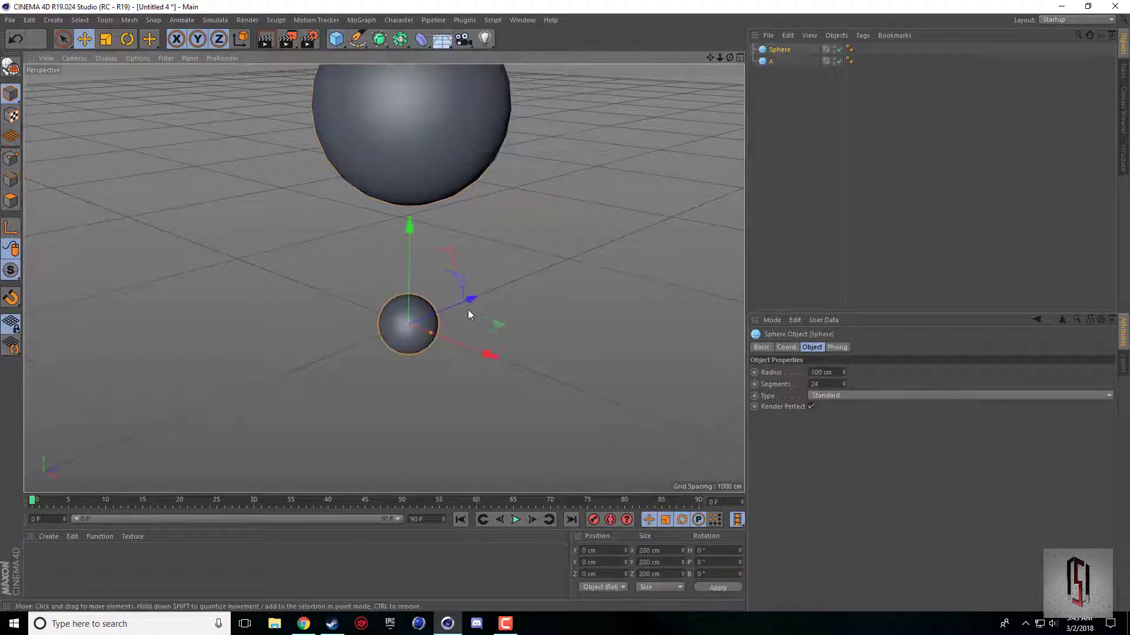
pyautogui.click(840, 373)
pyautogui.write('50')
pyautogui.press('Return')
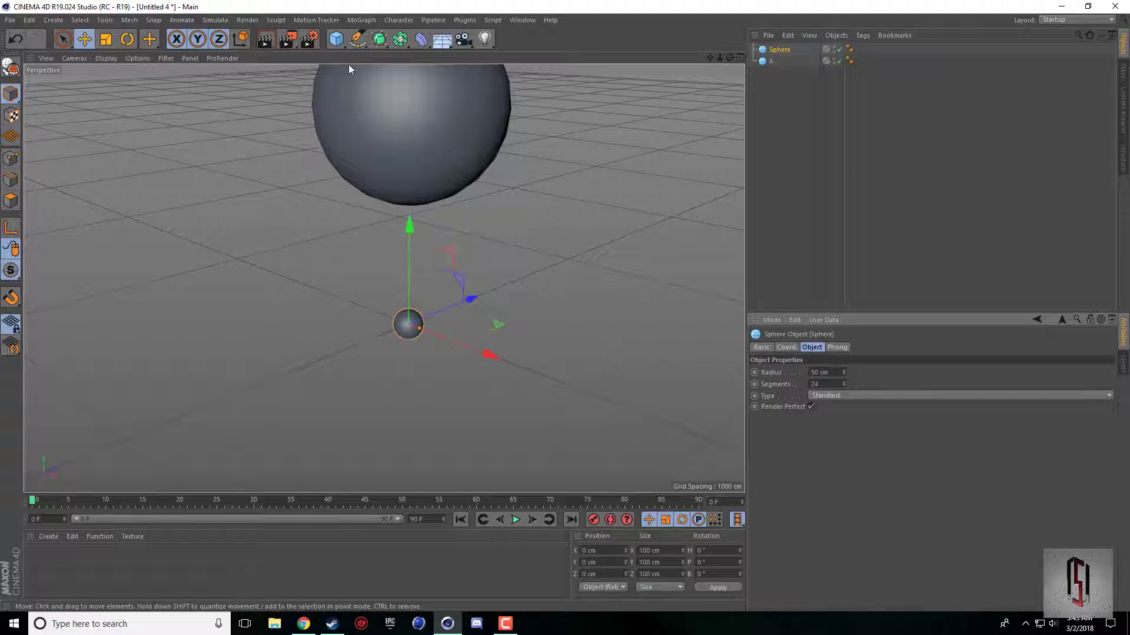
# Step: Add a MoGraph Cloner and make the small sphere its child
pyautogui.click(359, 21)
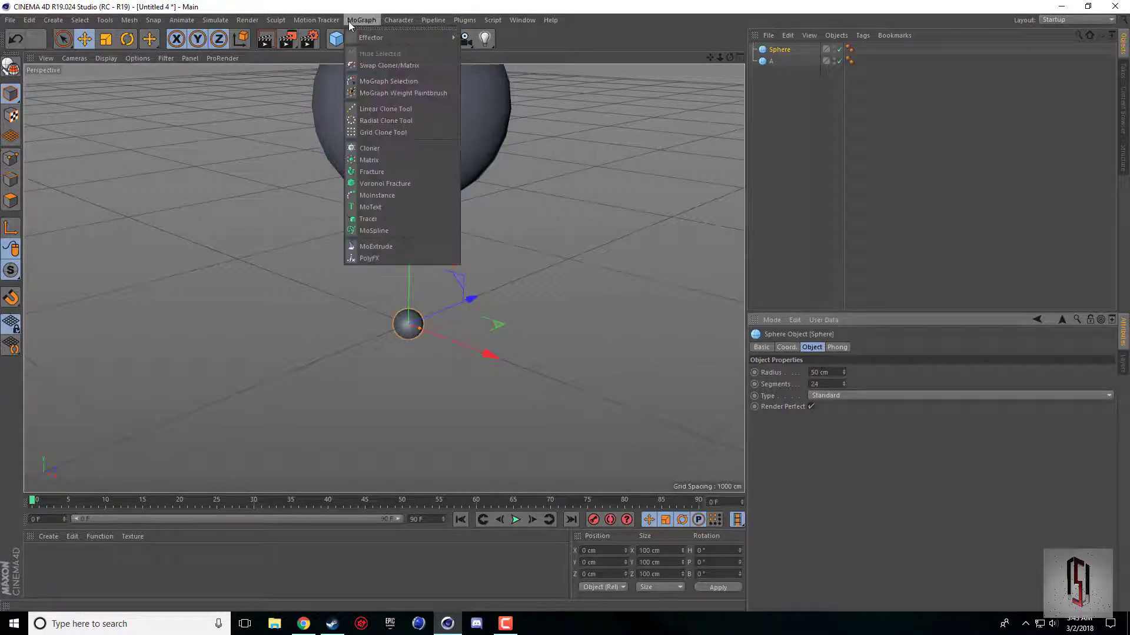
pyautogui.click(383, 149)
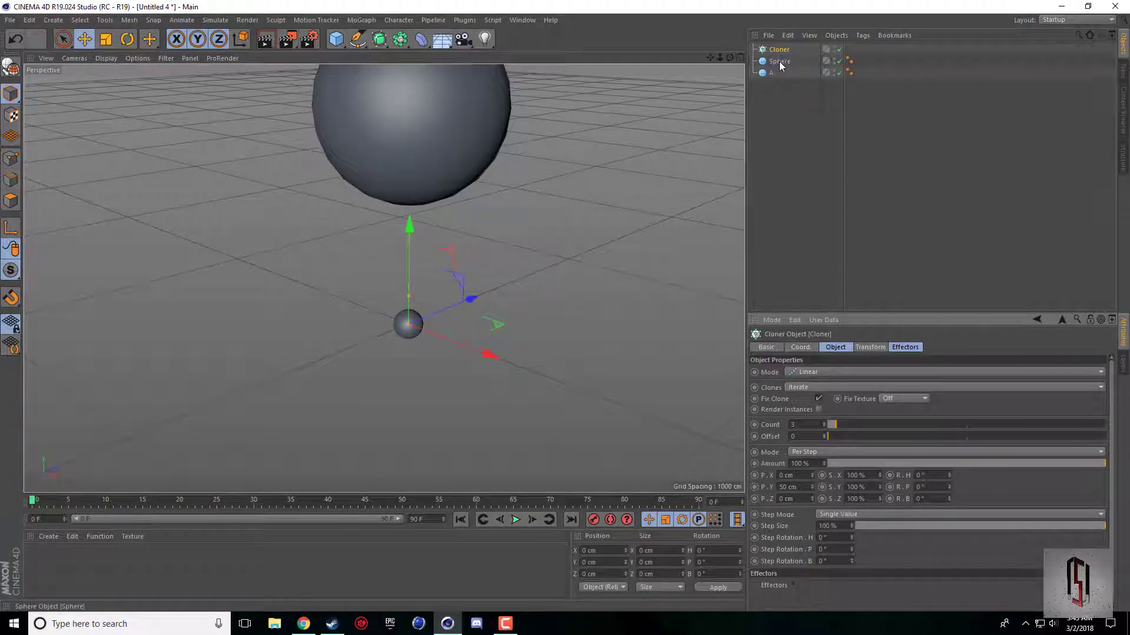
pyautogui.moveTo(780, 65); pyautogui.dragTo(780, 51)
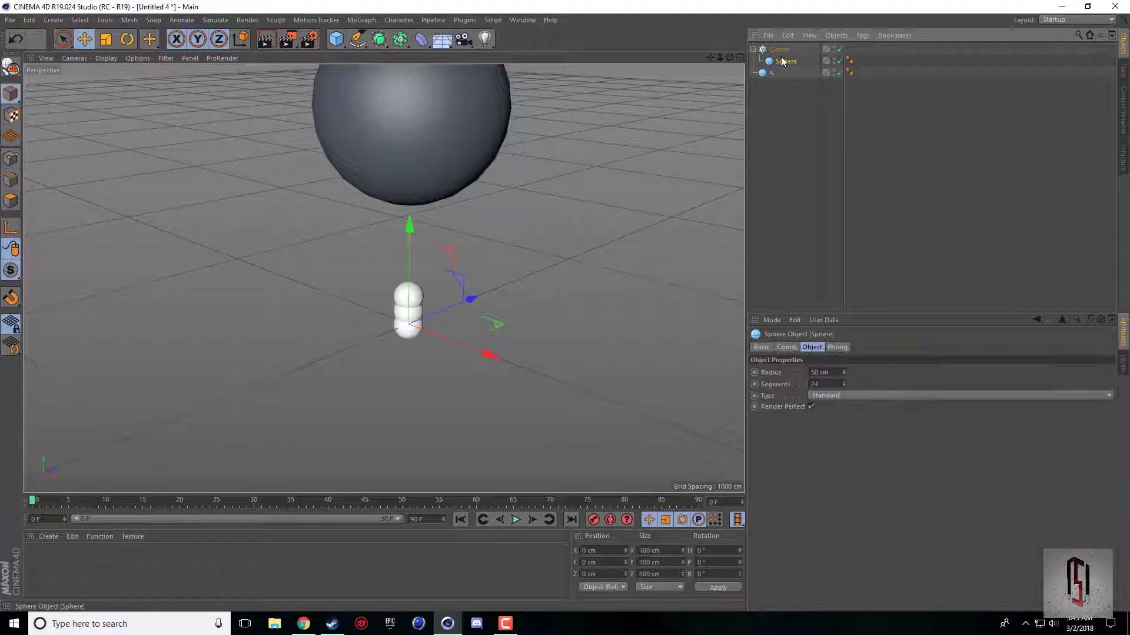
# Step: Set the cloner to Grid Array with a 4 × 4 × 4 count and a size of about 466 × 581 × 1113 cm
pyautogui.click(779, 50)
pyautogui.click(815, 374)
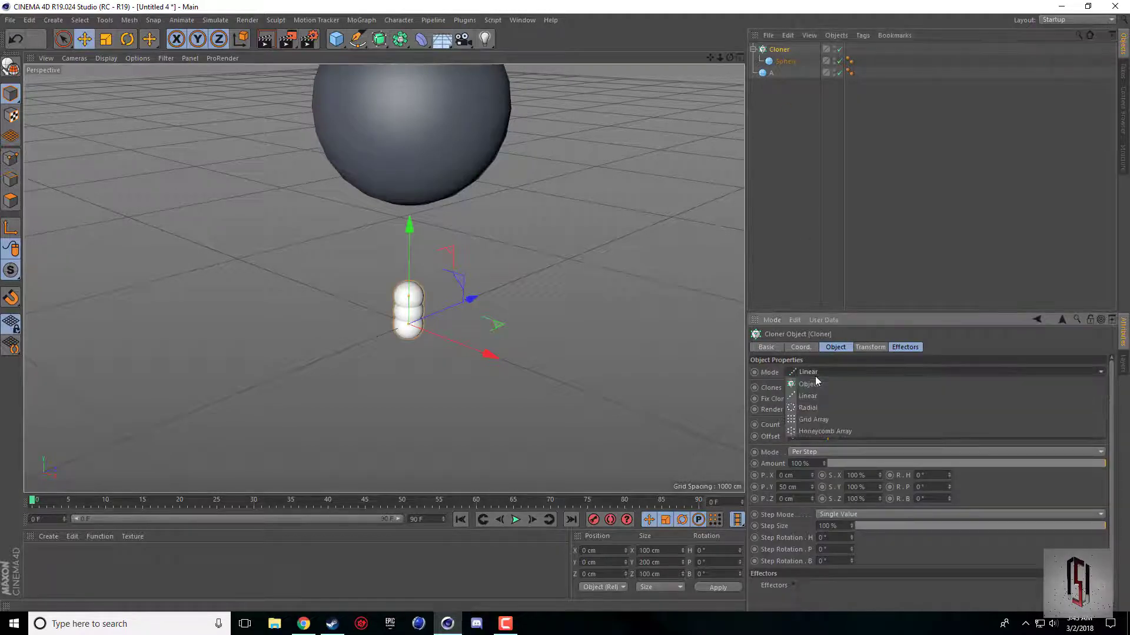
pyautogui.click(816, 418)
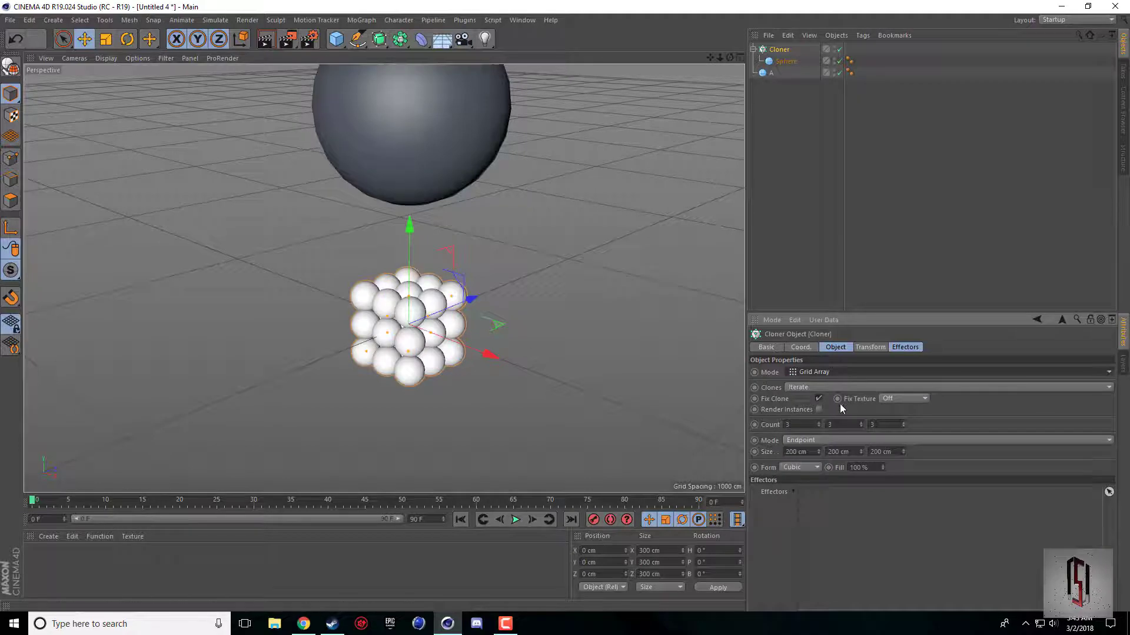
pyautogui.moveTo(818, 452); pyautogui.dragTo(907, 426)
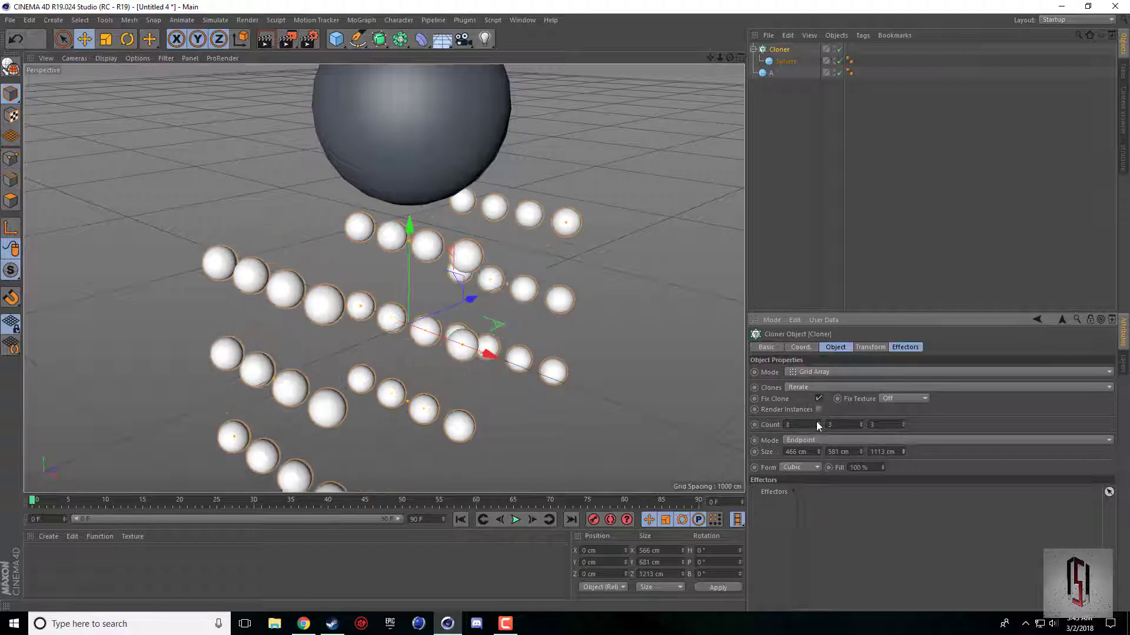
pyautogui.click(861, 422)
pyautogui.click(903, 423)
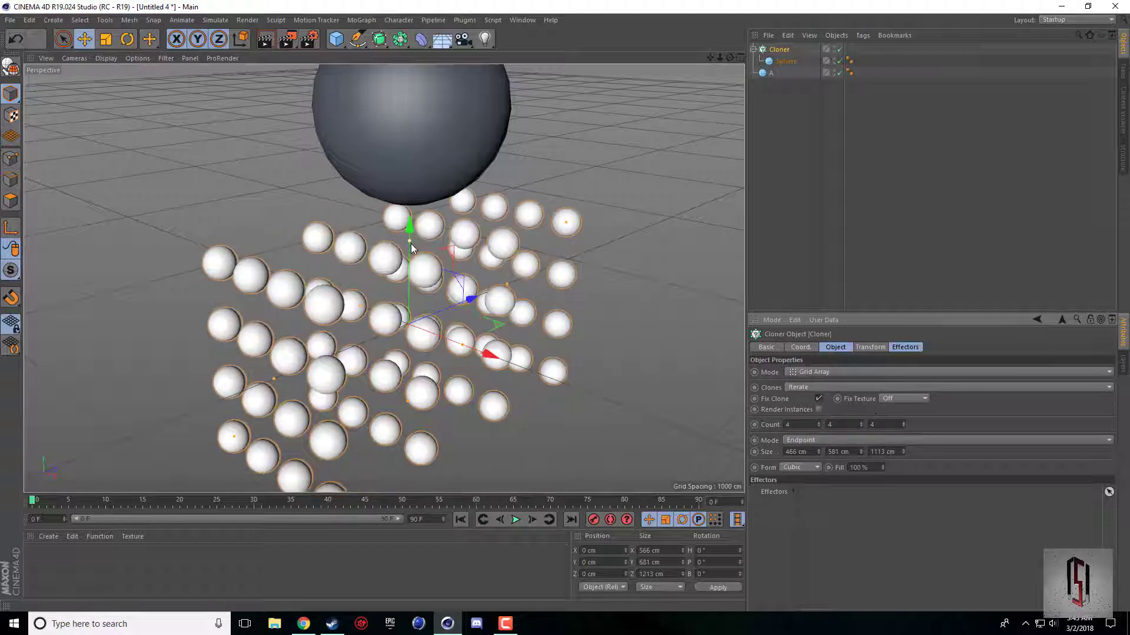
# Step: Reduce the clone grid's height to about 523 cm, lower the cloner to about -473 cm on Y, and collapse its hierarchy
pyautogui.moveTo(411, 243); pyautogui.dragTo(410, 357)
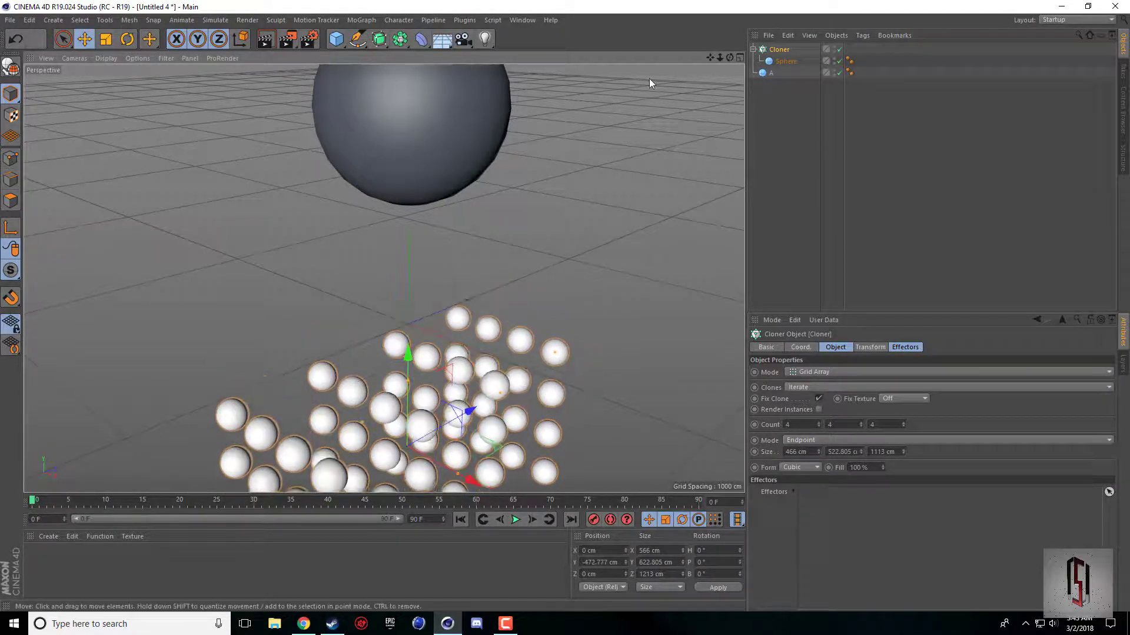
pyautogui.moveTo(710, 58); pyautogui.dragTo(499, 374)
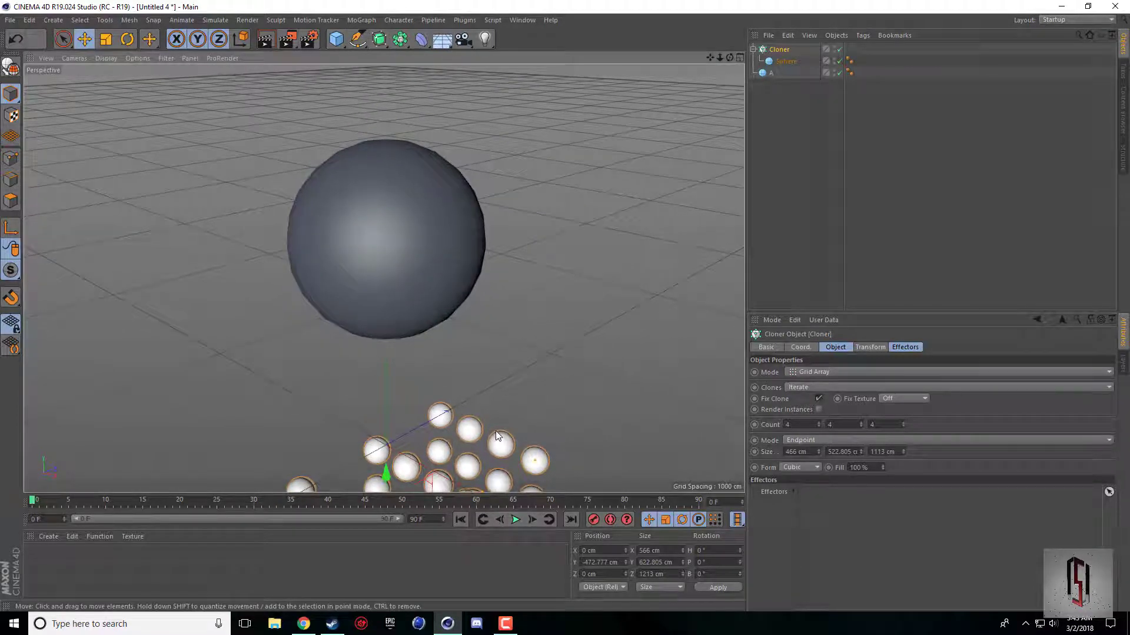
pyautogui.click(754, 50)
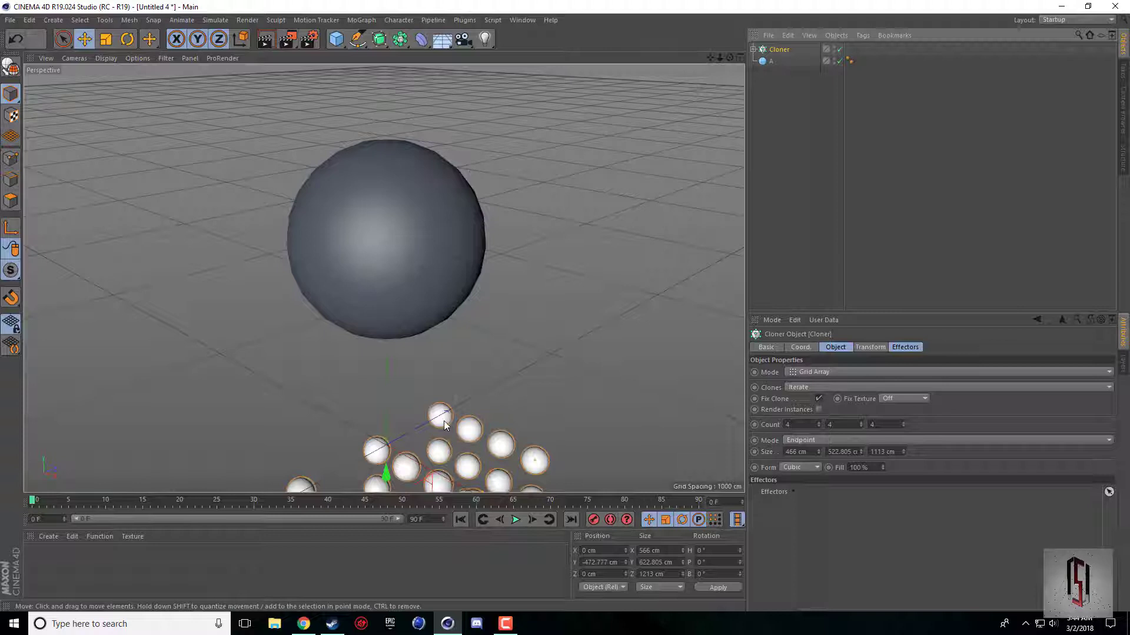
# Step: Add a MoGraph Random effector to the selected cloner
pyautogui.click(361, 20)
pyautogui.moveTo(376, 39)
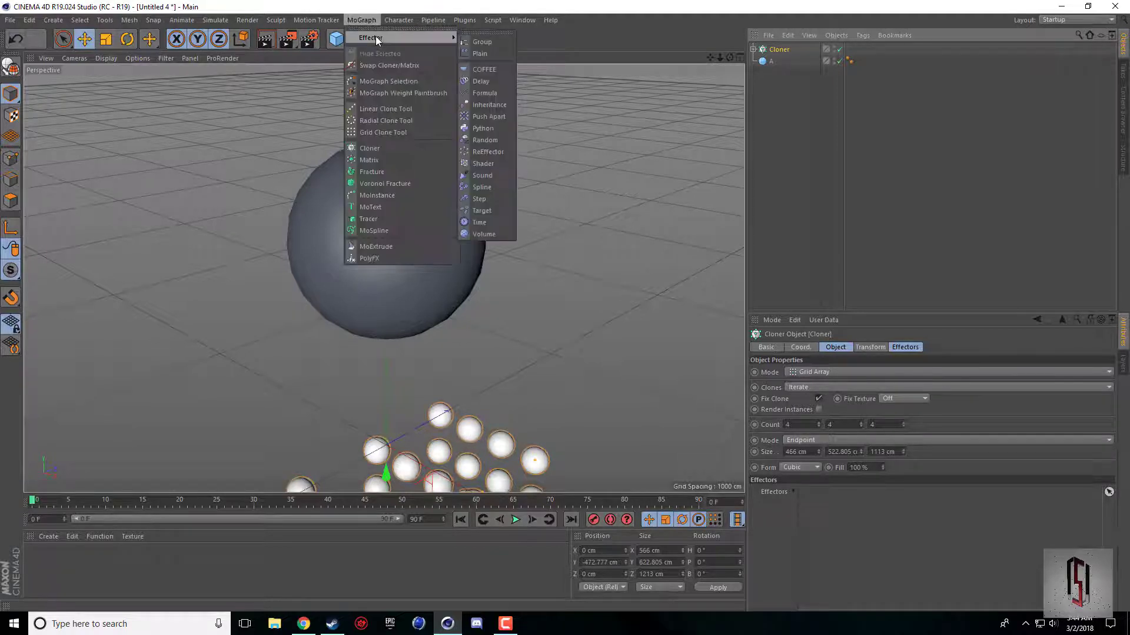
pyautogui.click(371, 20)
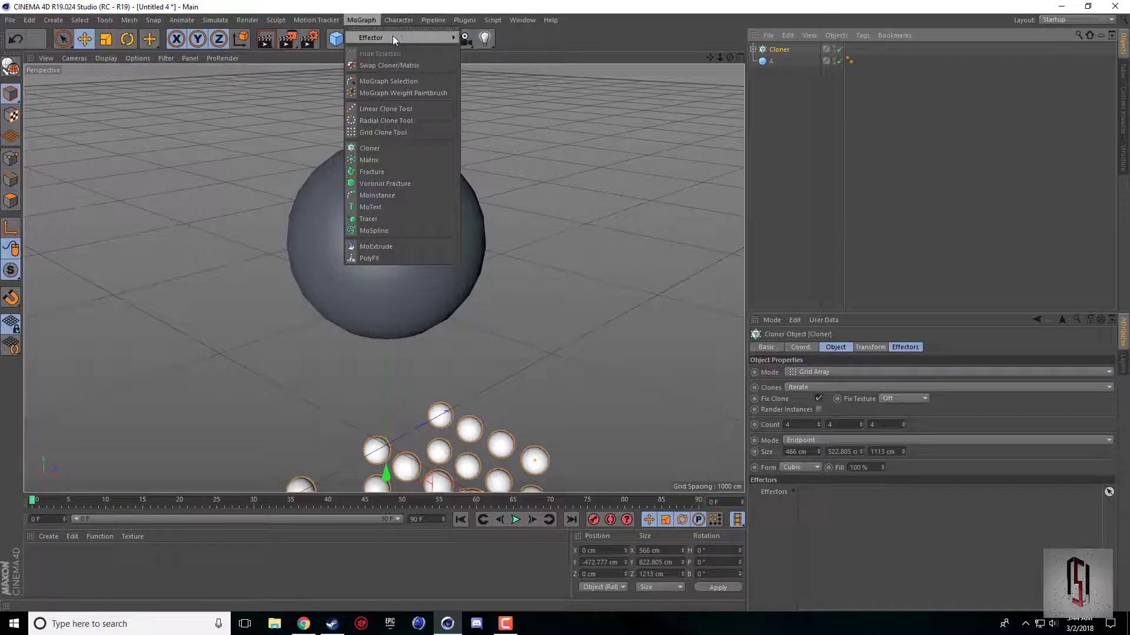
pyautogui.click(486, 139)
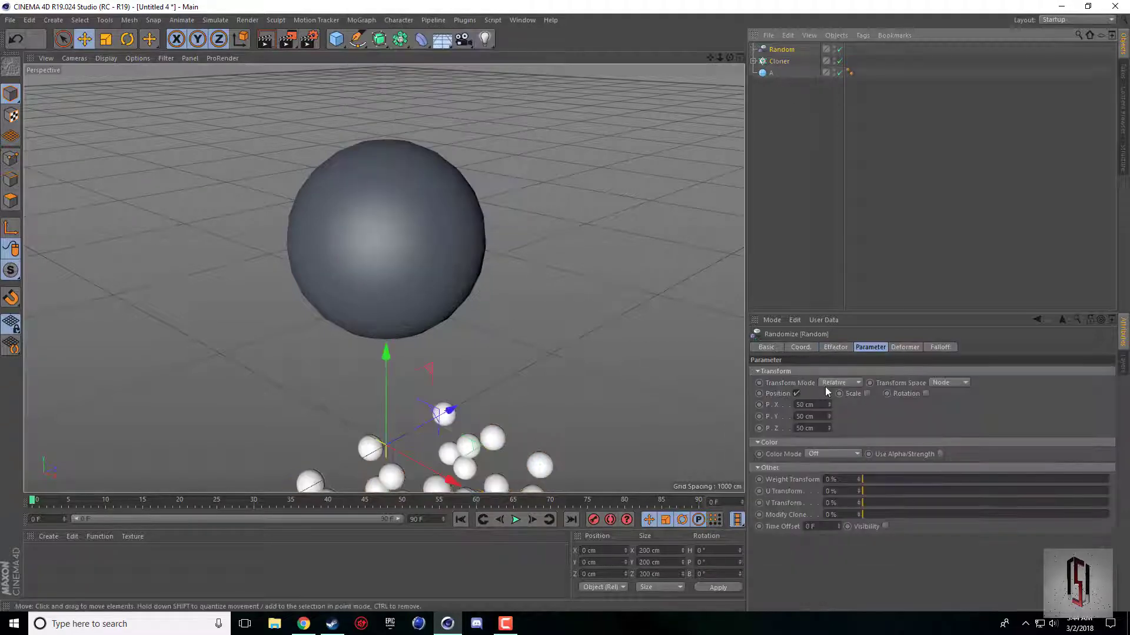
# Step: Turn off the Random effector's position variation and randomize the clones' scale uniformly with a value of 1.5
pyautogui.click(797, 394)
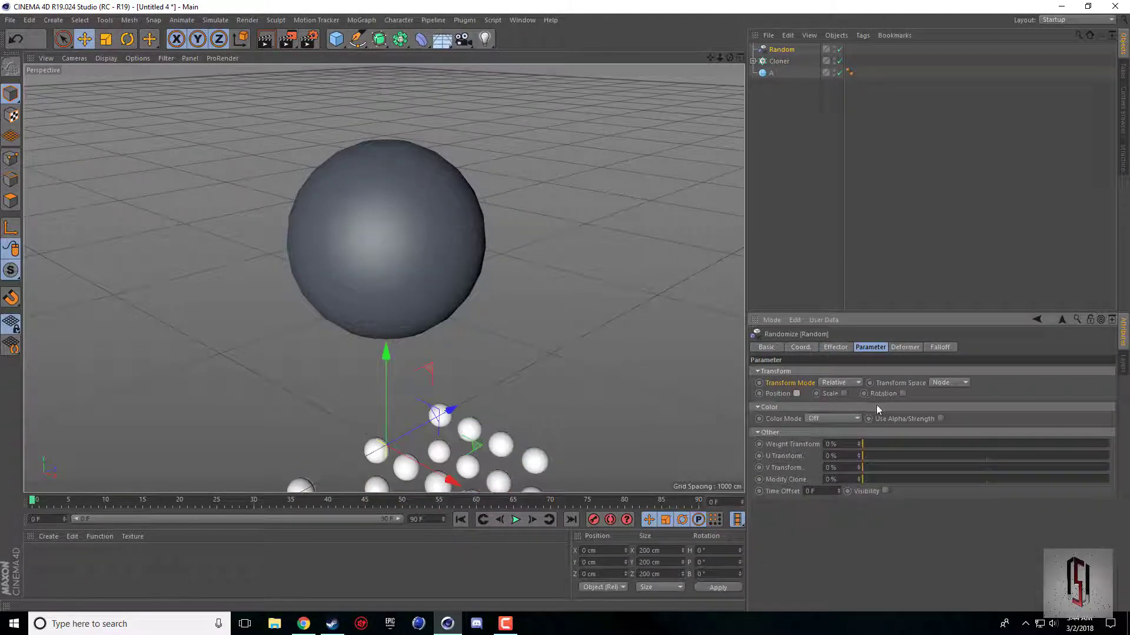
pyautogui.click(843, 394)
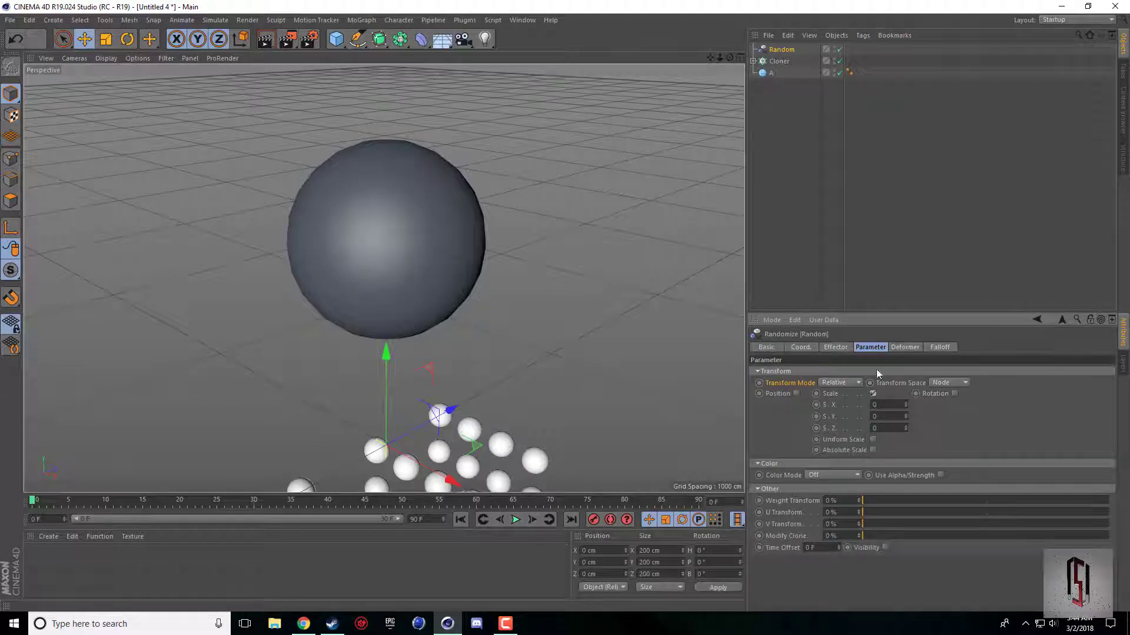
pyautogui.click(874, 440)
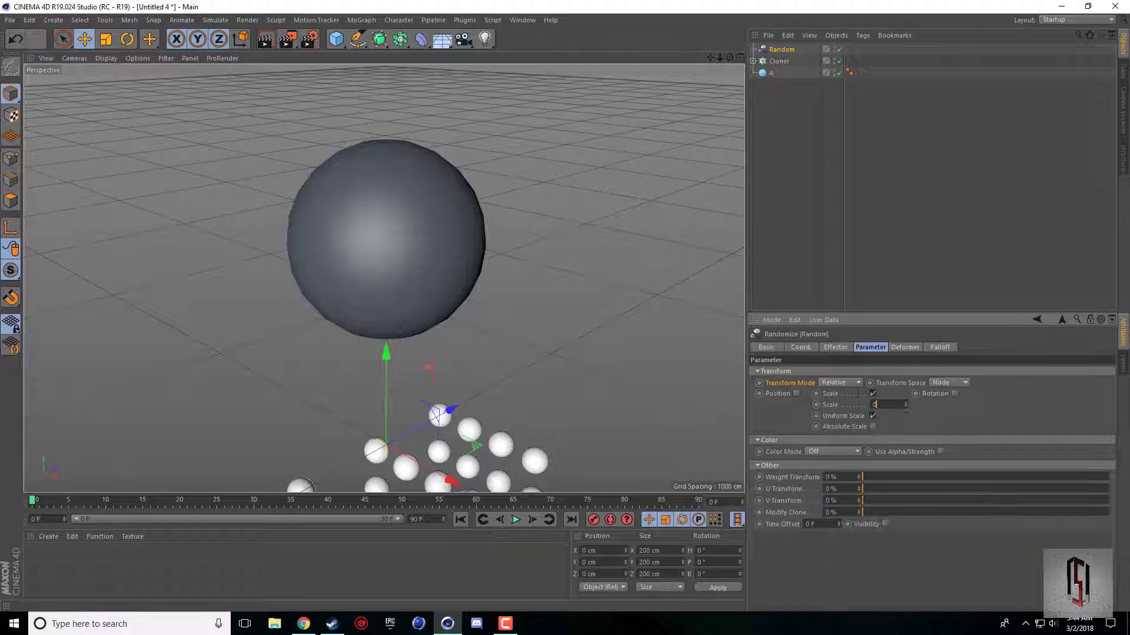
pyautogui.write('2')
pyautogui.press('Return')
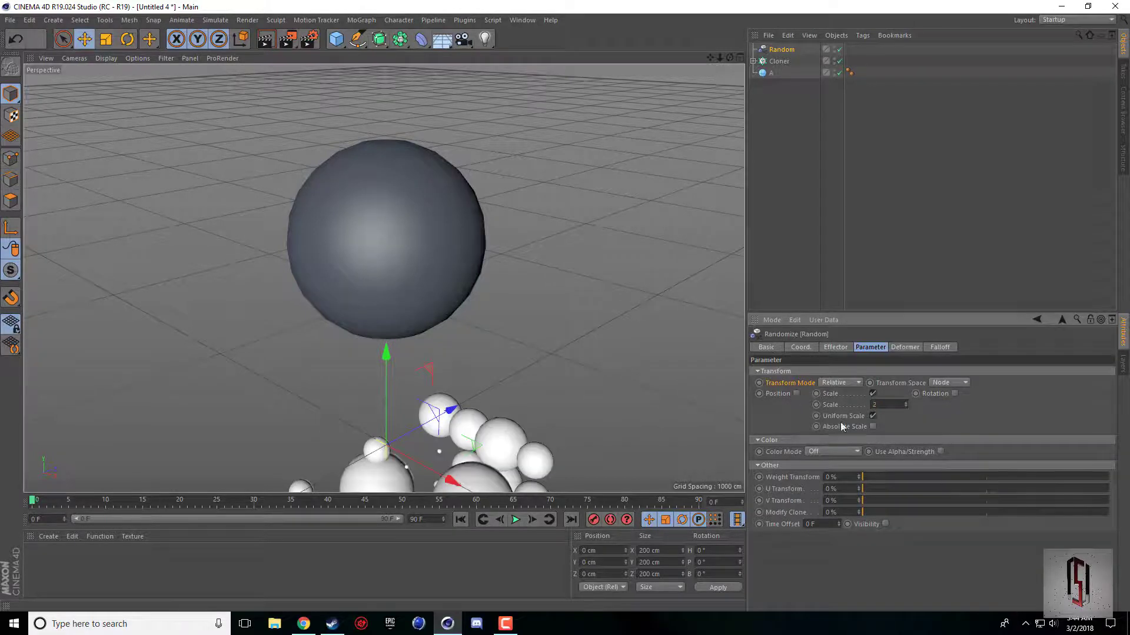
pyautogui.write('1.5')
pyautogui.press('Return')
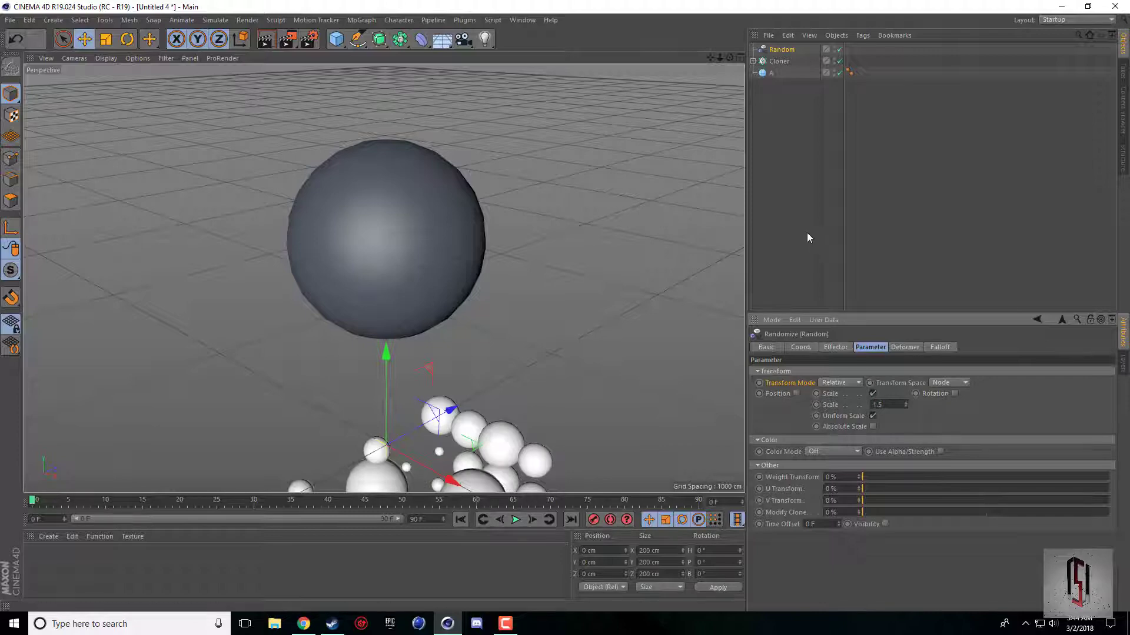
# Step: Add a camera to the scene
pyautogui.moveTo(468, 46); pyautogui.dragTo(505, 51)
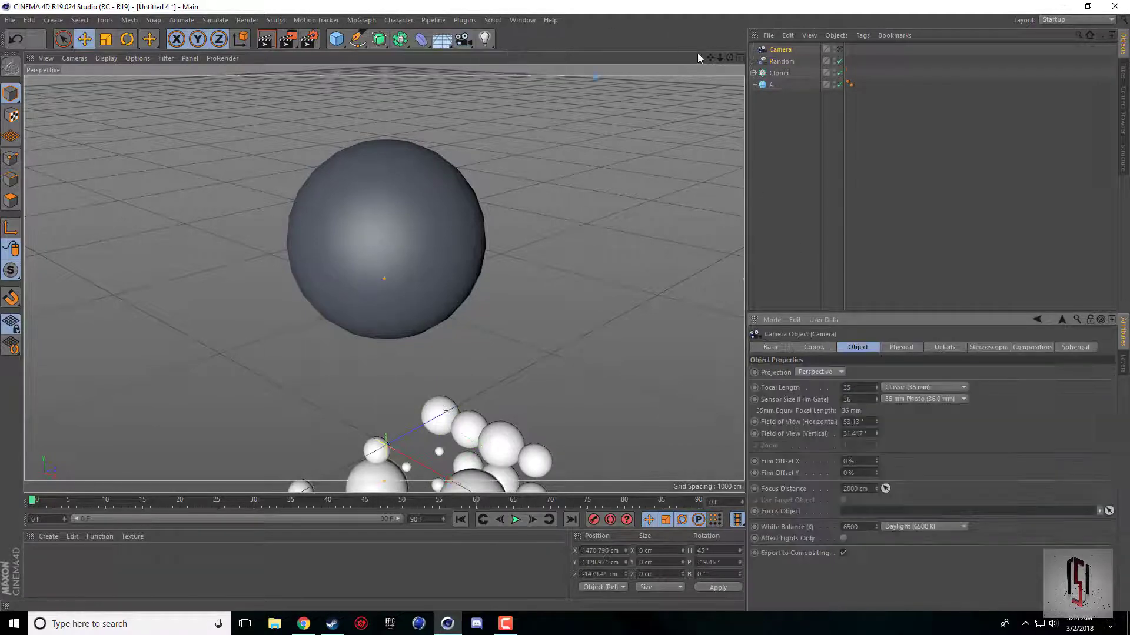
pyautogui.moveTo(711, 58); pyautogui.dragTo(710, 89)
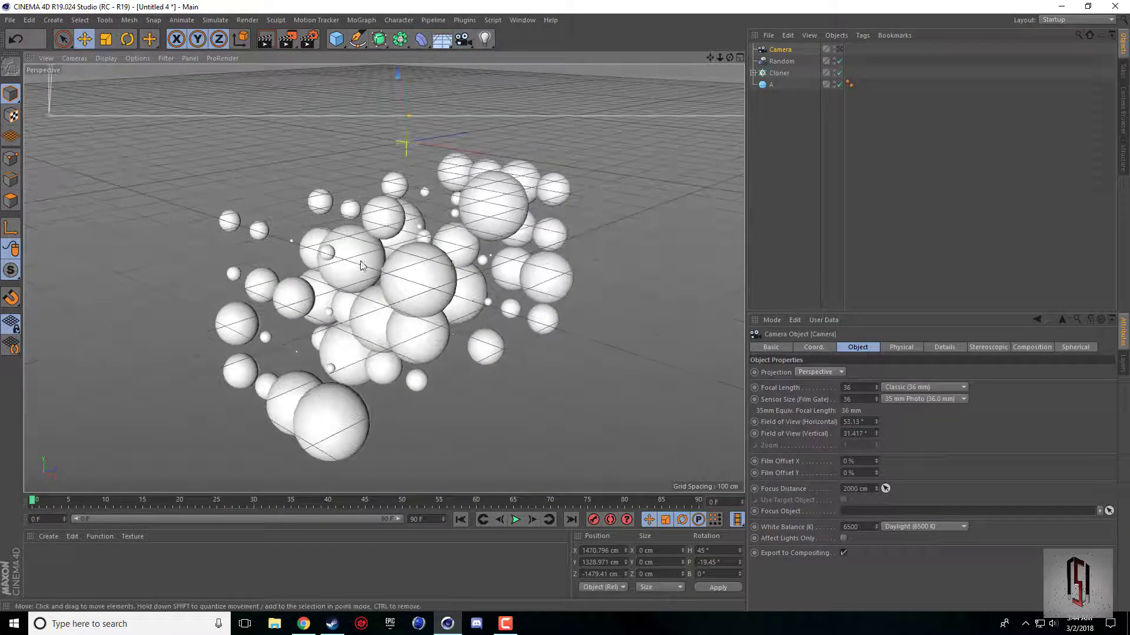
# Step: Try a lower uniform scale on the Random effector and restore it to 1.5
pyautogui.click(772, 84)
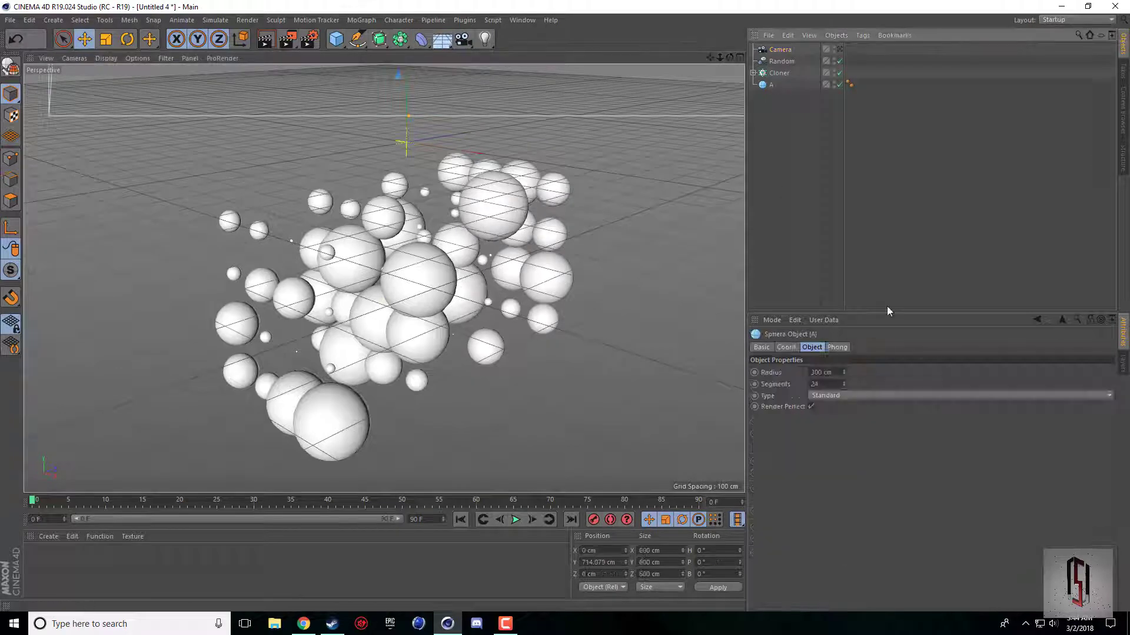
pyautogui.click(781, 61)
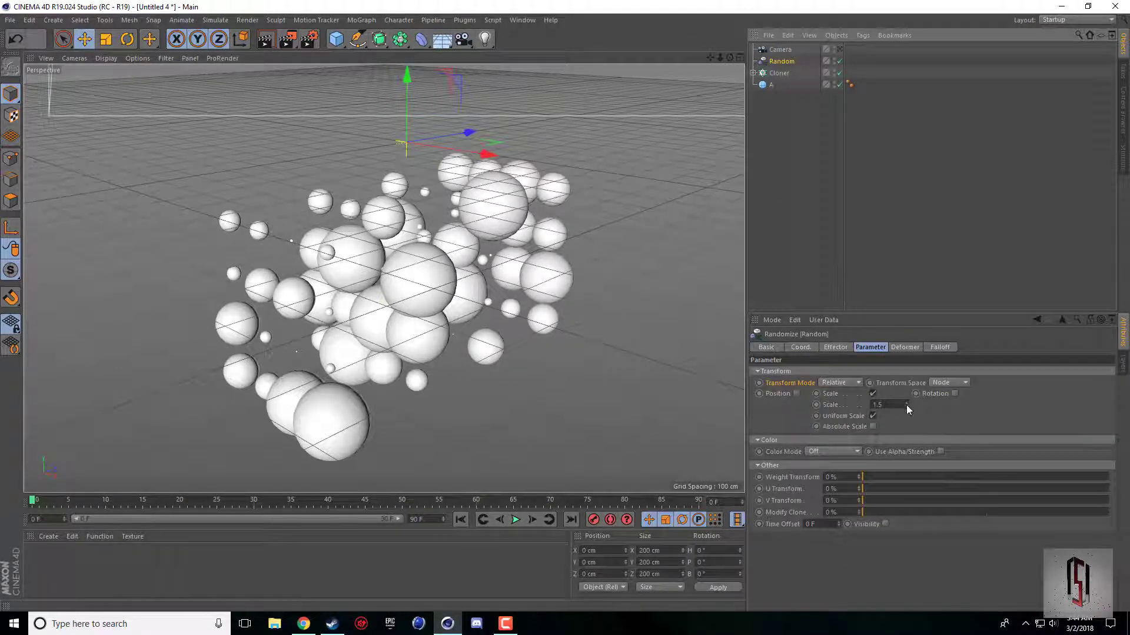
pyautogui.moveTo(906, 404)
pyautogui.mouseDown()
pyautogui.moveTo(907, 424)
pyautogui.moveTo(900, 408)
pyautogui.mouseUp()
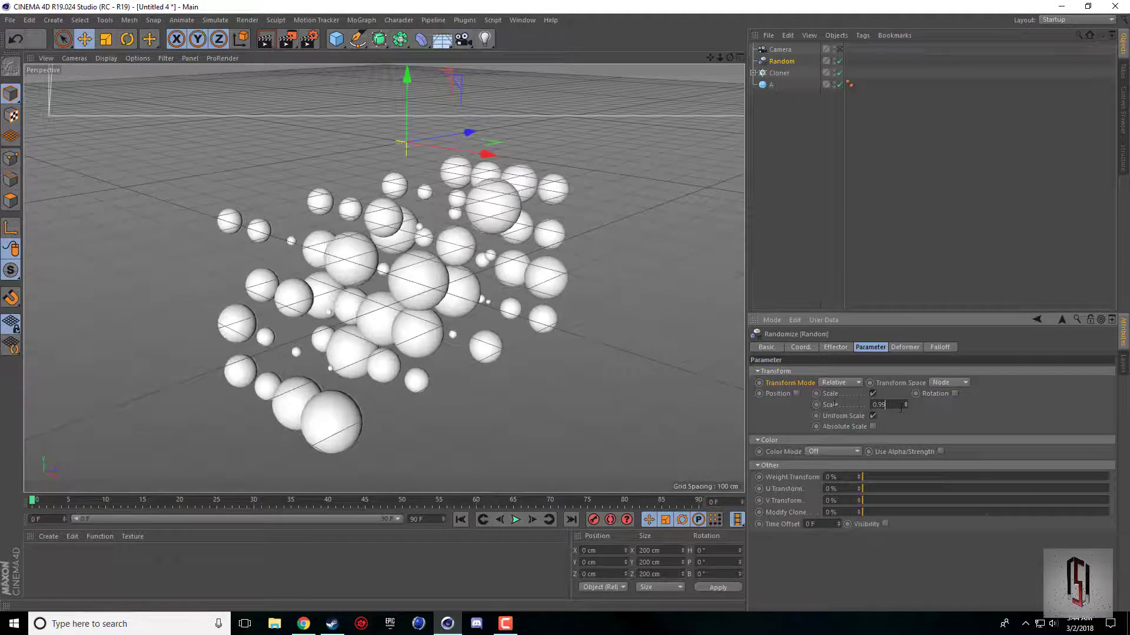
pyautogui.press('Return')
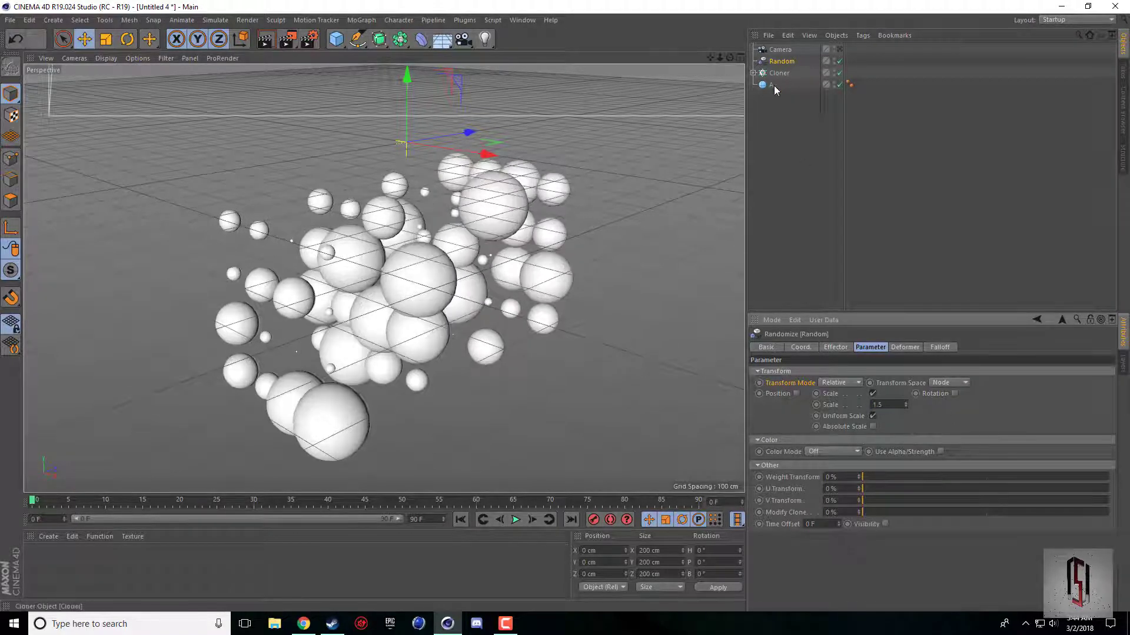
# Step: Expand the cloner's hierarchy and set its child sphere's radius to 35 cm, after trying 20 cm
pyautogui.click(768, 85)
pyautogui.click(753, 72)
pyautogui.click(789, 85)
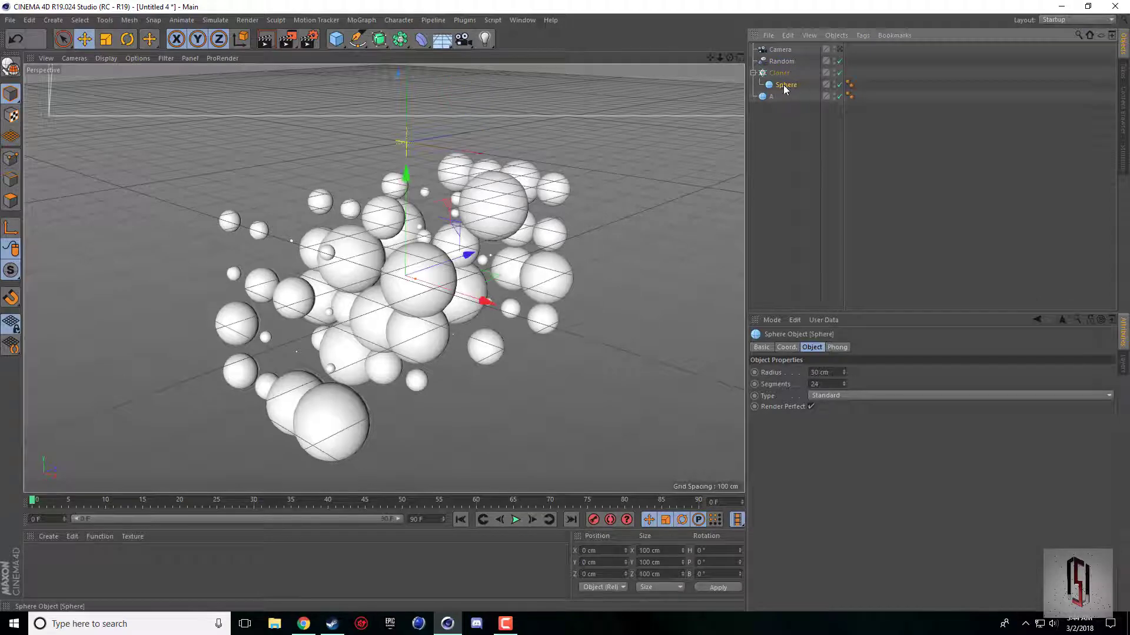
pyautogui.doubleClick(819, 372)
pyautogui.write('20')
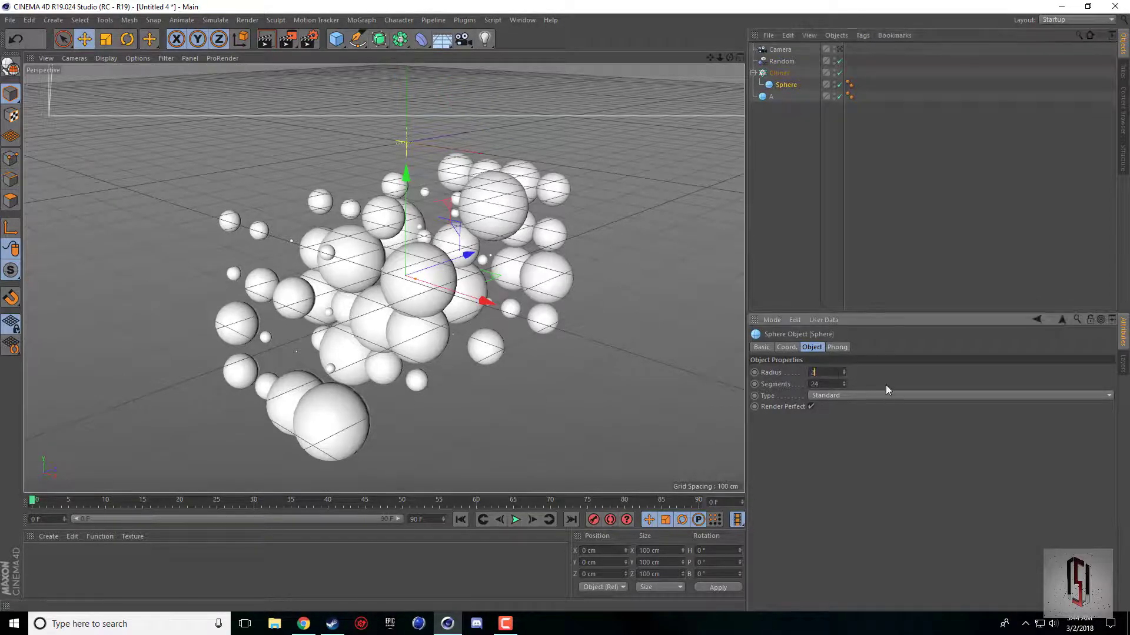
pyautogui.press('Return')
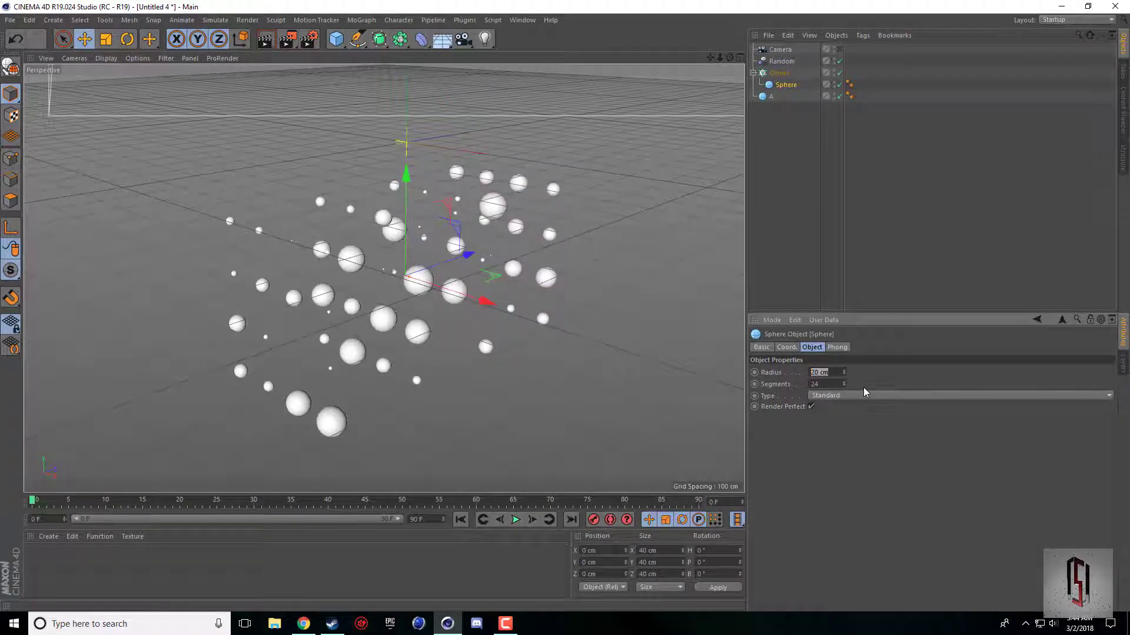
pyautogui.write('35')
pyautogui.press('Return')
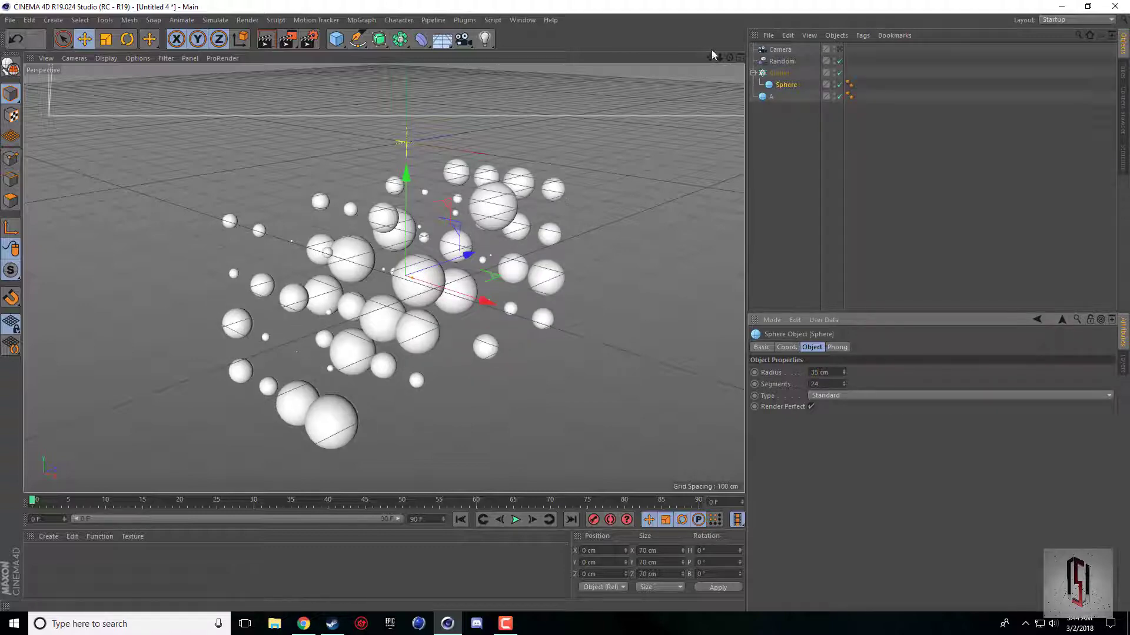
# Step: Shift the large sphere to about 23 cm on Z and collapse the cloner's hierarchy
pyautogui.moveTo(709, 55); pyautogui.dragTo(339, 310)
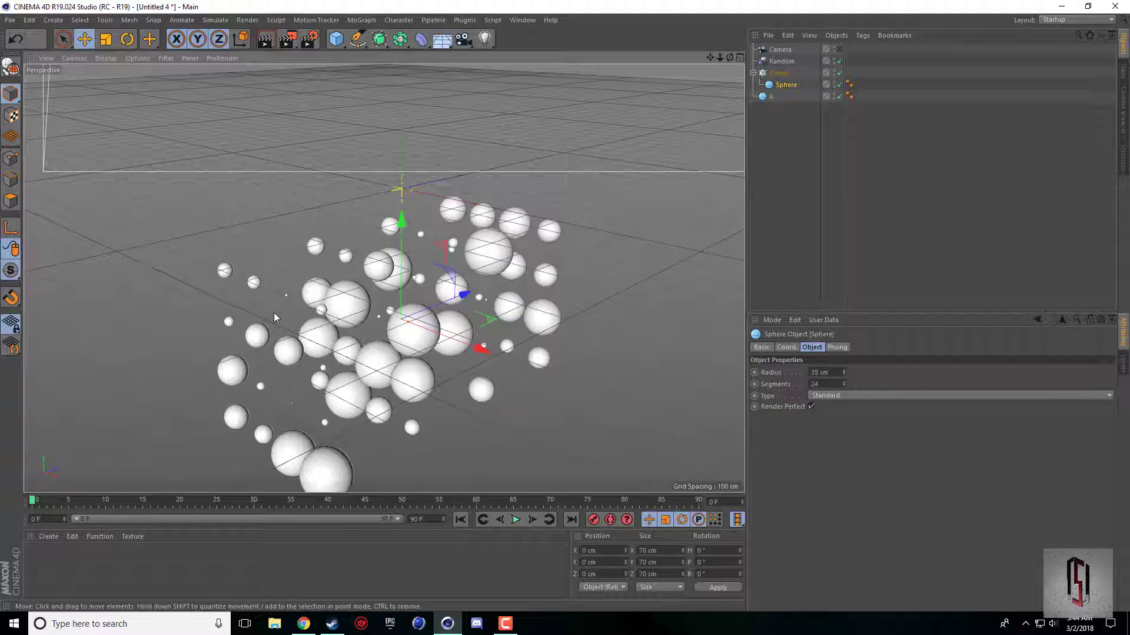
pyautogui.moveTo(732, 58); pyautogui.dragTo(696, 159)
pyautogui.keyDown('alt'); pyautogui.moveTo(435, 235); pyautogui.dragTo(485, 270); pyautogui.keyUp('alt')
pyautogui.click(426, 224)
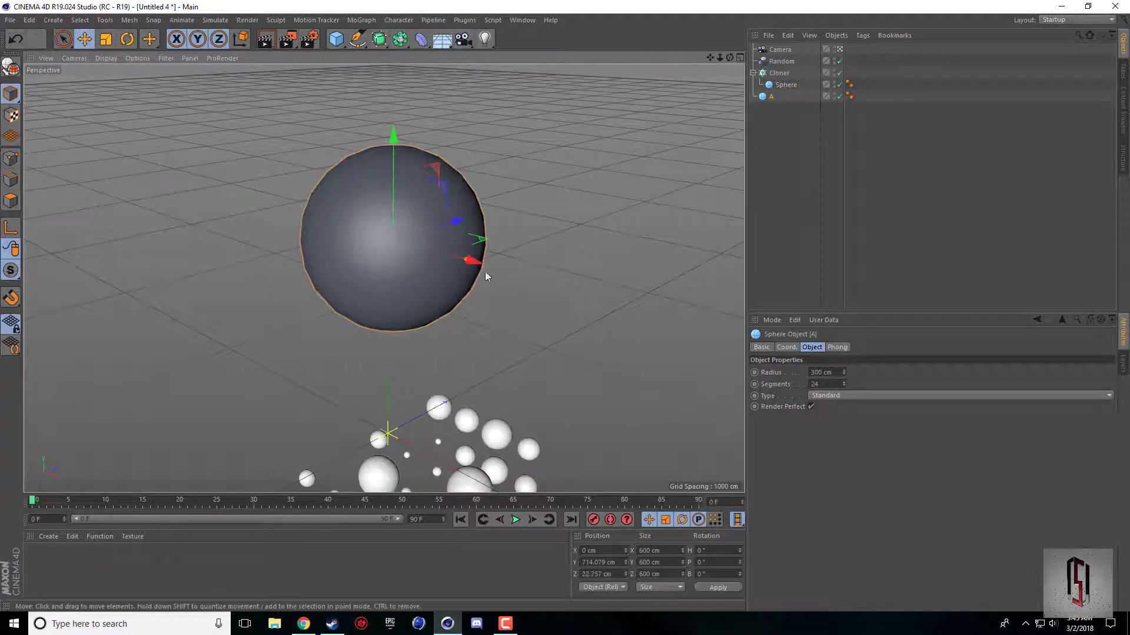
pyautogui.click(753, 73)
pyautogui.click(770, 74)
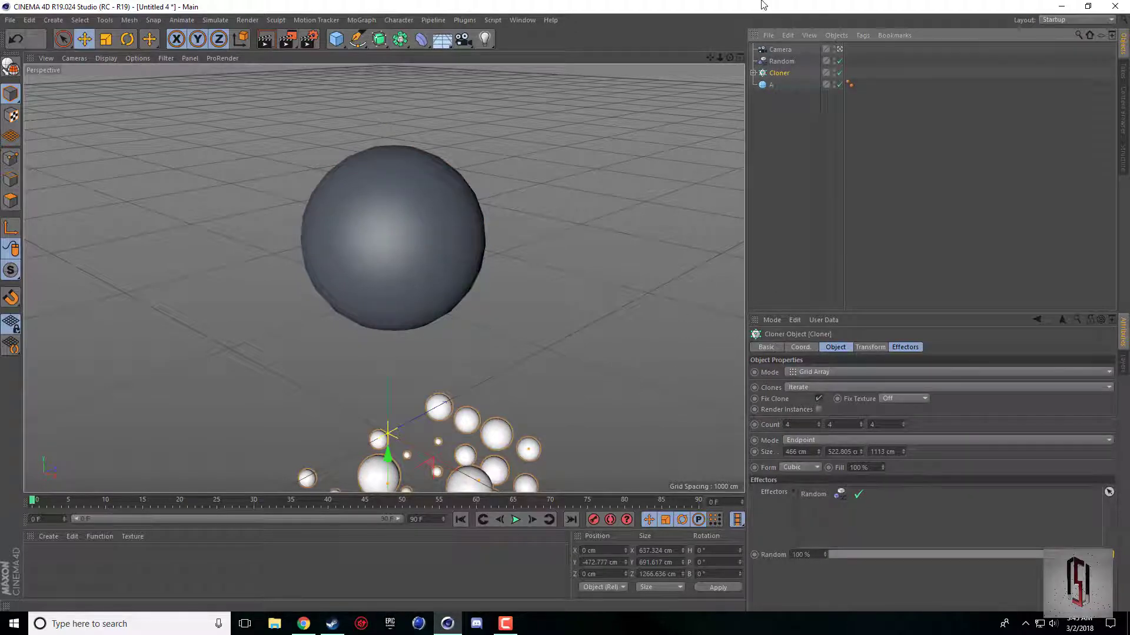
# Step: Give the large sphere a Collider Body simulation tag
pyautogui.click(380, 209)
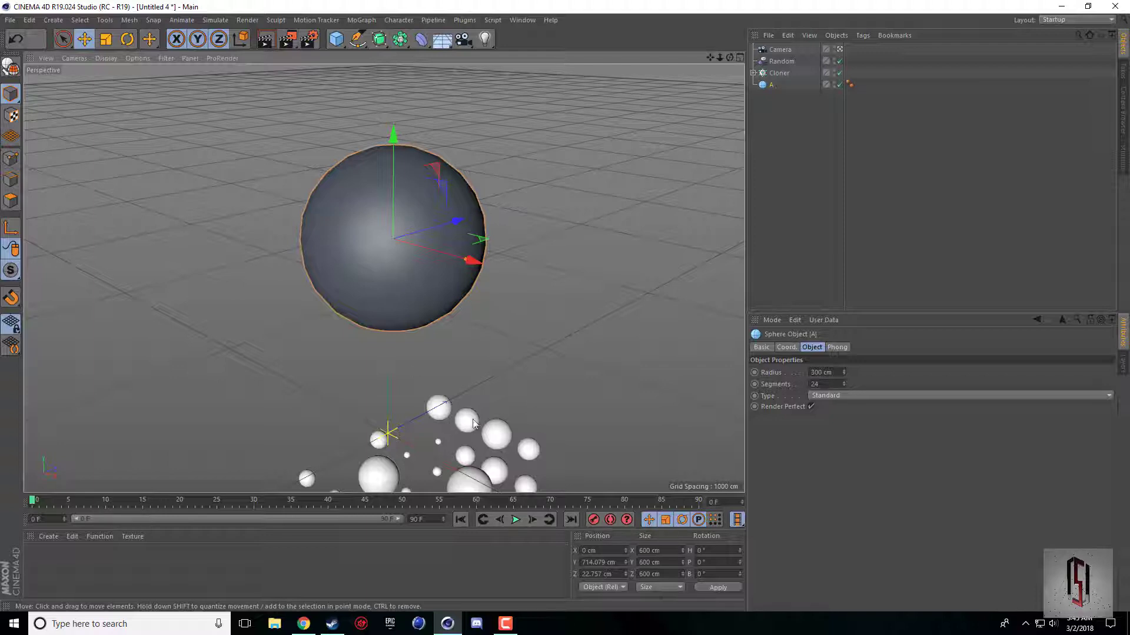
pyautogui.rightClick(770, 86)
pyautogui.click(764, 97)
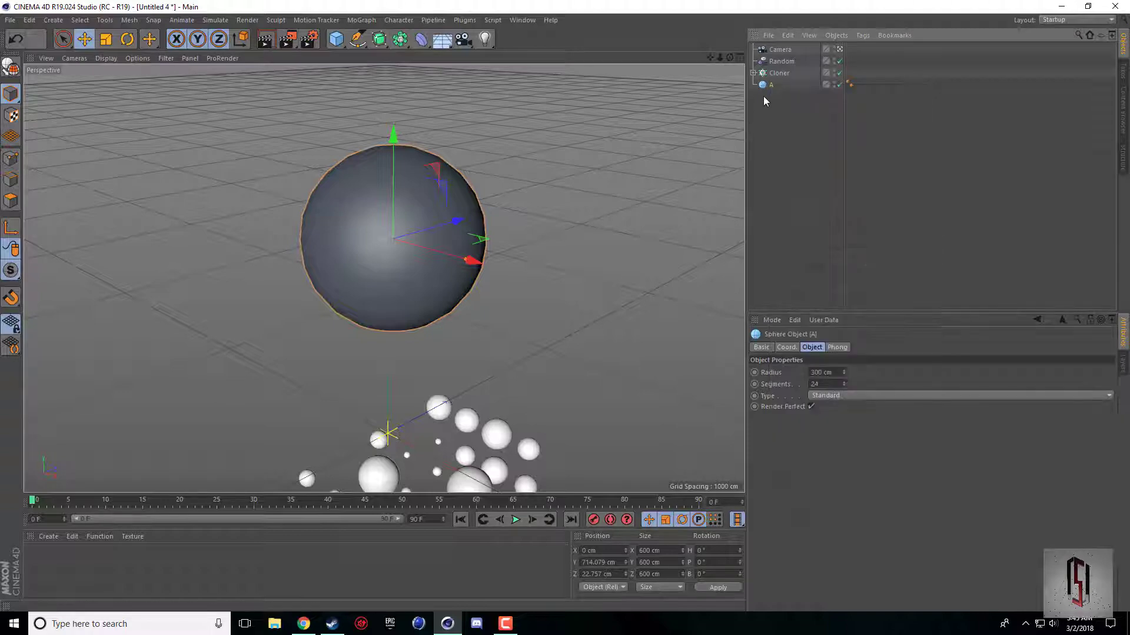
pyautogui.click(765, 99)
pyautogui.click(800, 86)
pyautogui.rightClick(772, 87)
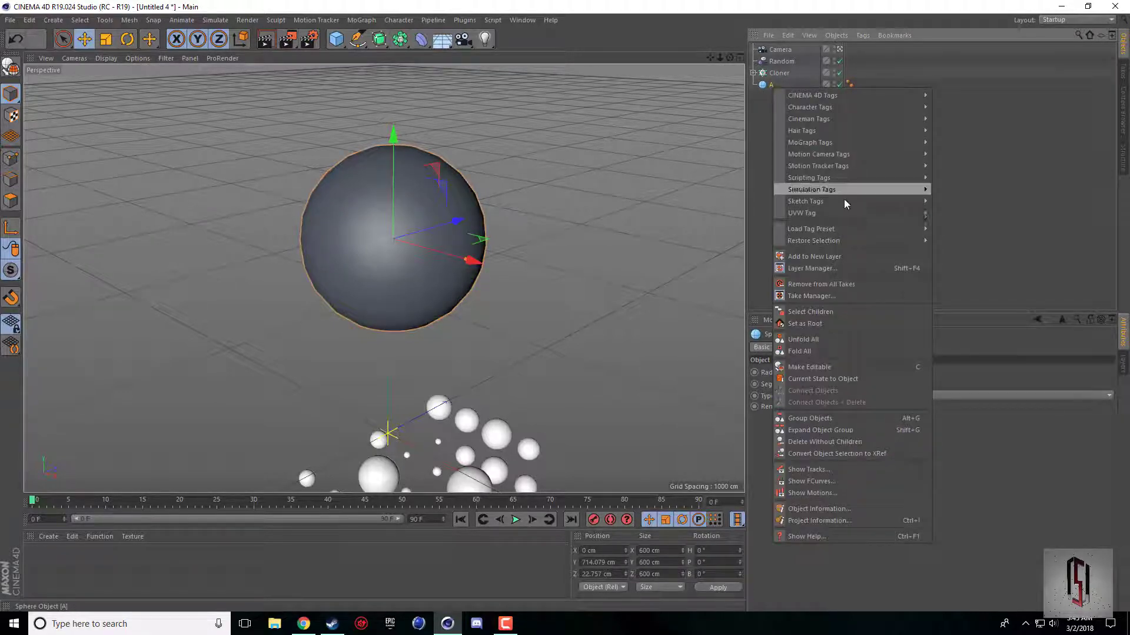
pyautogui.moveTo(845, 194)
pyautogui.click(963, 213)
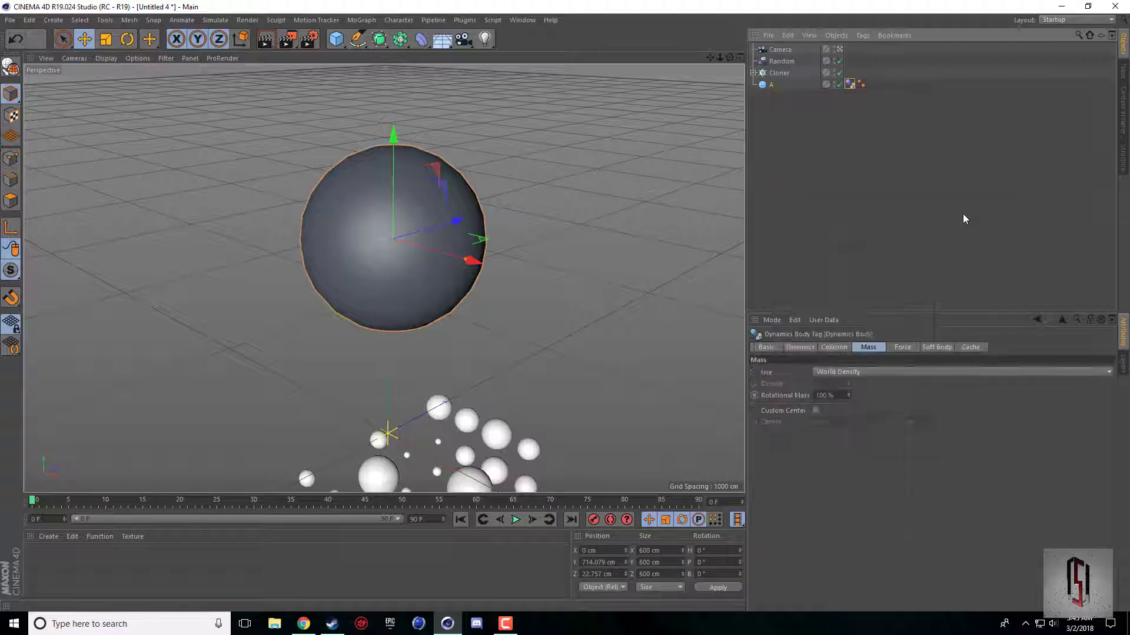
pyautogui.click(857, 167)
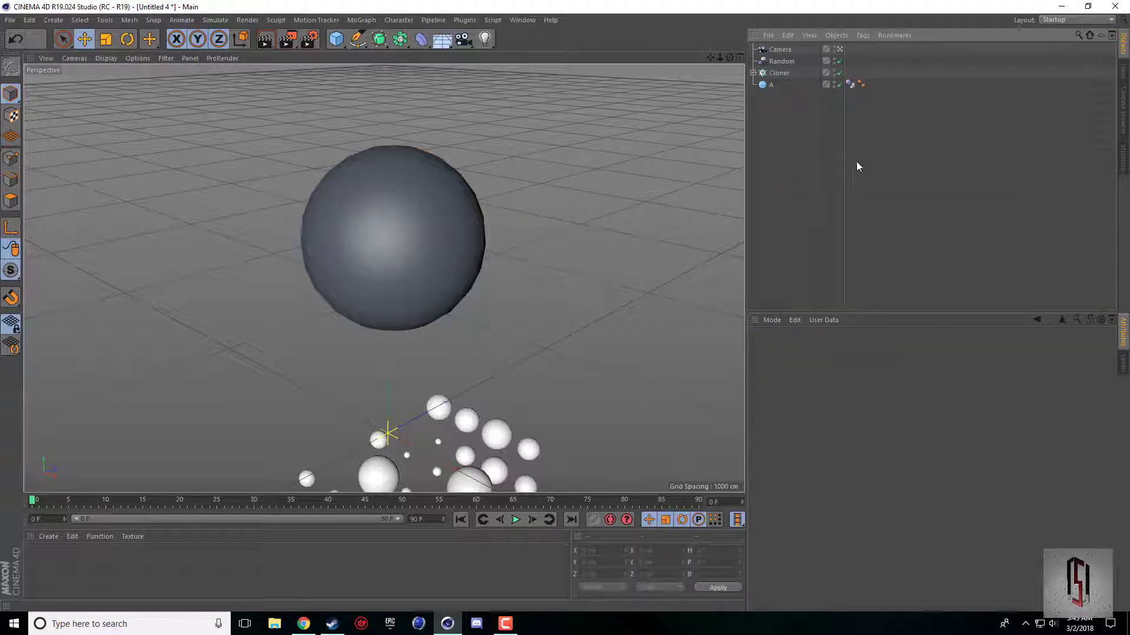
pyautogui.click(849, 85)
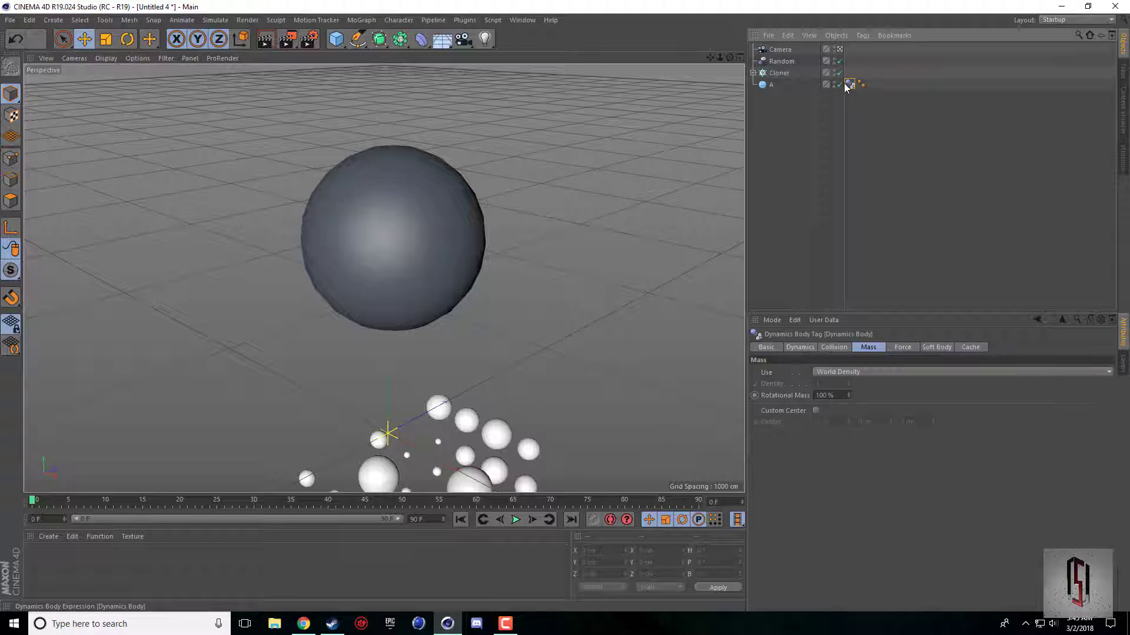
pyautogui.click(363, 292)
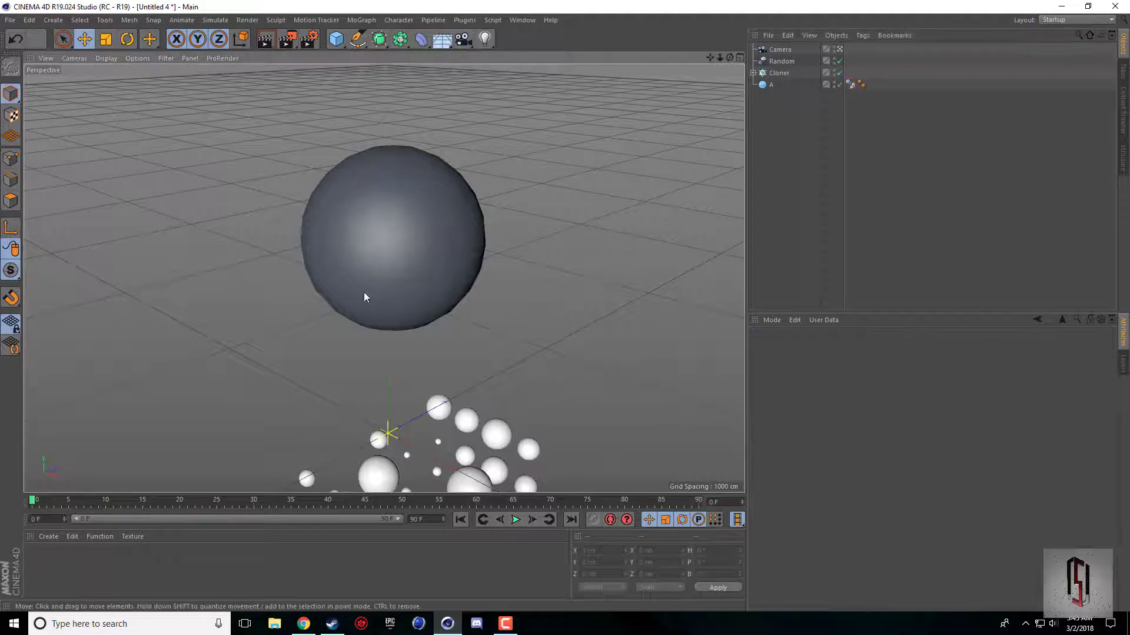
pyautogui.click(516, 519)
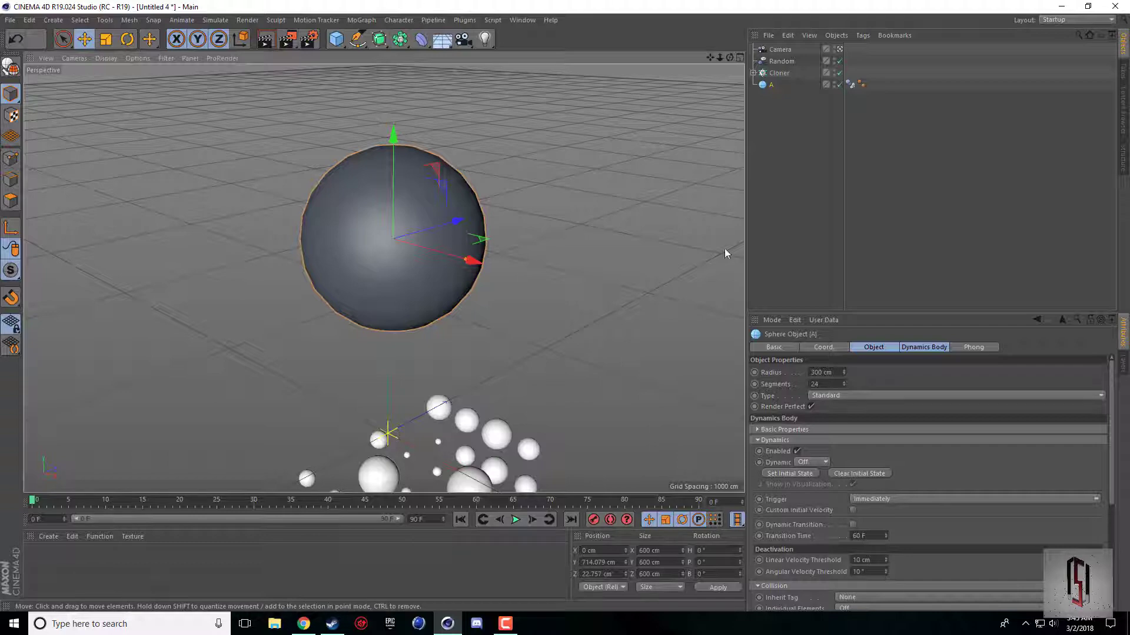
pyautogui.click(841, 114)
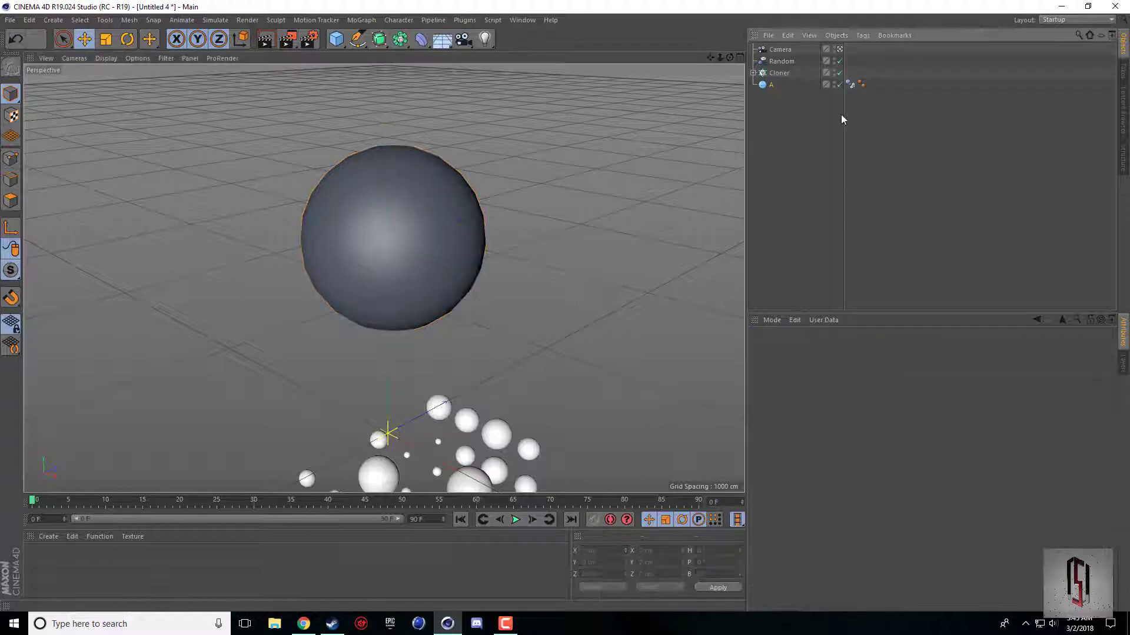
# Step: Give the cloner a Rigid Body simulation tag and clear the selection
pyautogui.click(782, 73)
pyautogui.rightClick(788, 75)
pyautogui.moveTo(863, 175)
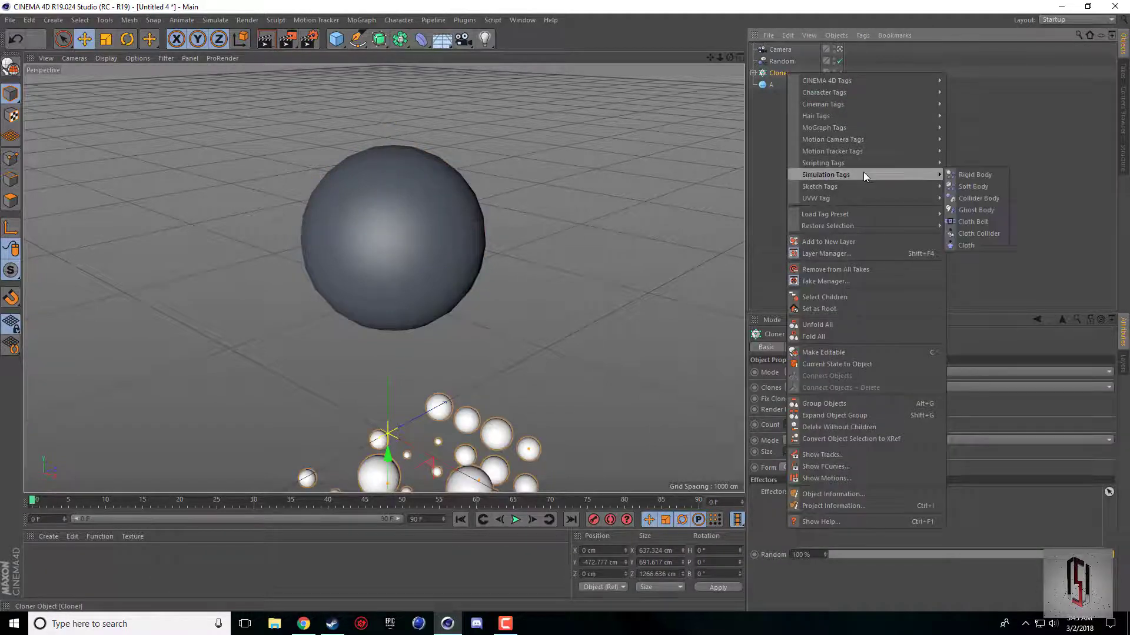
pyautogui.click(957, 177)
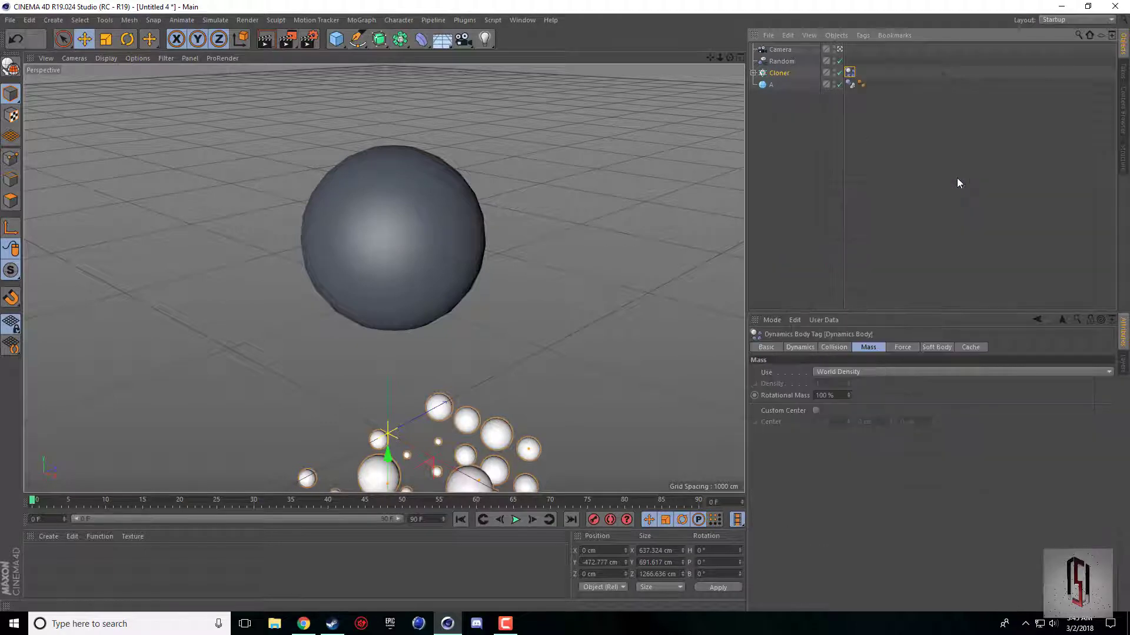
pyautogui.click(856, 138)
# Step: Play the simulation briefly to preview the clones' rigid-body motion, and pause it
pyautogui.click(516, 520)
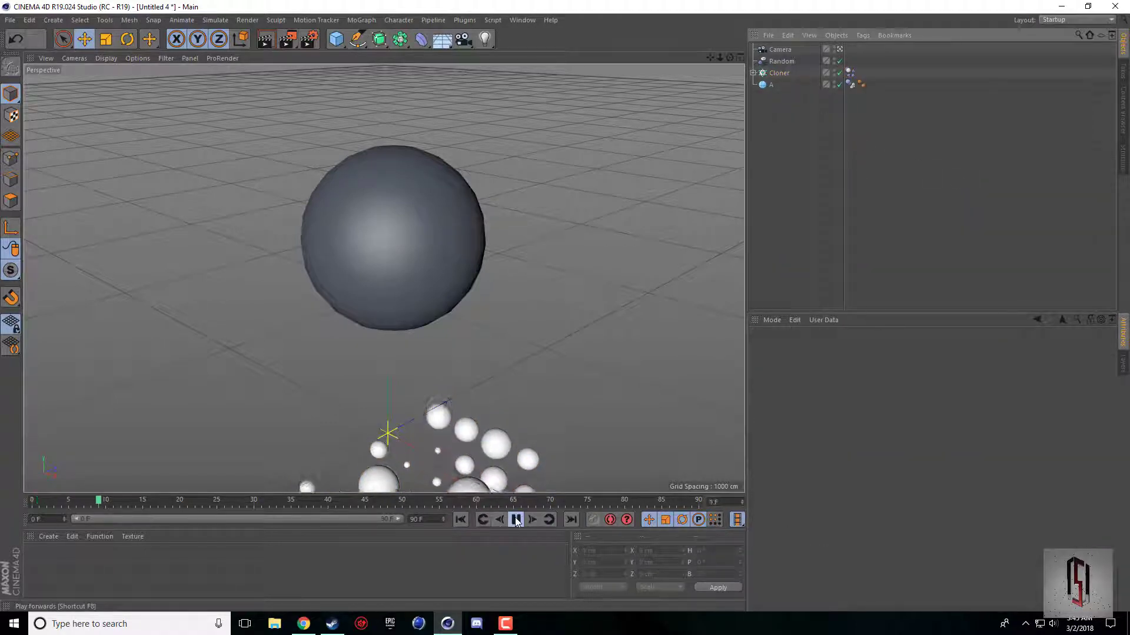
pyautogui.click(516, 520)
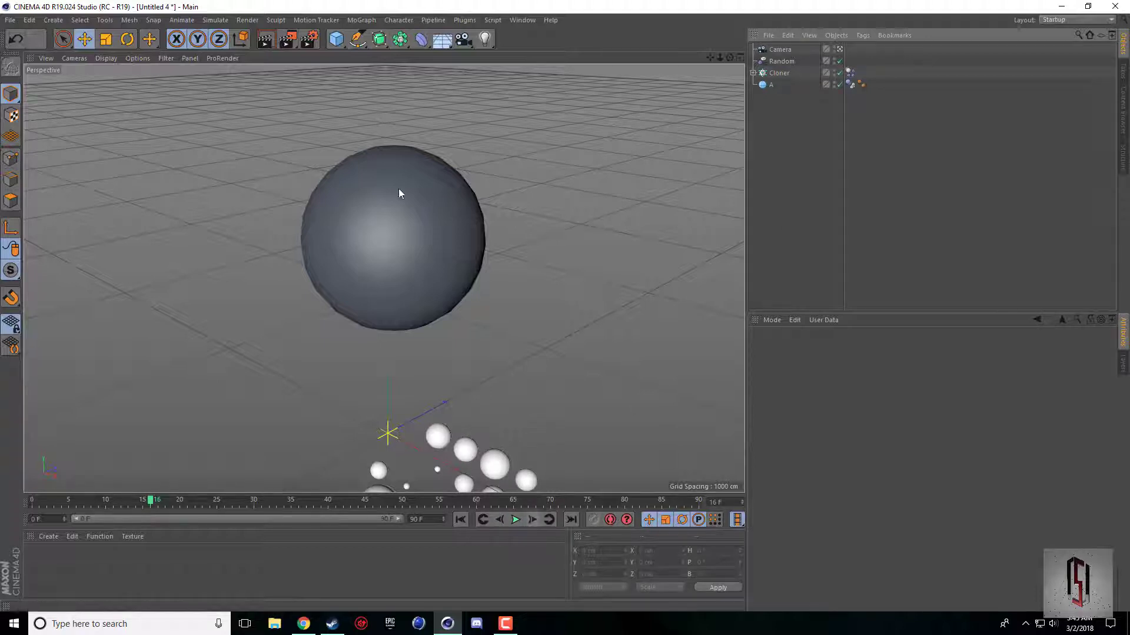
pyautogui.scroll(10, 384, 278)
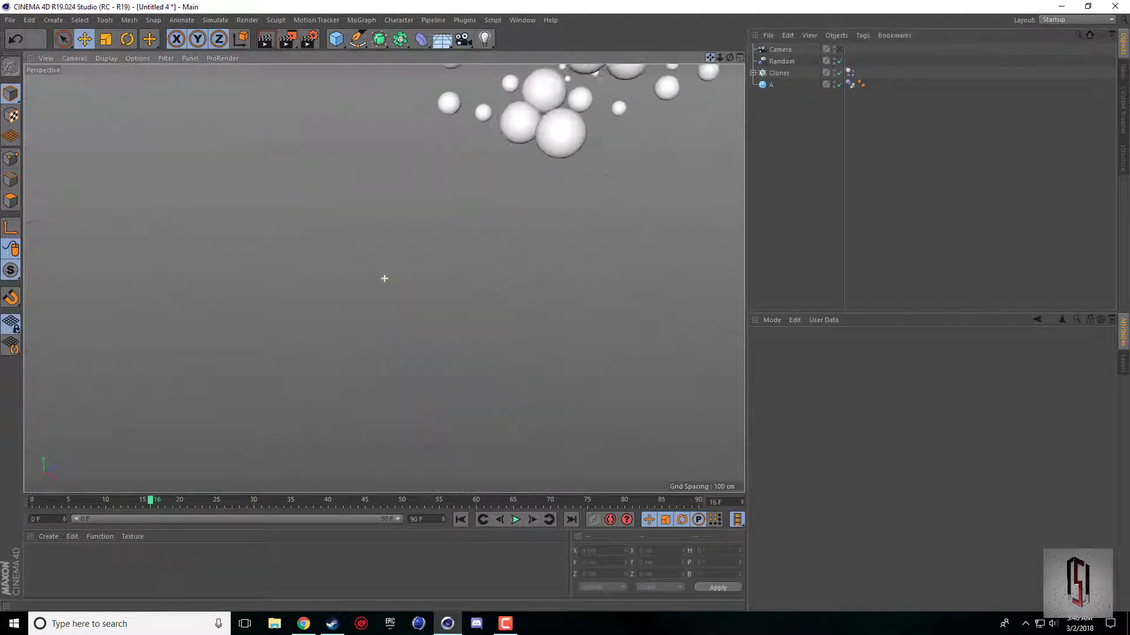
# Step: Add a floor object and lower it to about -1184 cm on Y, beneath the sphere clones
pyautogui.scroll(-6, 384, 278)
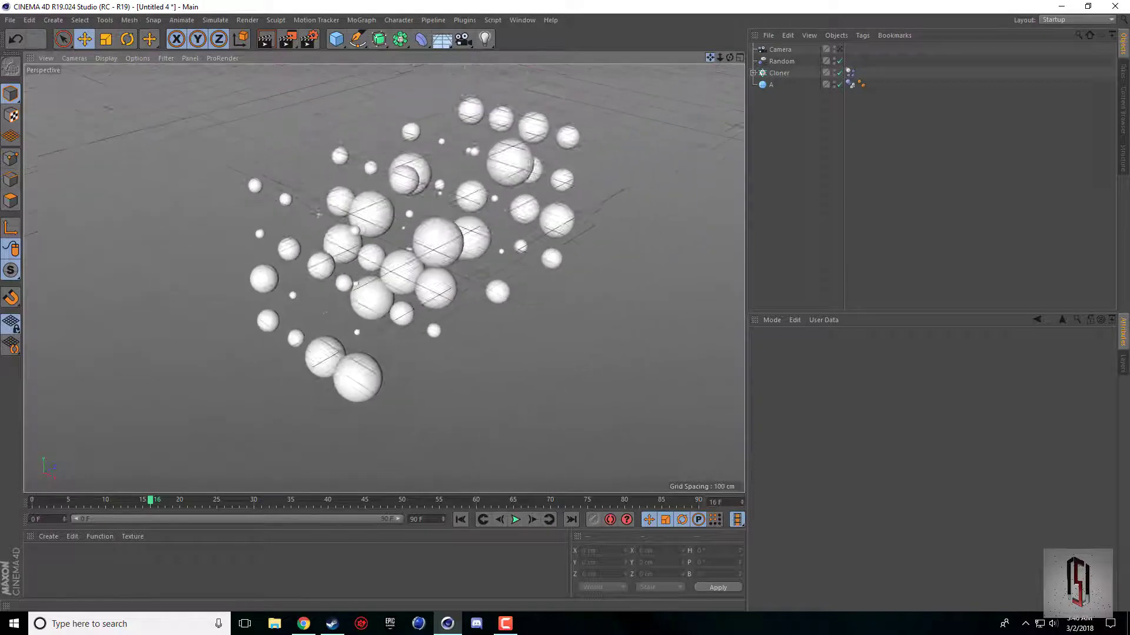
pyautogui.click(442, 38)
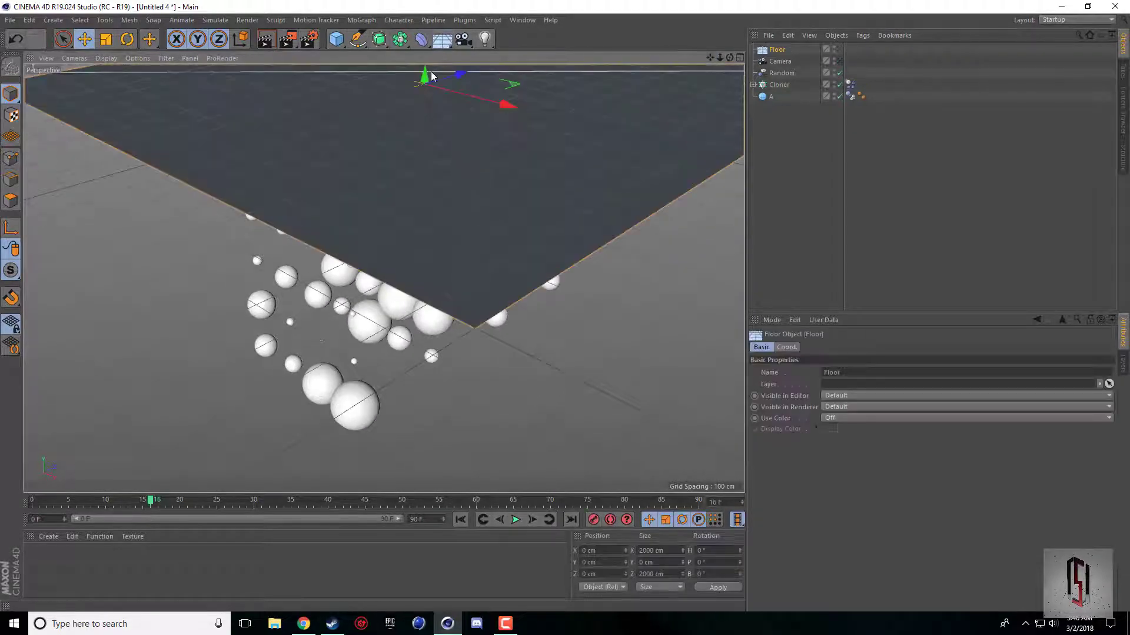
pyautogui.moveTo(425, 73); pyautogui.dragTo(418, 385)
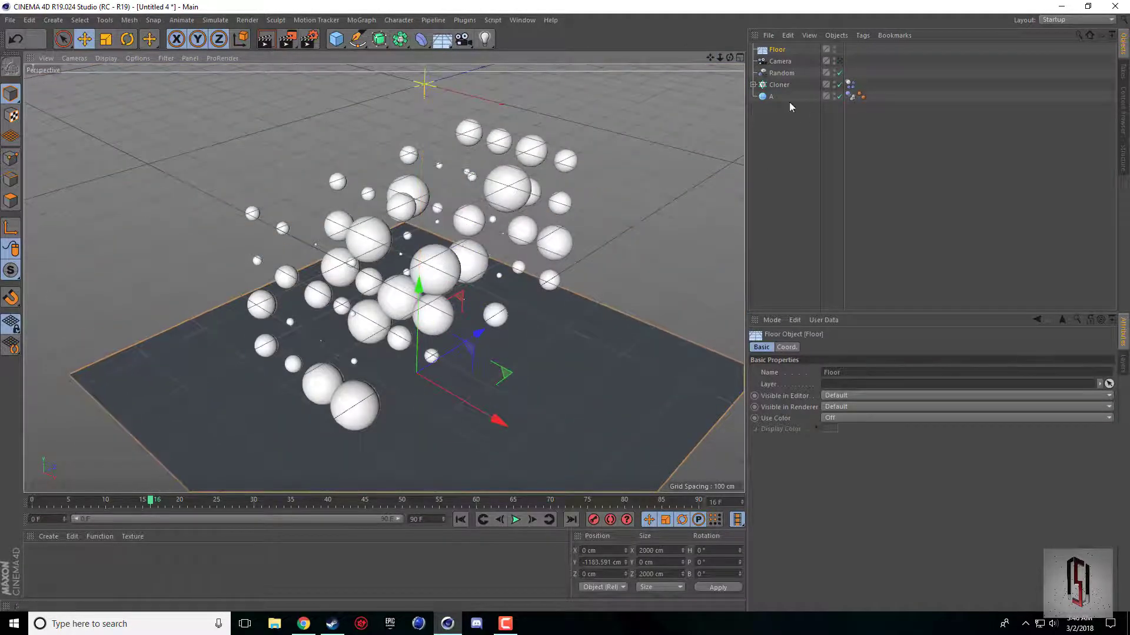
# Step: Give the floor a Collider Body simulation tag
pyautogui.rightClick(776, 50)
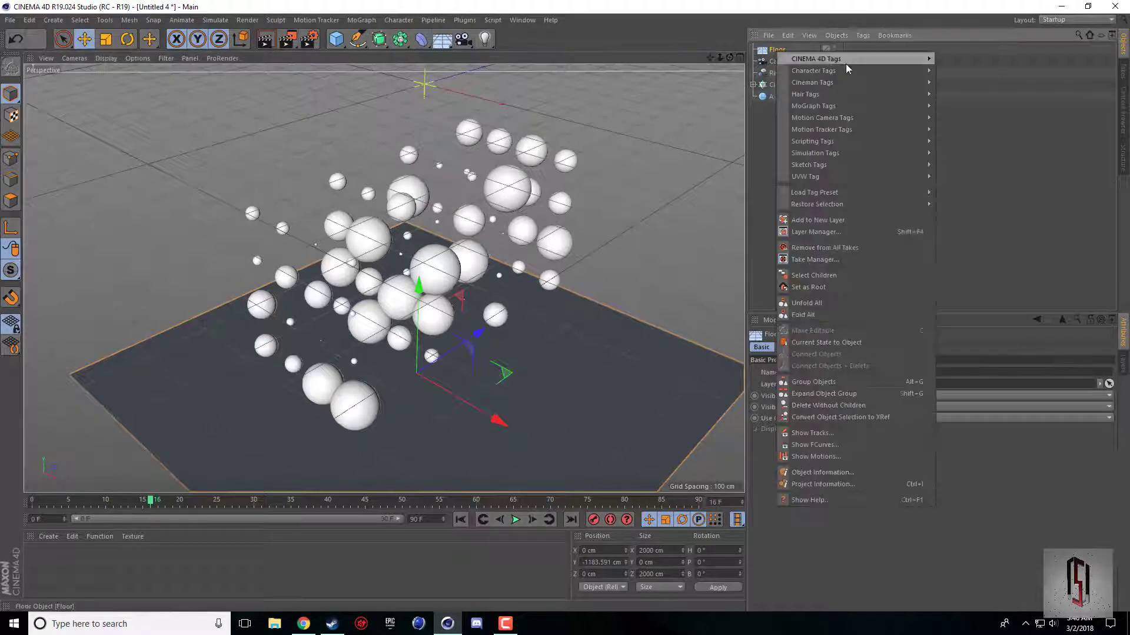
pyautogui.moveTo(835, 153)
pyautogui.click(965, 177)
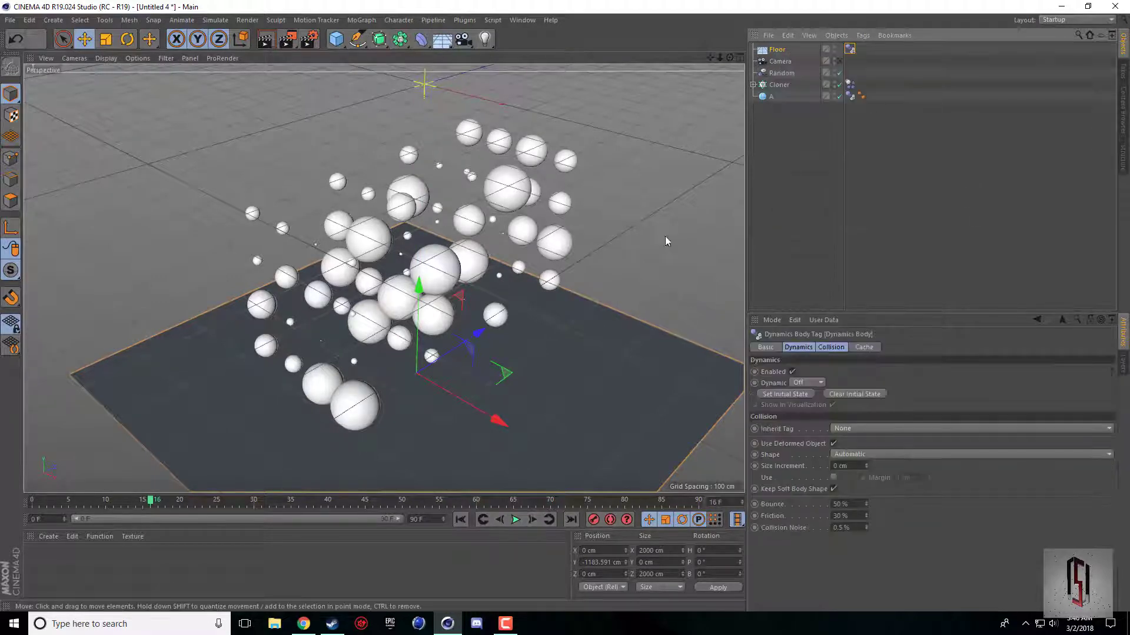
# Step: Play the simulation twice to check how the clones behave above the floor, pausing it each time
pyautogui.click(515, 519)
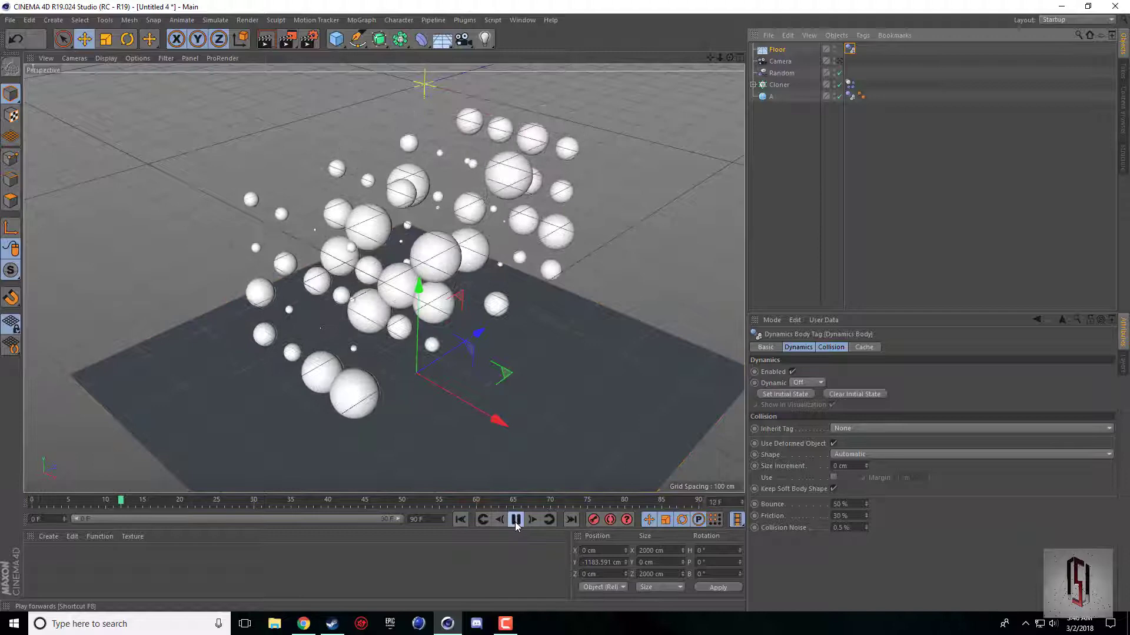
pyautogui.click(516, 519)
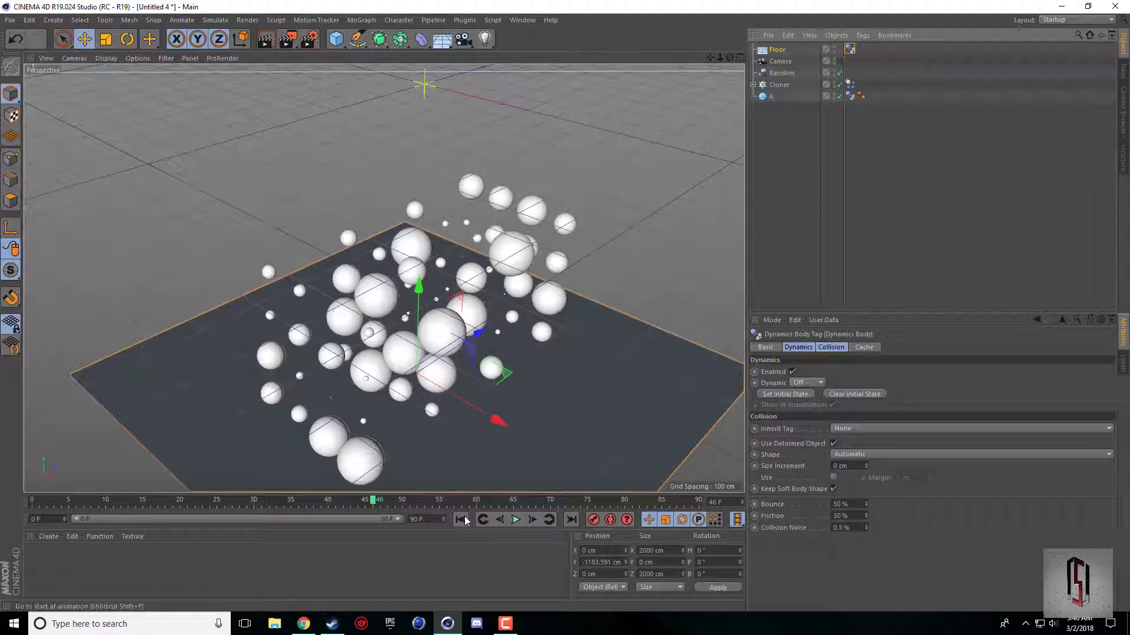
pyautogui.click(516, 520)
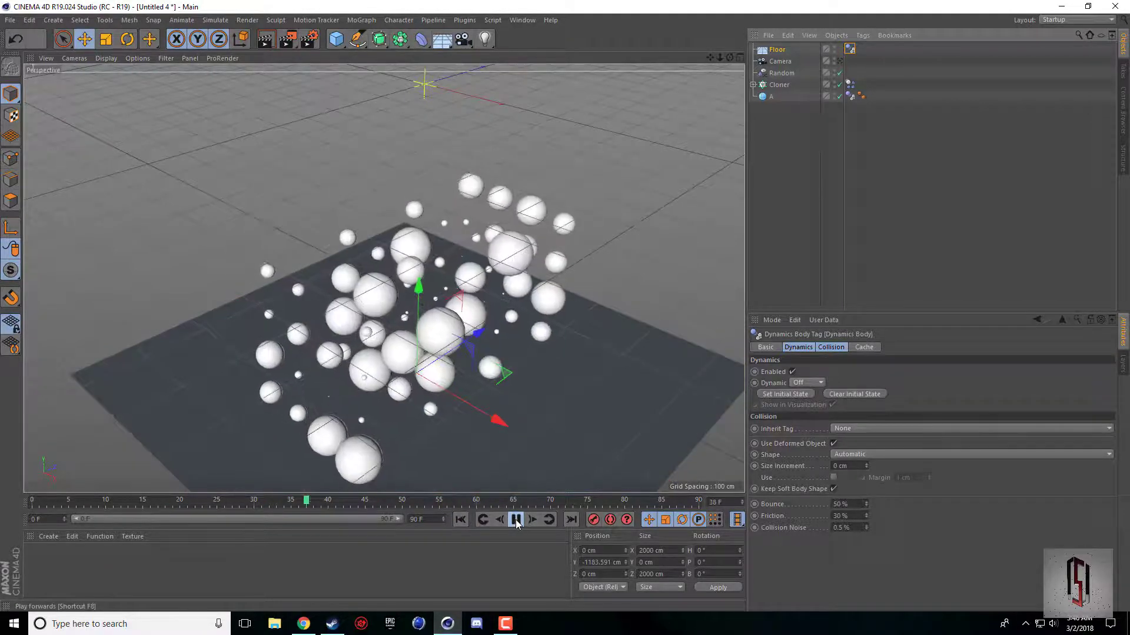
pyautogui.click(516, 520)
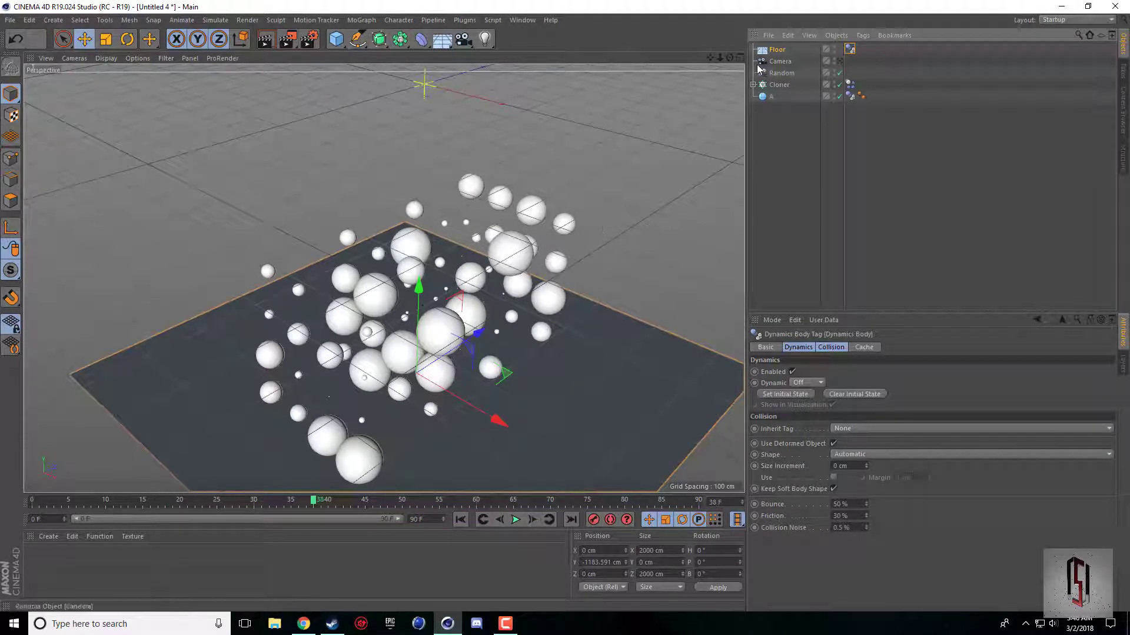
# Step: Set Individual Elements to All in the collision settings of the cloner's dynamics body
pyautogui.click(775, 85)
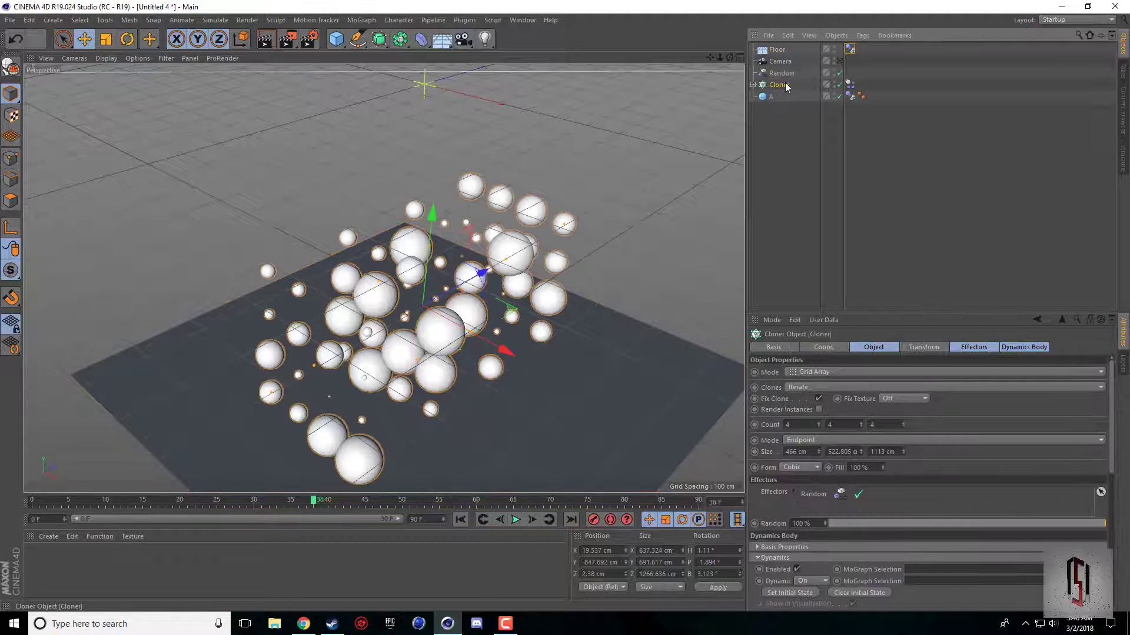
pyautogui.click(977, 352)
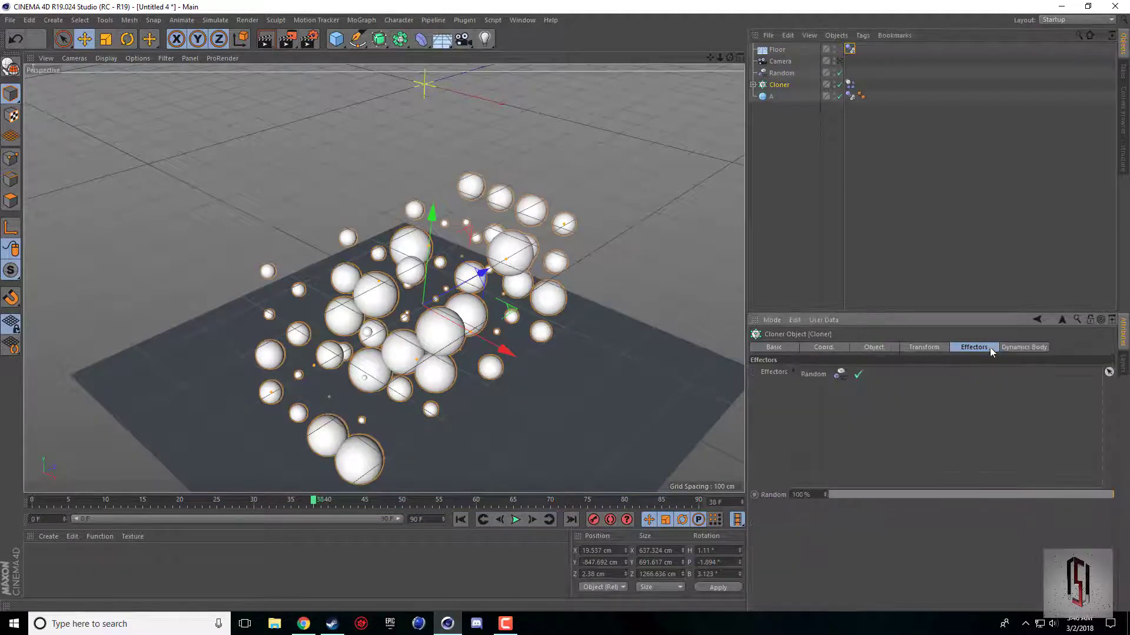
pyautogui.click(1011, 347)
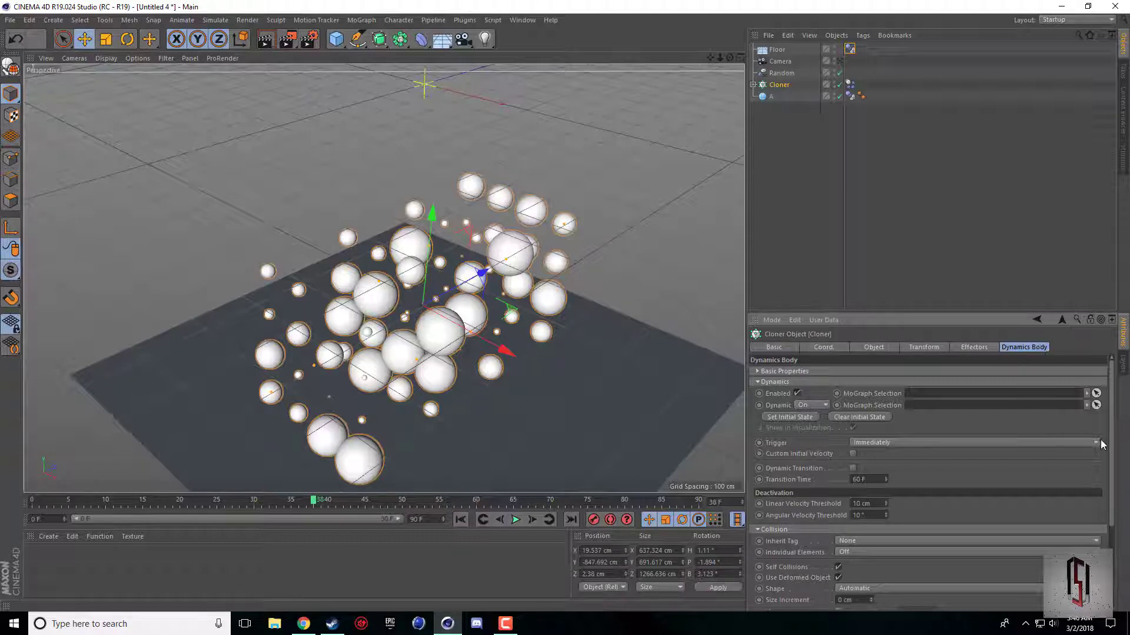
pyautogui.scroll(-3, 1071, 487)
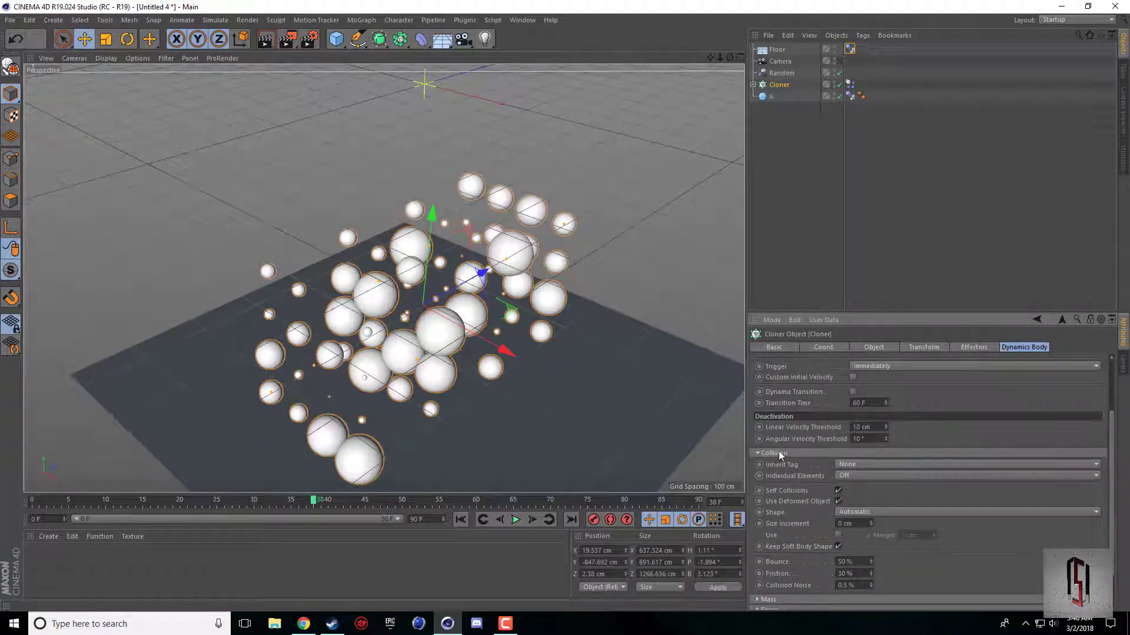
pyautogui.click(848, 476)
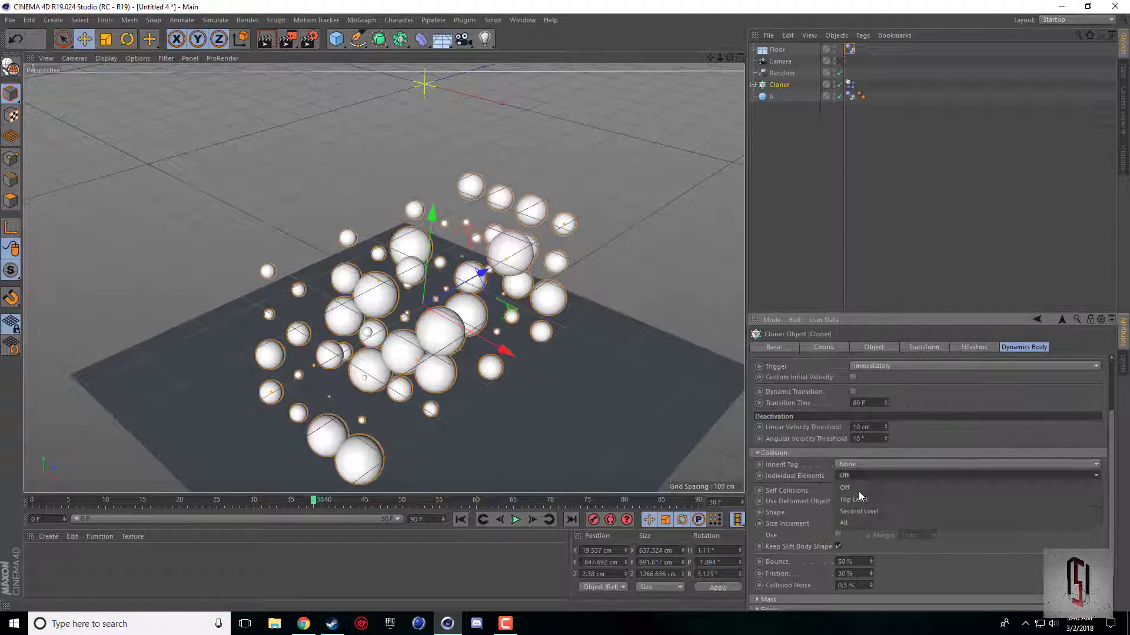
pyautogui.click(850, 519)
# Step: Play the simulation from the start to check the individual clone collisions with the floor, and rewind to frame 0
pyautogui.click(460, 519)
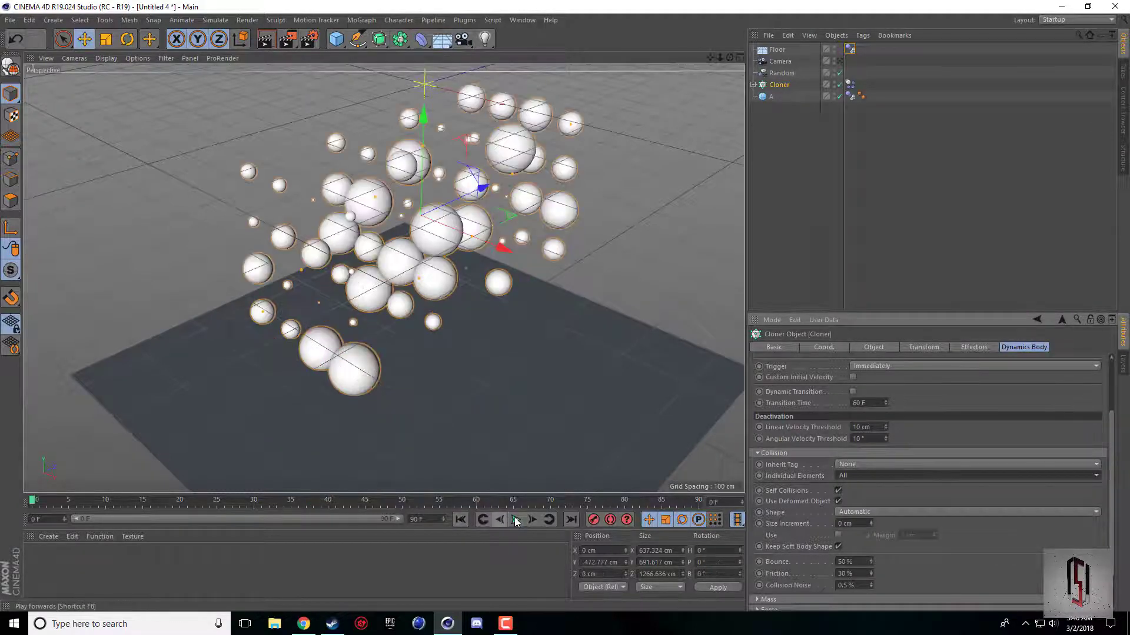
pyautogui.click(516, 519)
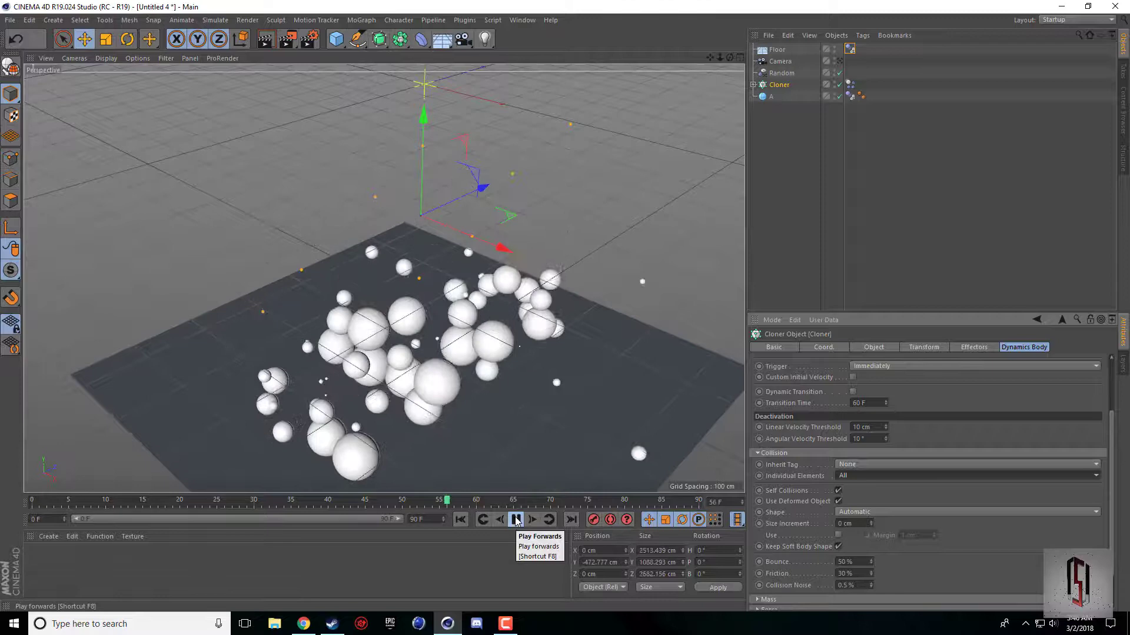
pyautogui.press('F8')
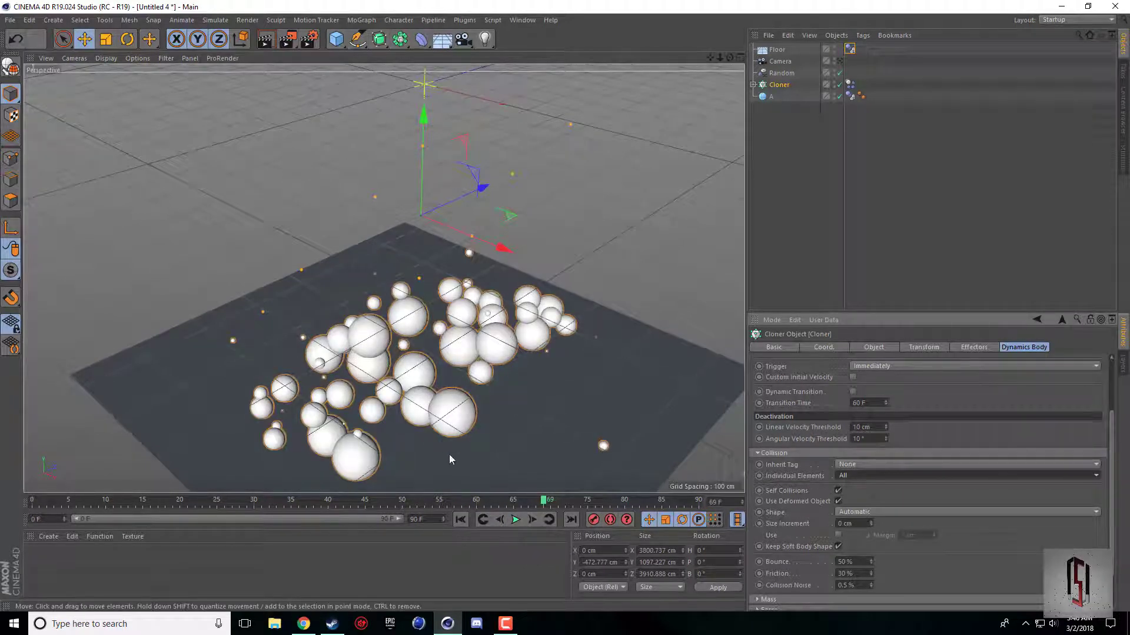
pyautogui.click(460, 519)
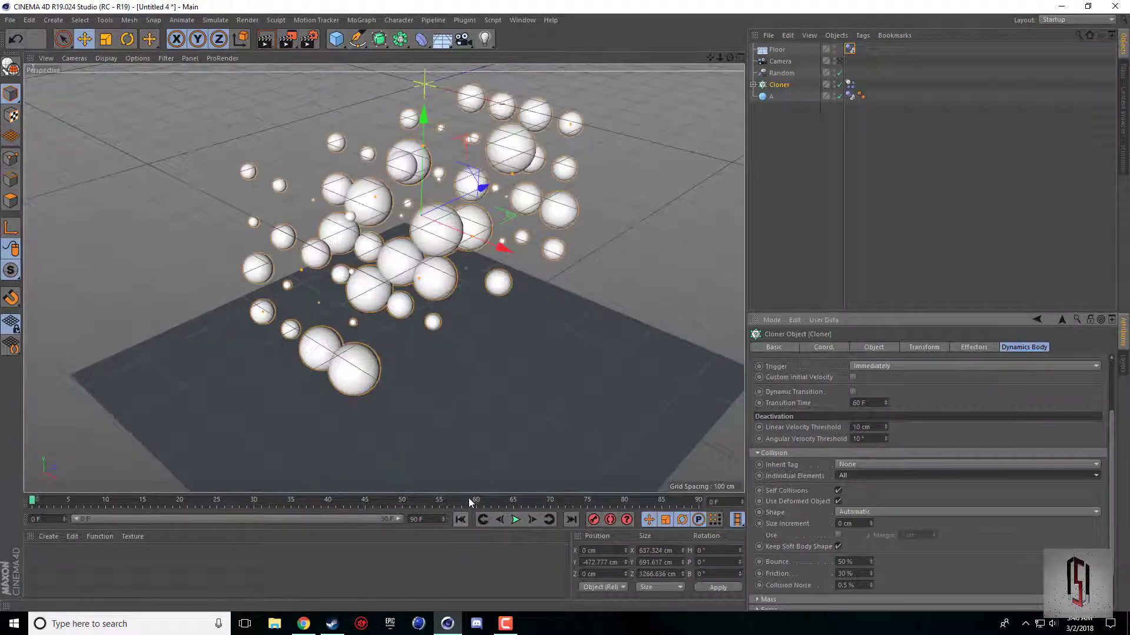
# Step: Look through the scene camera and add an Attractor particle force
pyautogui.click(839, 61)
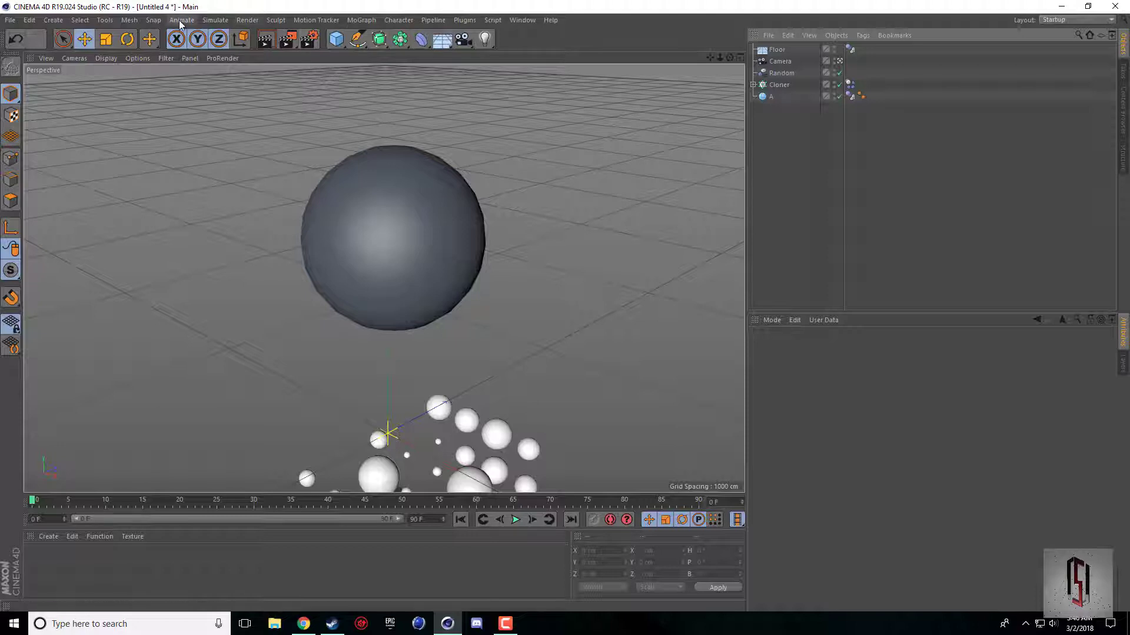
pyautogui.click(214, 21)
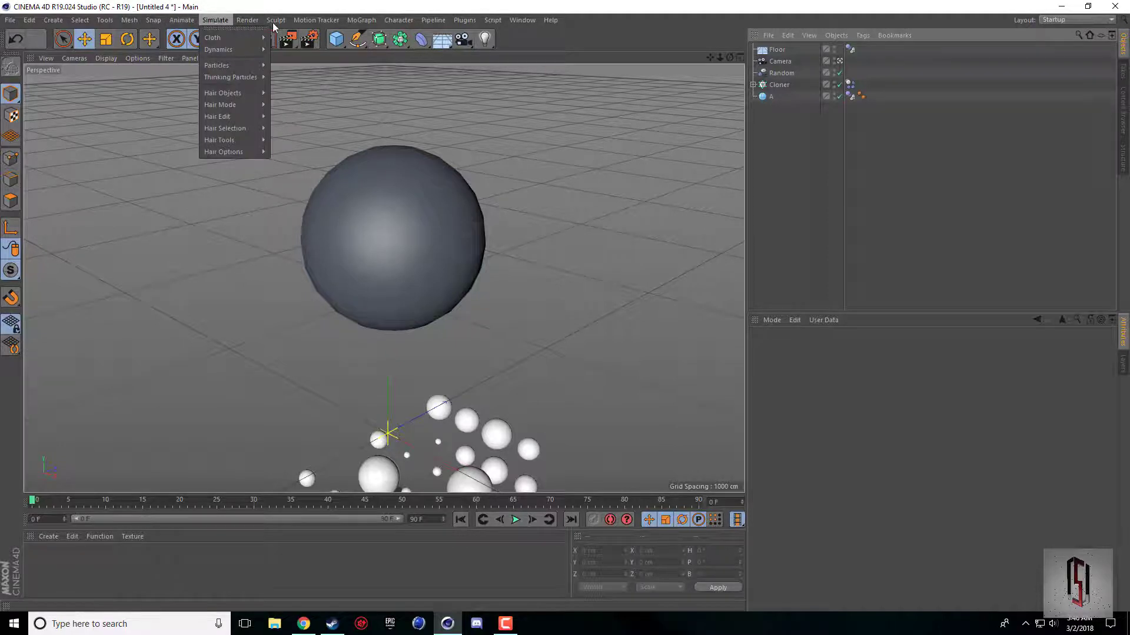
pyautogui.moveTo(230, 67)
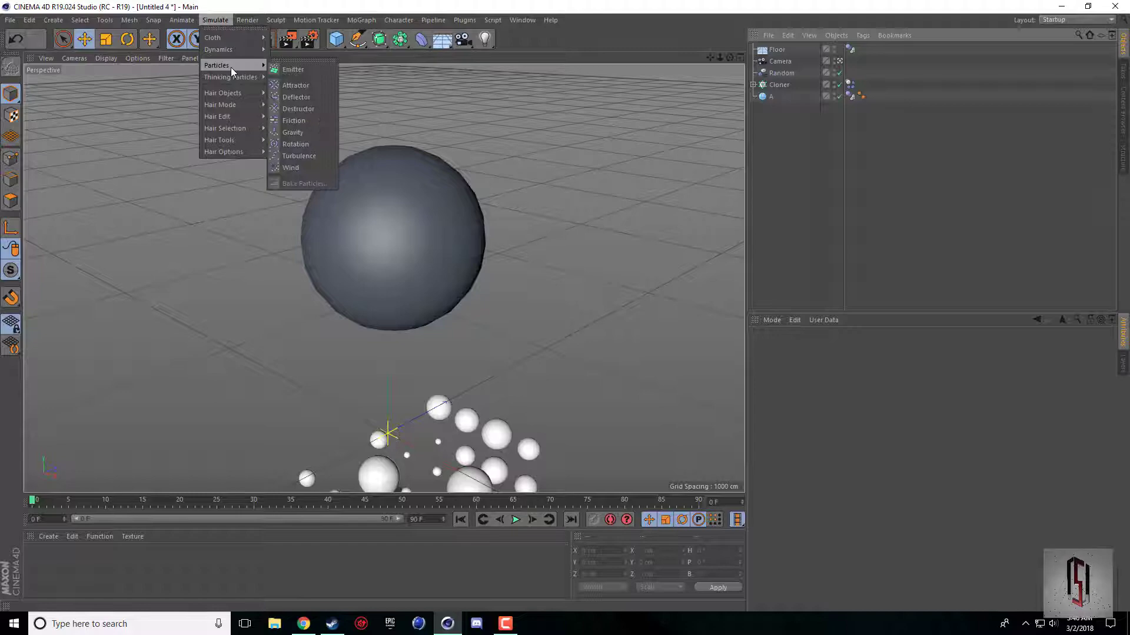
pyautogui.click(311, 86)
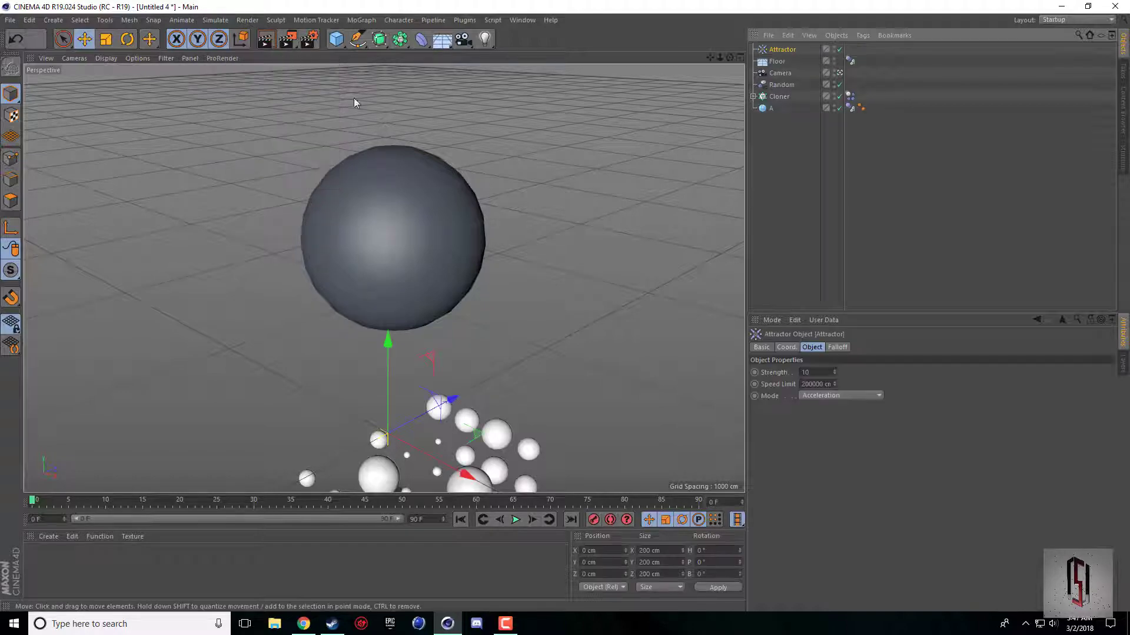
# Step: Raise the attractor in the front view to about 699 cm on Y, inside the large sphere
pyautogui.middleClick(377, 253)
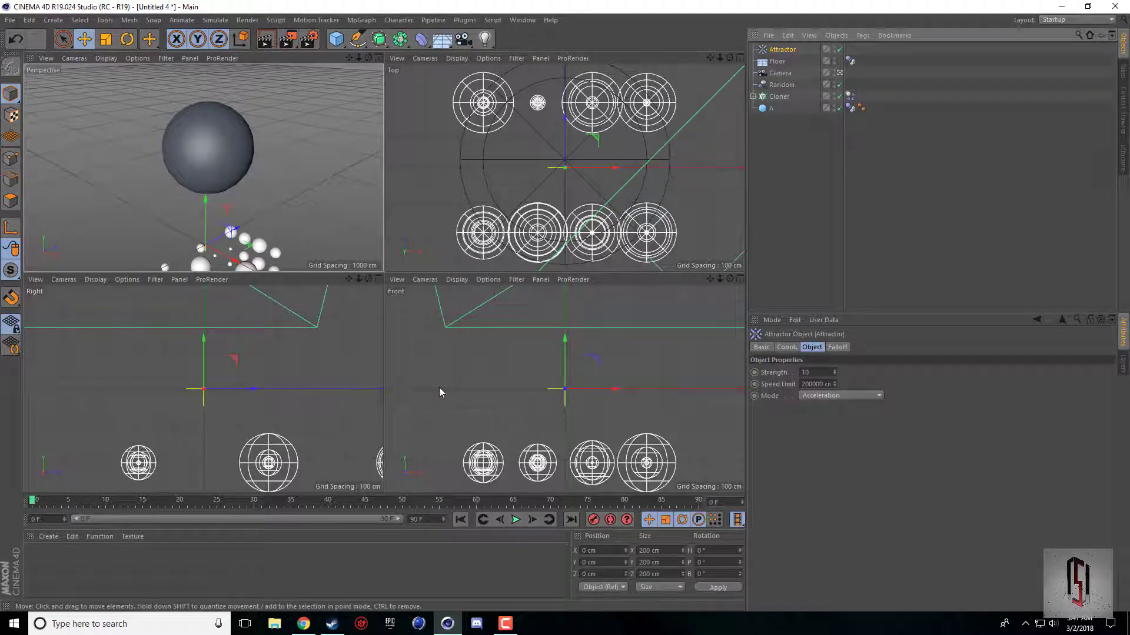
pyautogui.scroll(6, 565, 391)
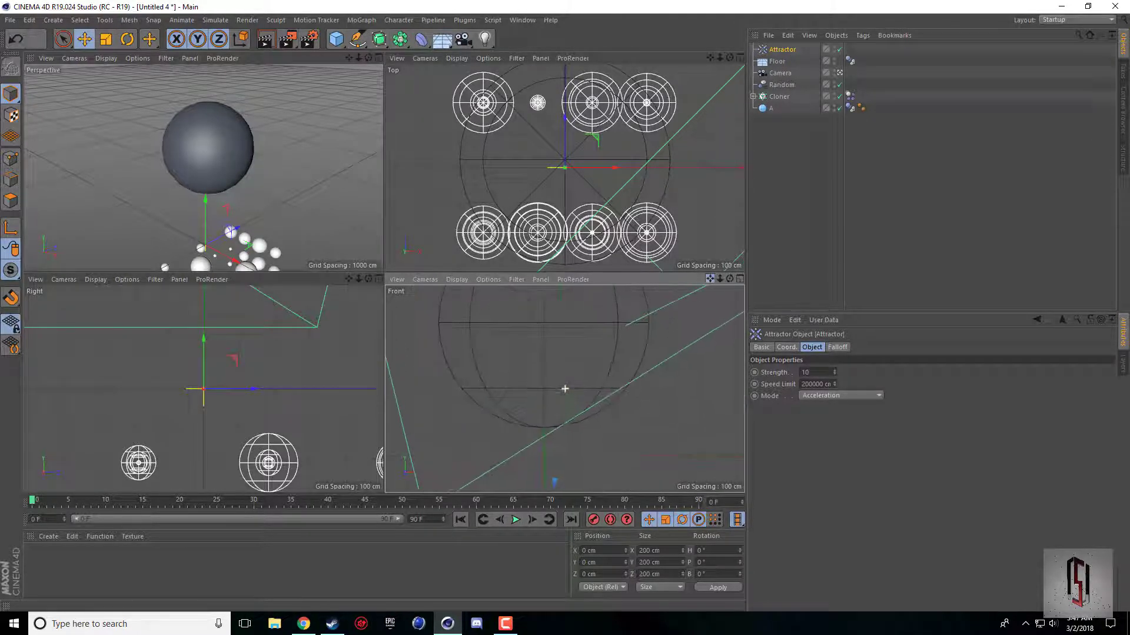
pyautogui.scroll(5, 549, 468)
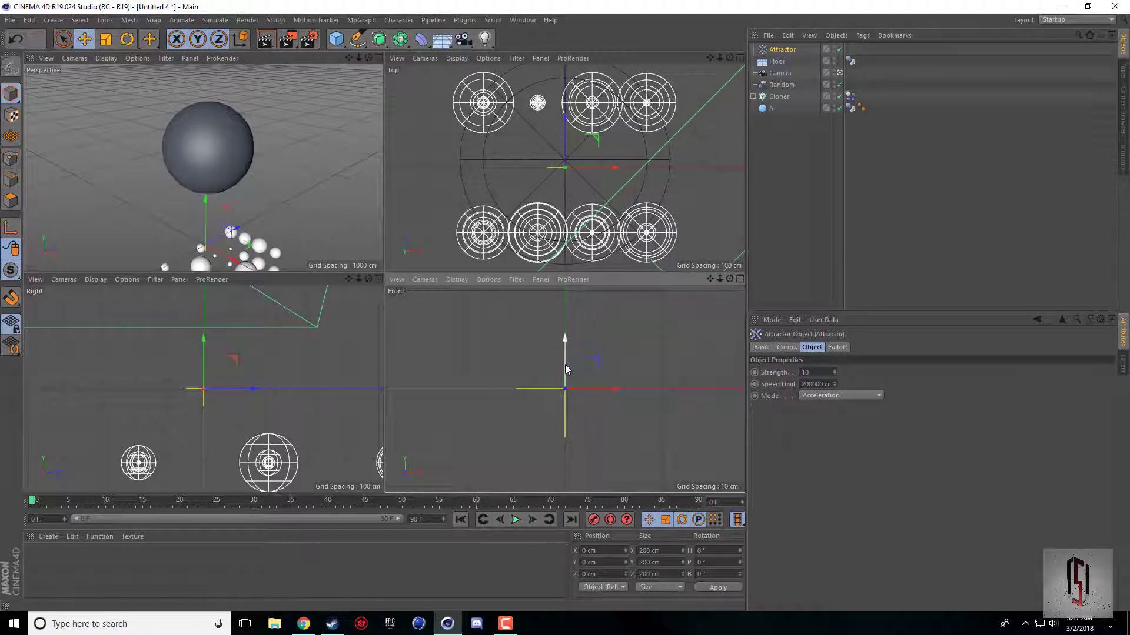
pyautogui.moveTo(565, 365); pyautogui.dragTo(553, 320)
pyautogui.scroll(-4, 706, 327)
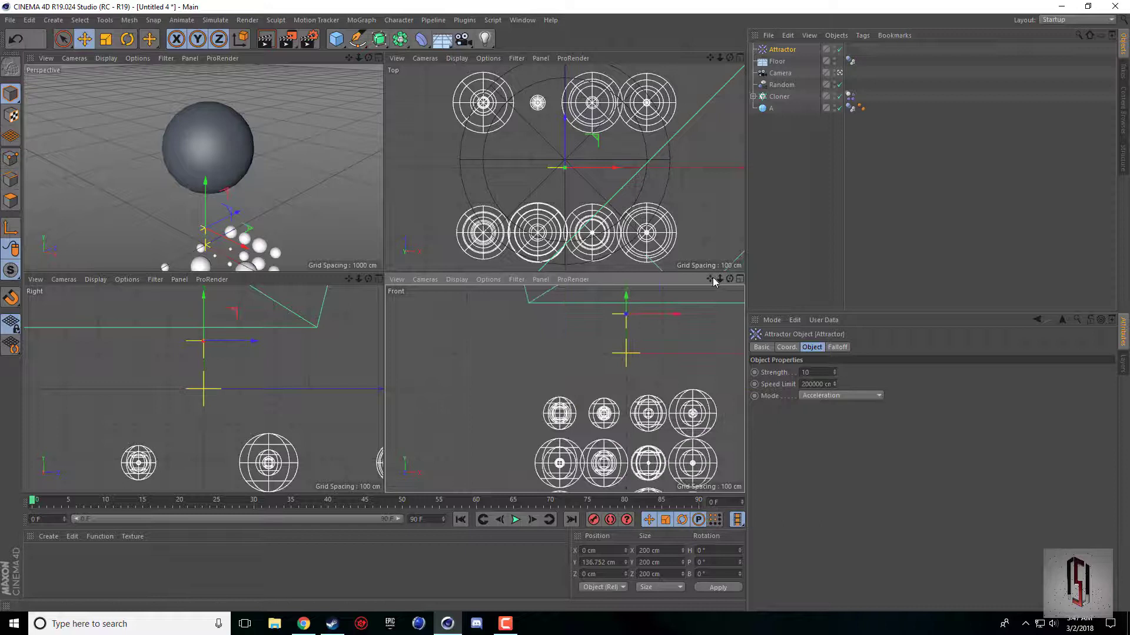
pyautogui.keyDown('alt'); pyautogui.moveTo(691, 313); pyautogui.dragTo(609, 377, button='middle'); pyautogui.keyUp('alt')
pyautogui.moveTo(598, 420); pyautogui.dragTo(598, 306)
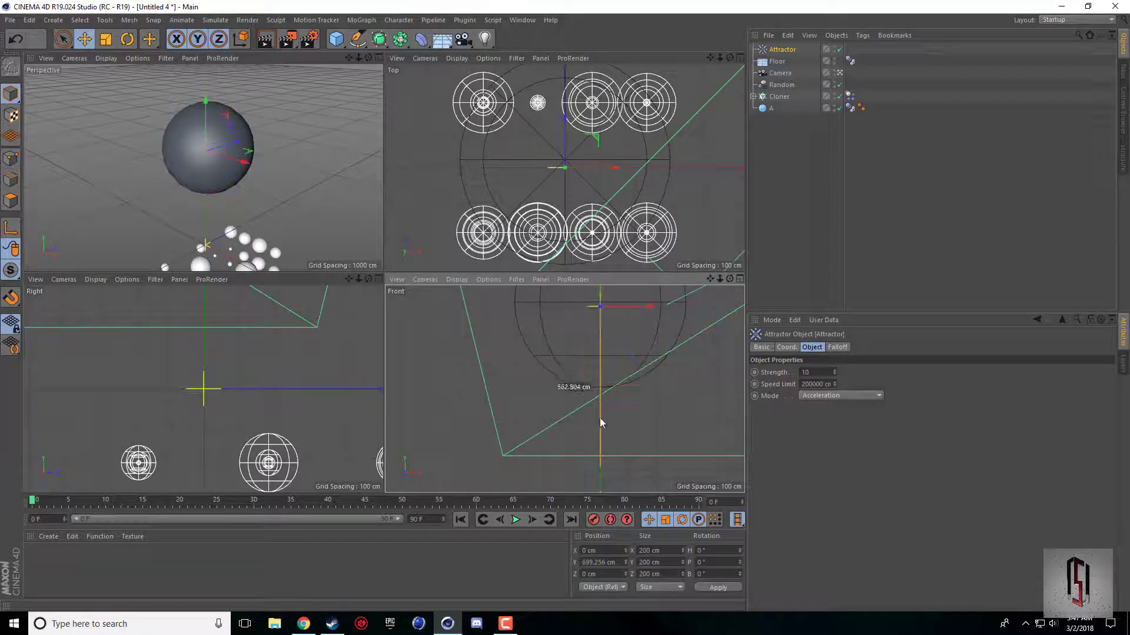
# Step: Fine-tune the attractor's height to about 714 cm on Y at the large sphere's centre, and return to the full perspective view
pyautogui.scroll(2, 705, 281)
pyautogui.moveTo(719, 279); pyautogui.dragTo(741, 279)
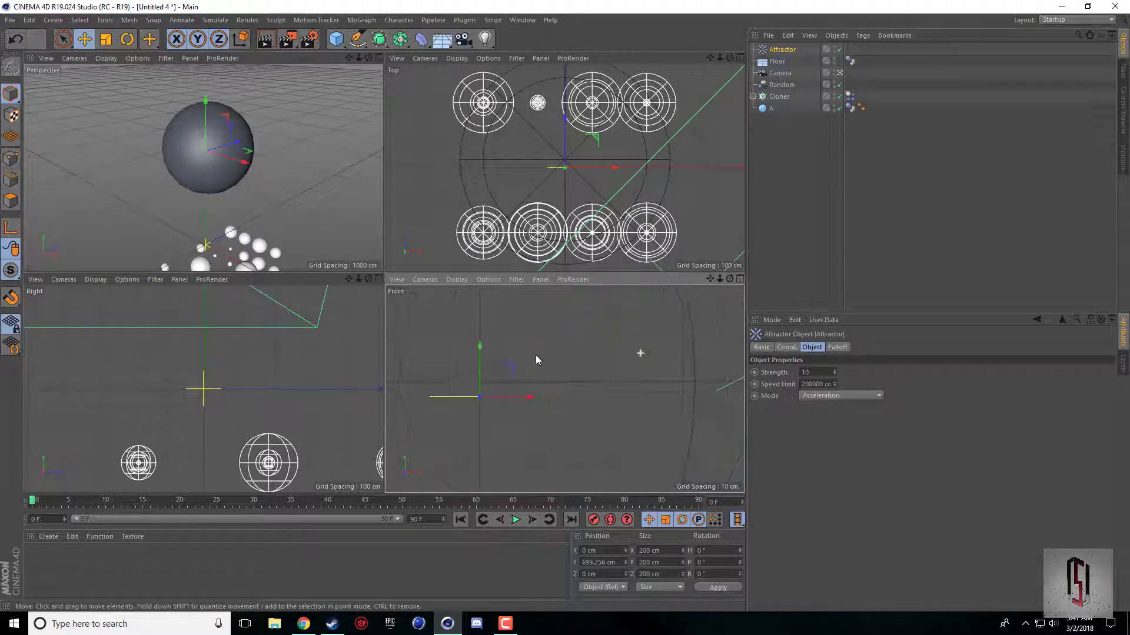
pyautogui.keyDown('alt'); pyautogui.moveTo(535, 355); pyautogui.dragTo(479, 359, button='middle'); pyautogui.keyUp('alt')
pyautogui.moveTo(480, 359); pyautogui.dragTo(484, 348)
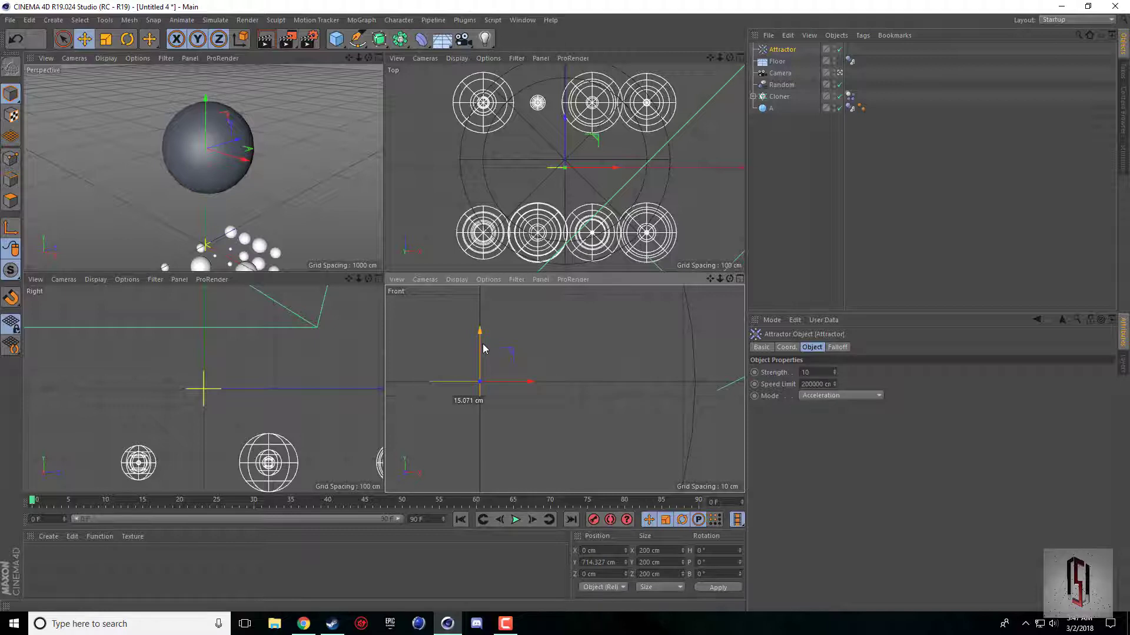
pyautogui.middleClick(228, 178)
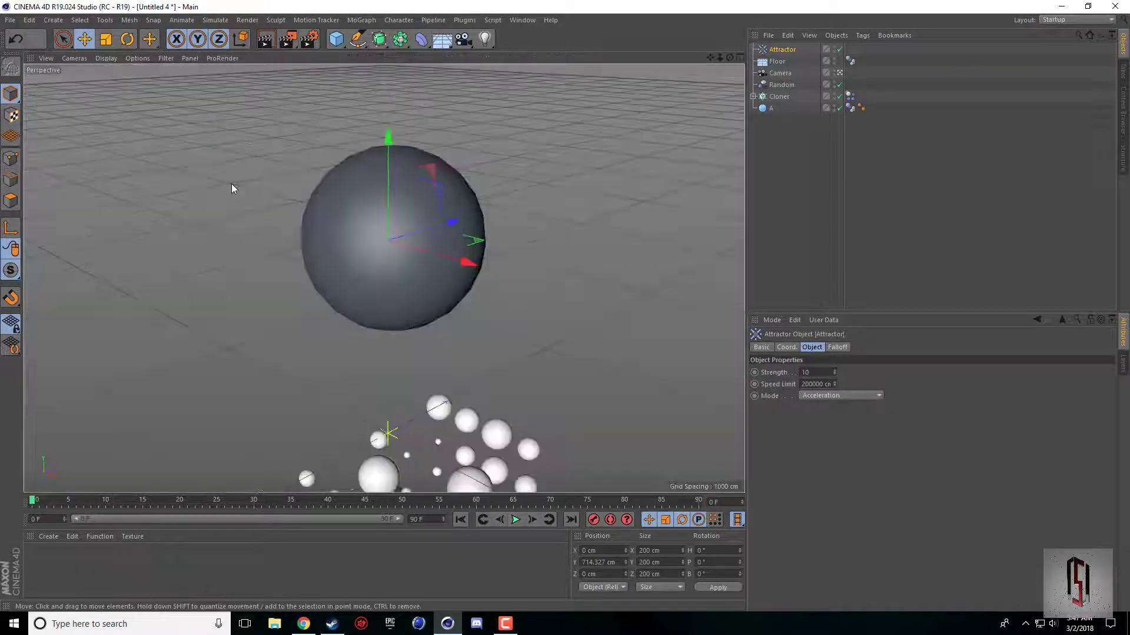
# Step: Clear the selection and play the simulation briefly to test the attractor's pull on the clones
pyautogui.click(548, 384)
pyautogui.click(515, 520)
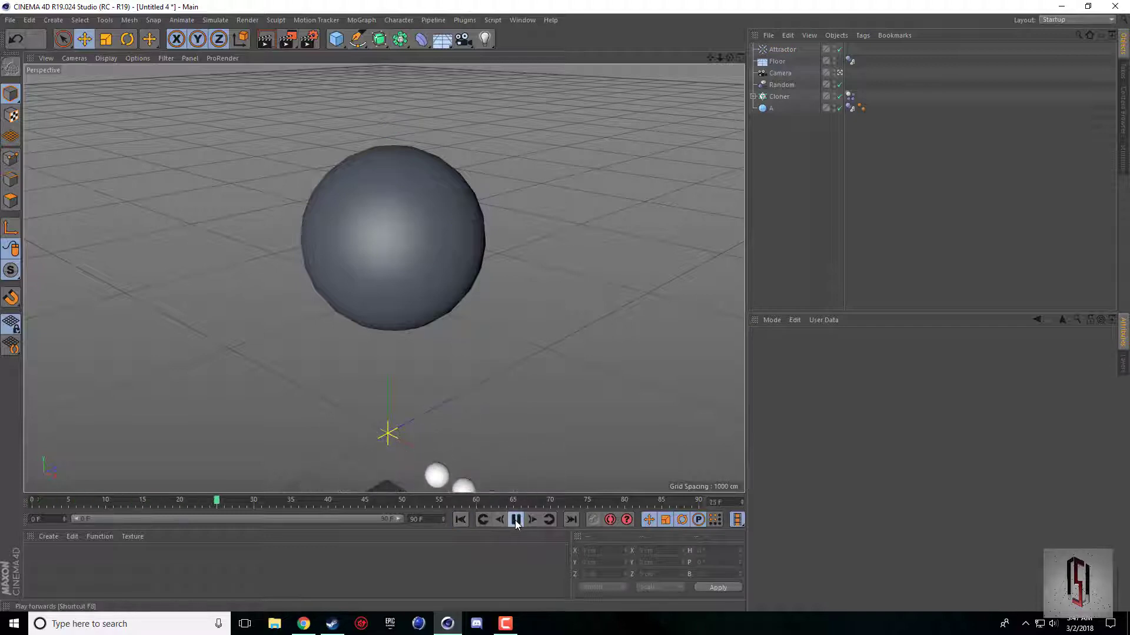
pyautogui.click(516, 519)
# Step: Delete the floor from the scene
pyautogui.click(773, 62)
pyautogui.press('Delete')
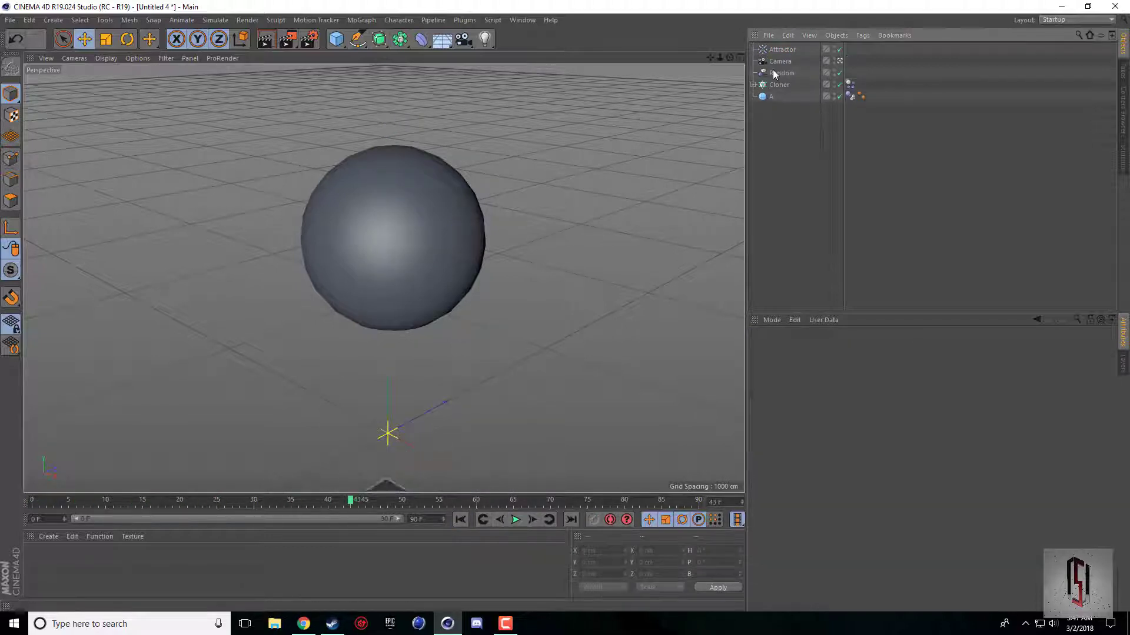
# Step: Set the attractor's strength to 200000 and play the simulation from the first frame
pyautogui.click(786, 50)
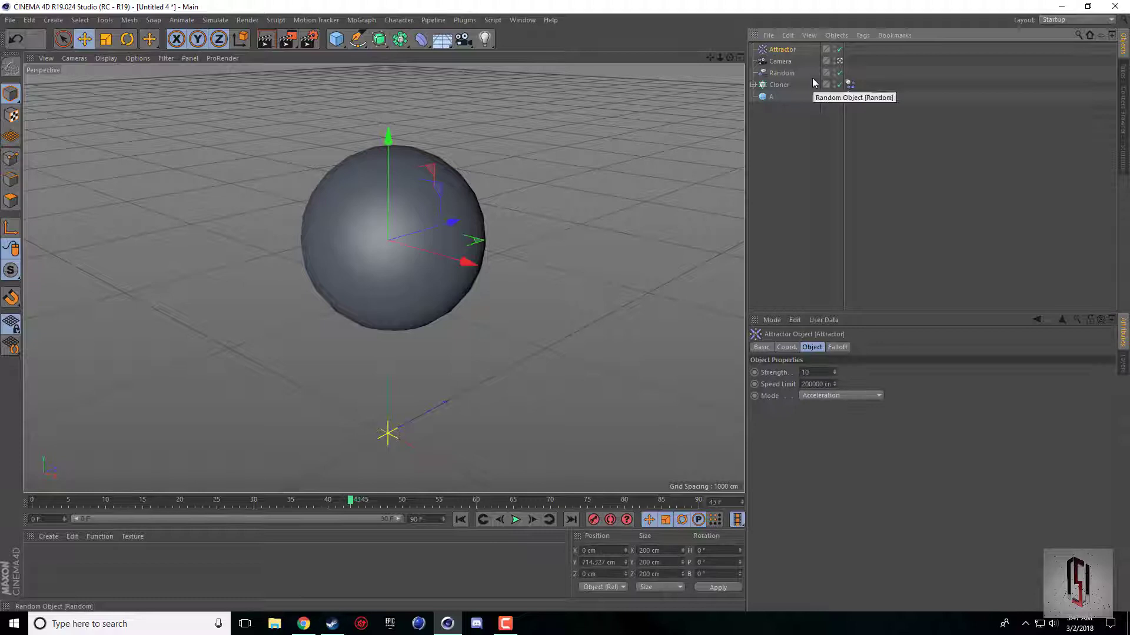
pyautogui.click(461, 518)
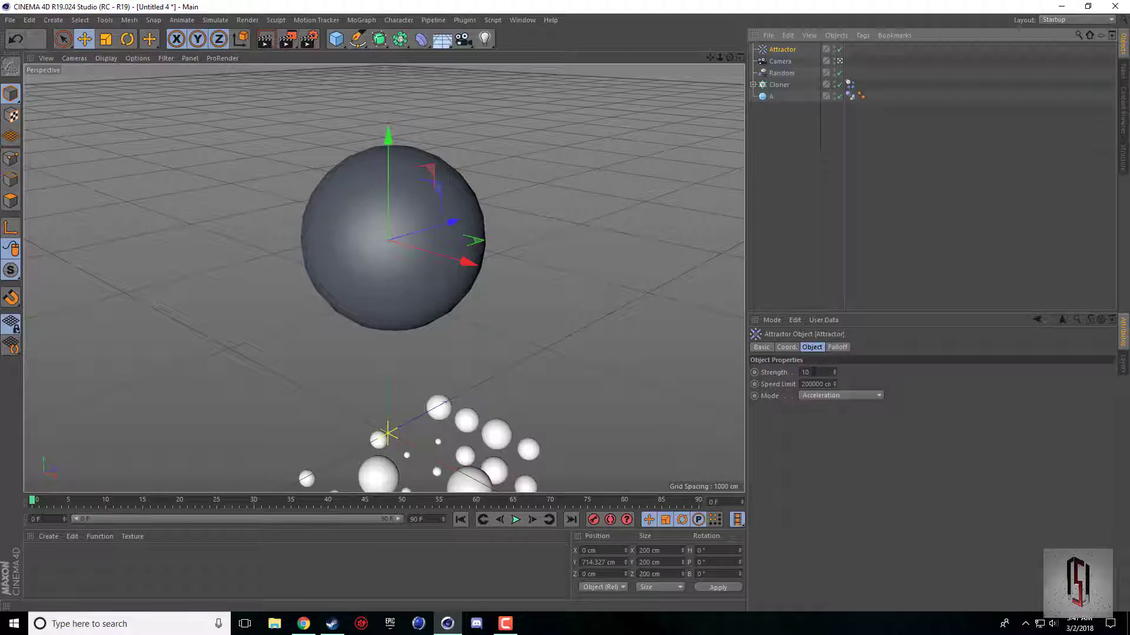
pyautogui.doubleClick(815, 371)
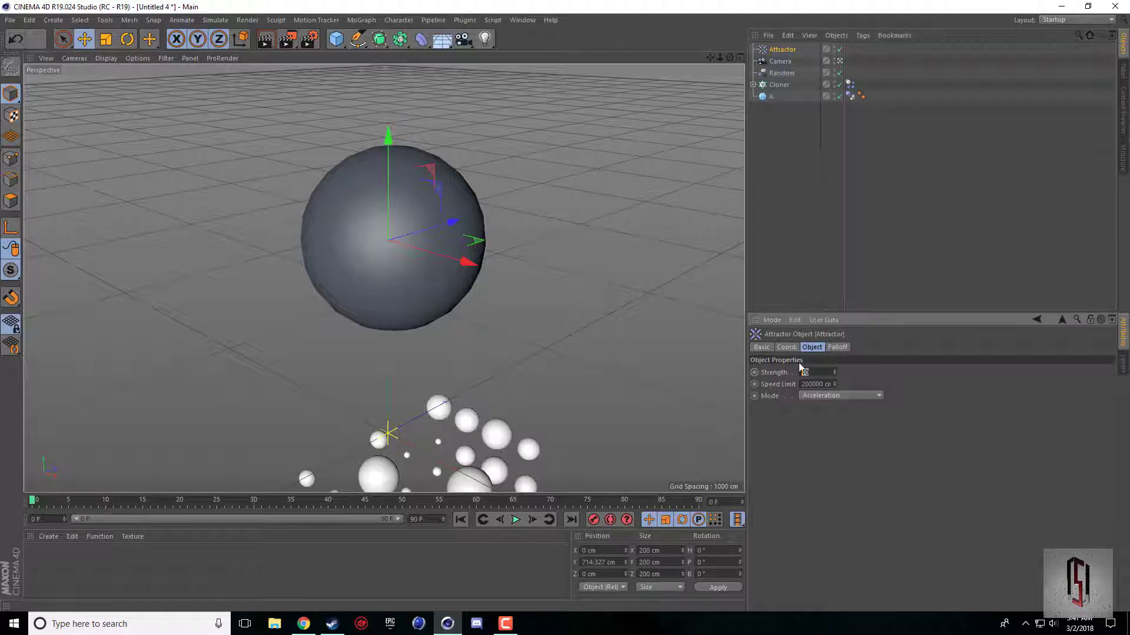
pyautogui.write('200000')
pyautogui.click(515, 520)
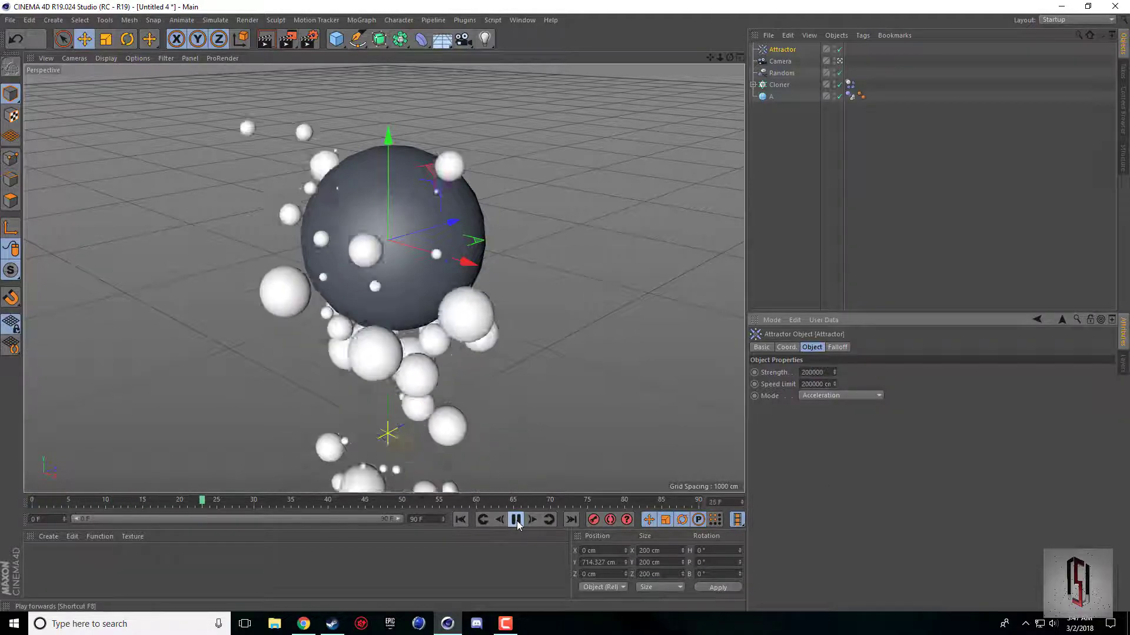
pyautogui.click(516, 520)
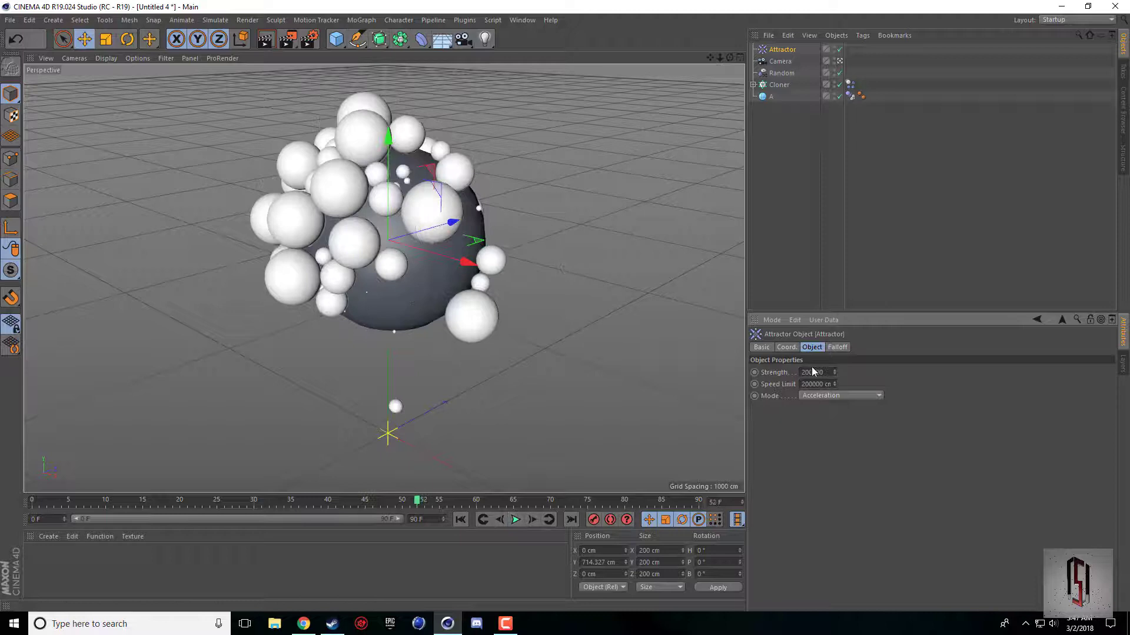
# Step: Set the attractor's strength to 100000 and replay the simulation from the start
pyautogui.click(465, 520)
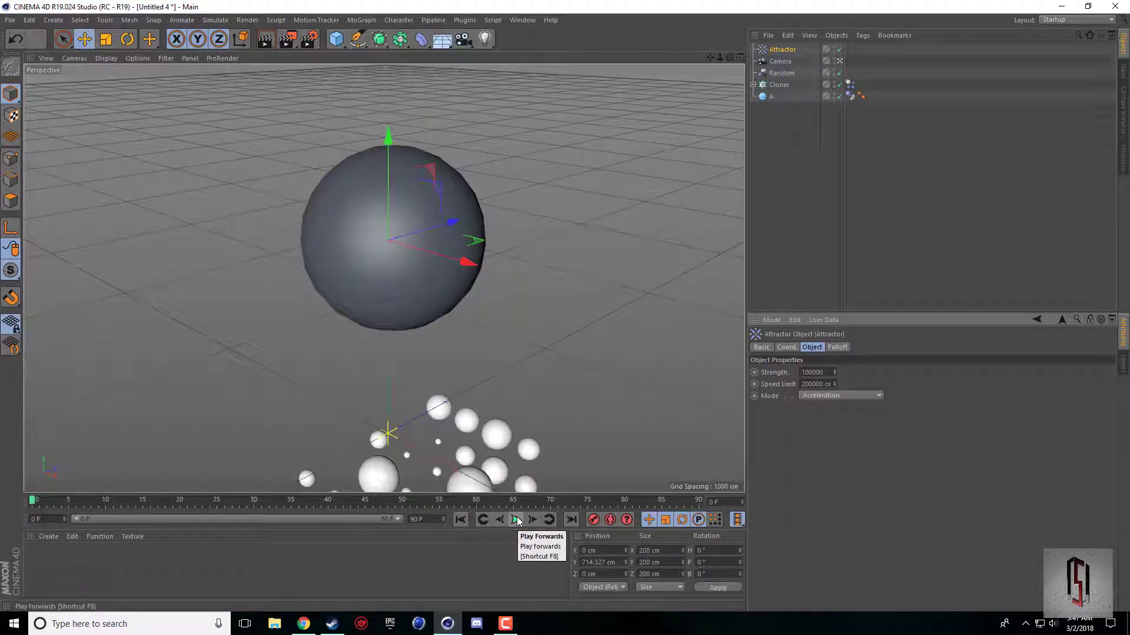
pyautogui.click(516, 521)
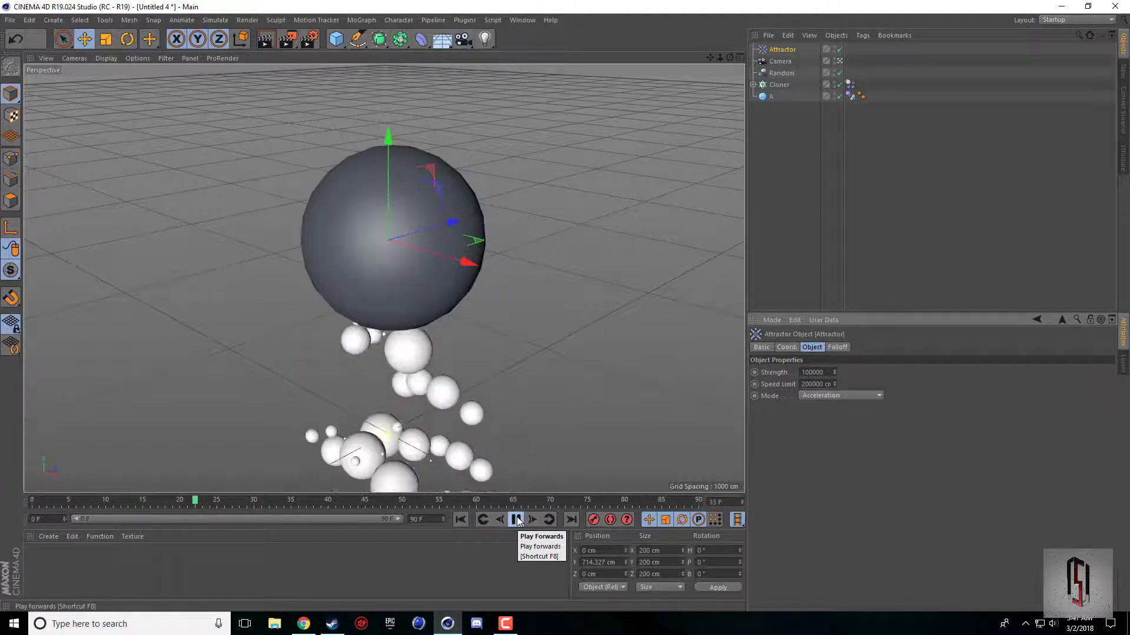
pyautogui.click(517, 520)
# Step: Set the attractor's speed limit to 100000 cm and play the simulation again from the first frame
pyautogui.click(531, 519)
pyautogui.click(531, 520)
pyautogui.click(532, 520)
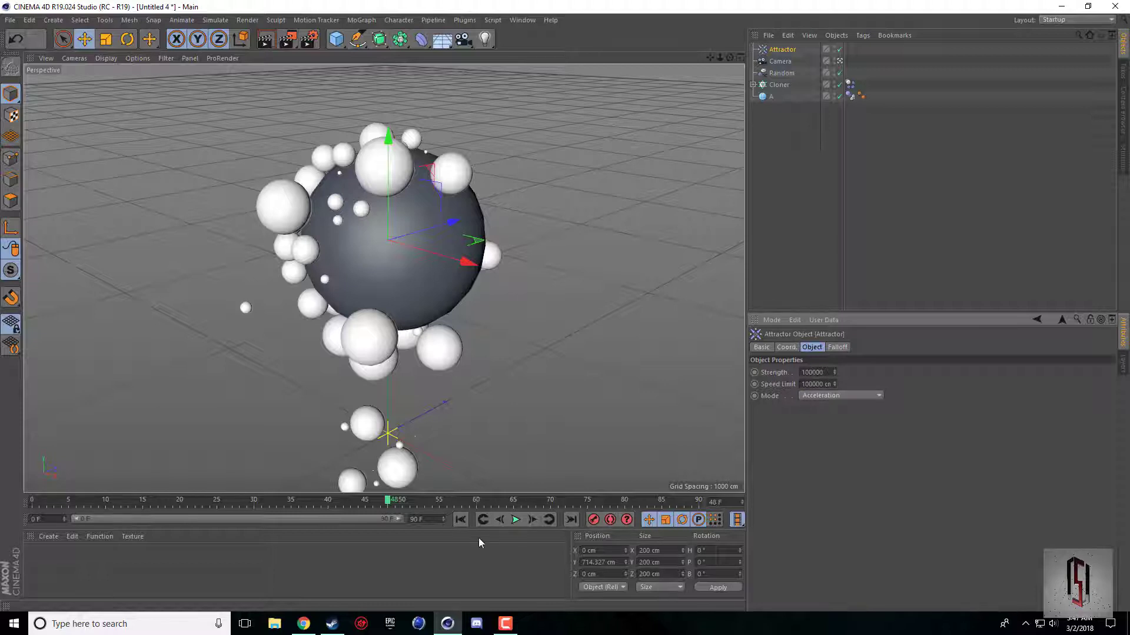
pyautogui.click(460, 520)
pyautogui.click(516, 519)
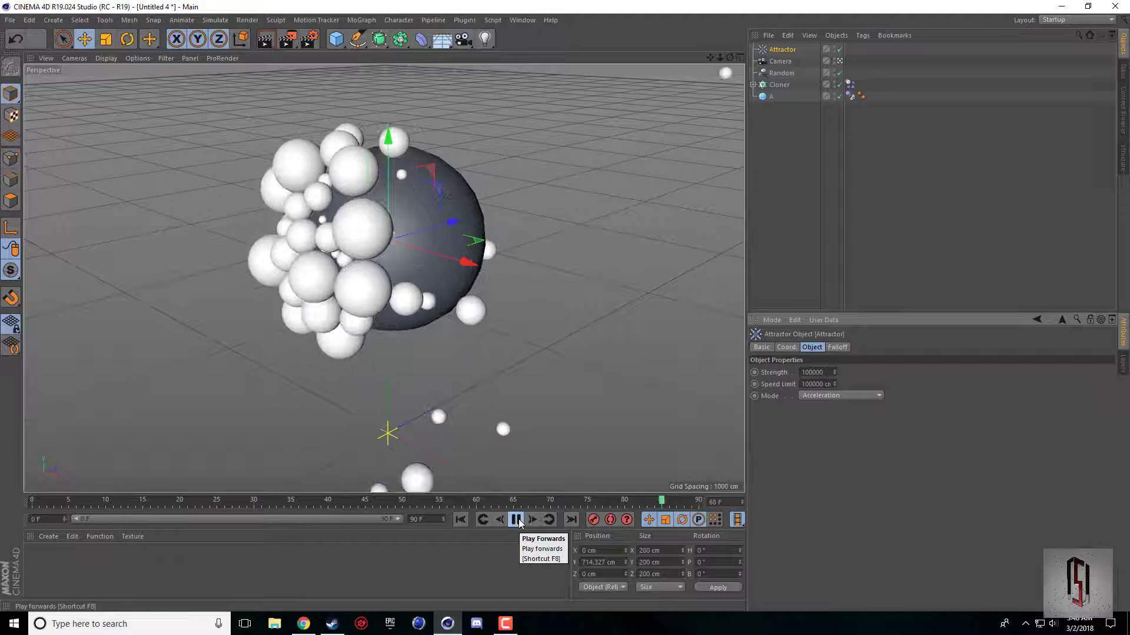
pyautogui.press('F8')
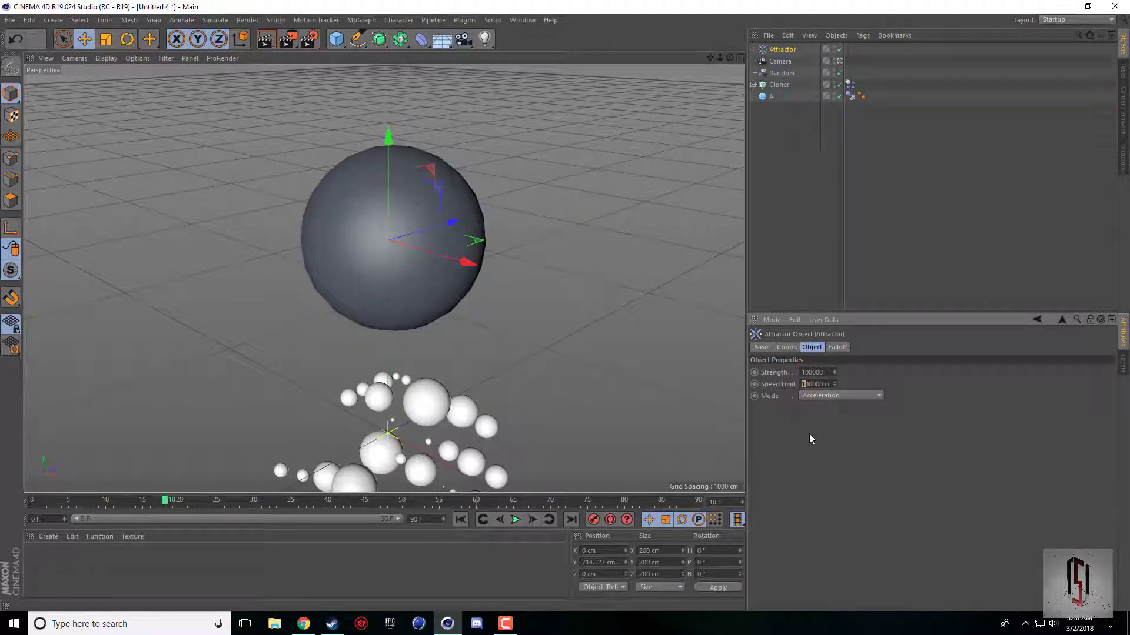
# Step: Set the attractor's speed limit to 10000 cm and replay the simulation from the first frame
pyautogui.press('Delete')
pyautogui.click(470, 523)
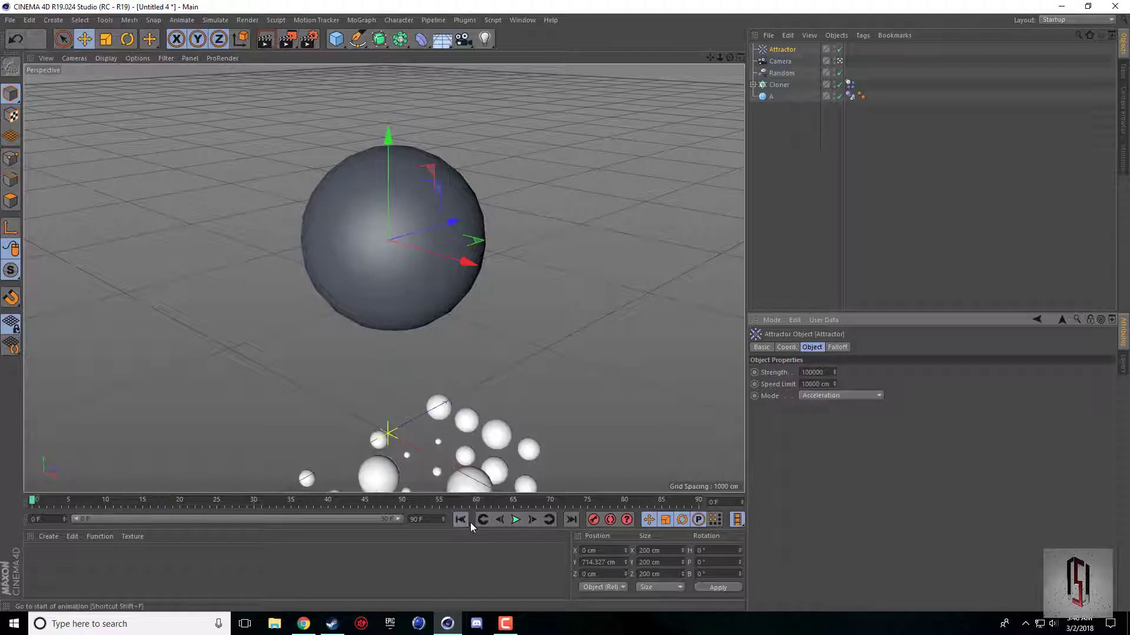
pyautogui.click(516, 521)
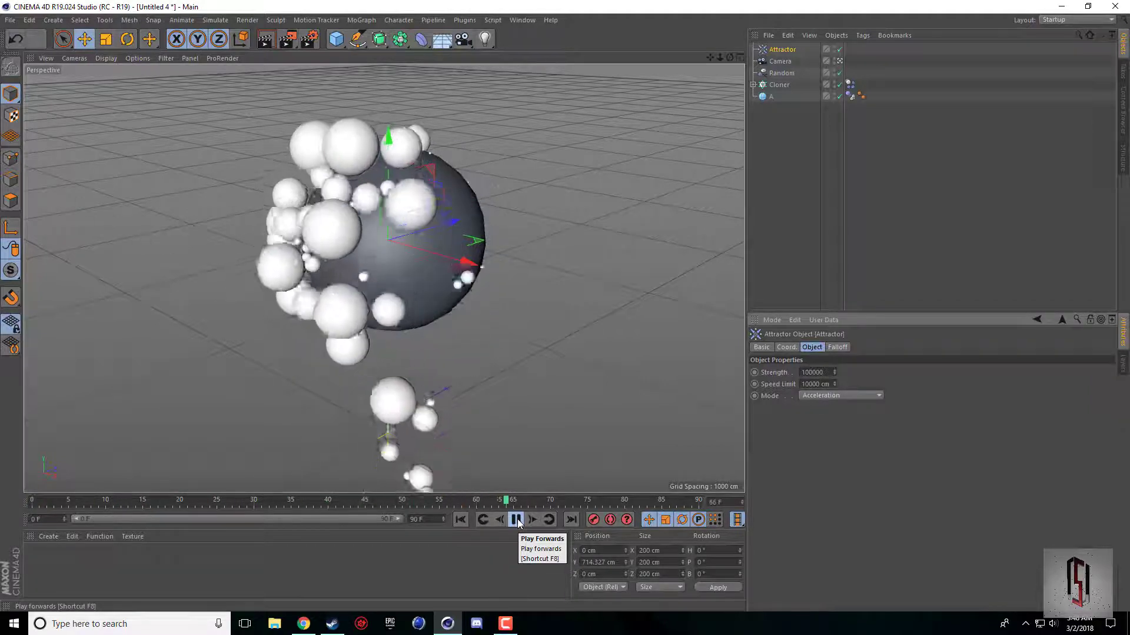
pyautogui.click(516, 521)
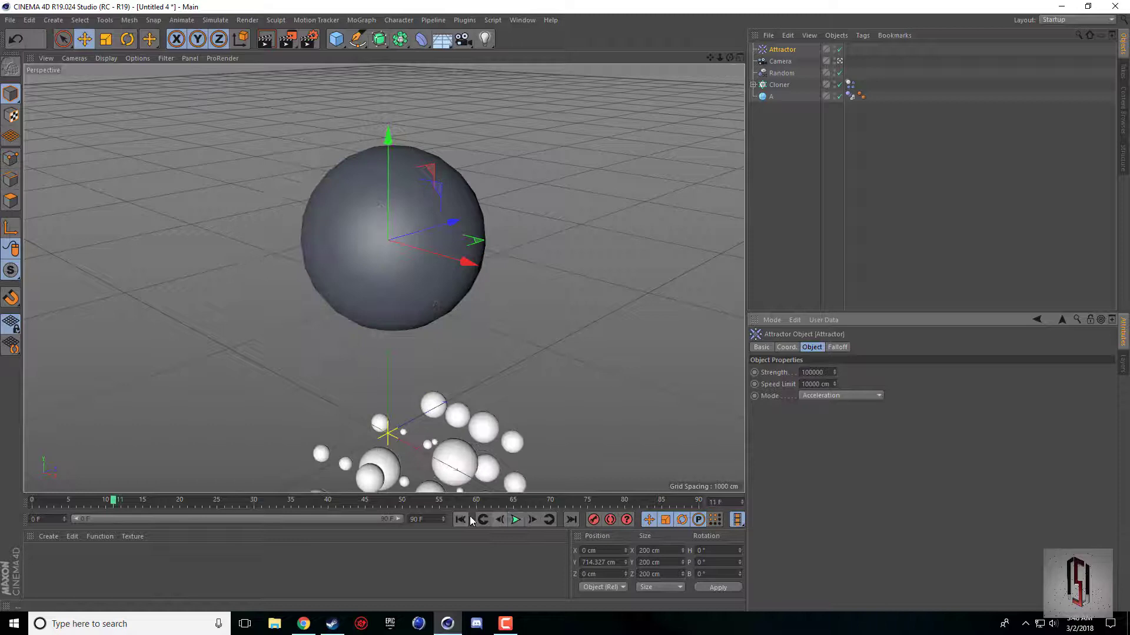
# Step: Extend the timeline's end to 300 frames and play the longer simulation
pyautogui.click(418, 519)
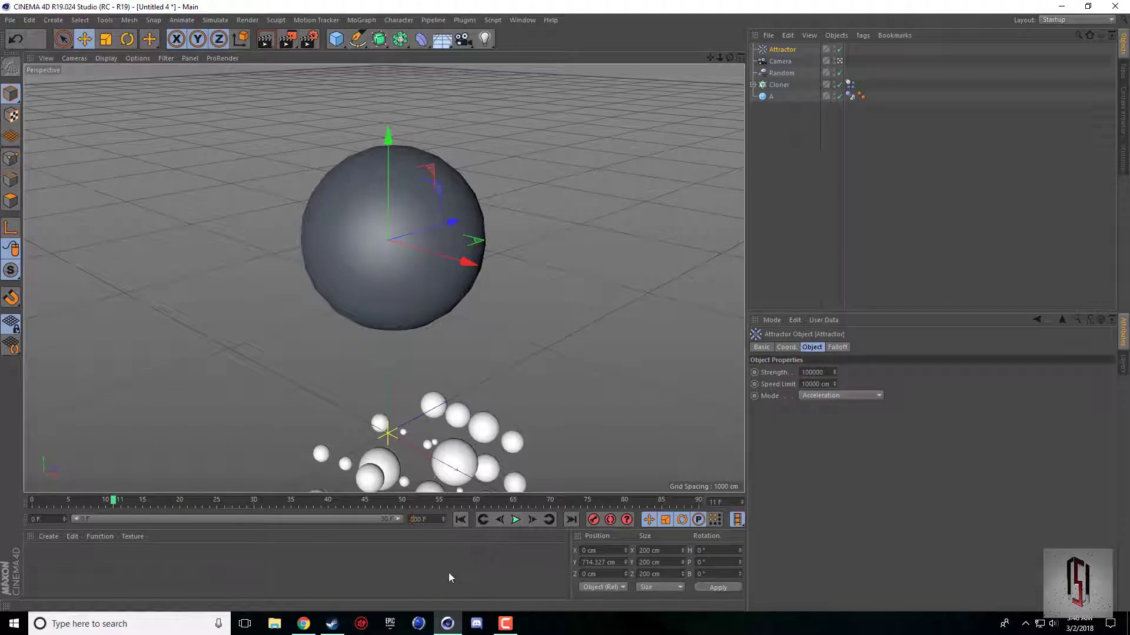
pyautogui.press('Return')
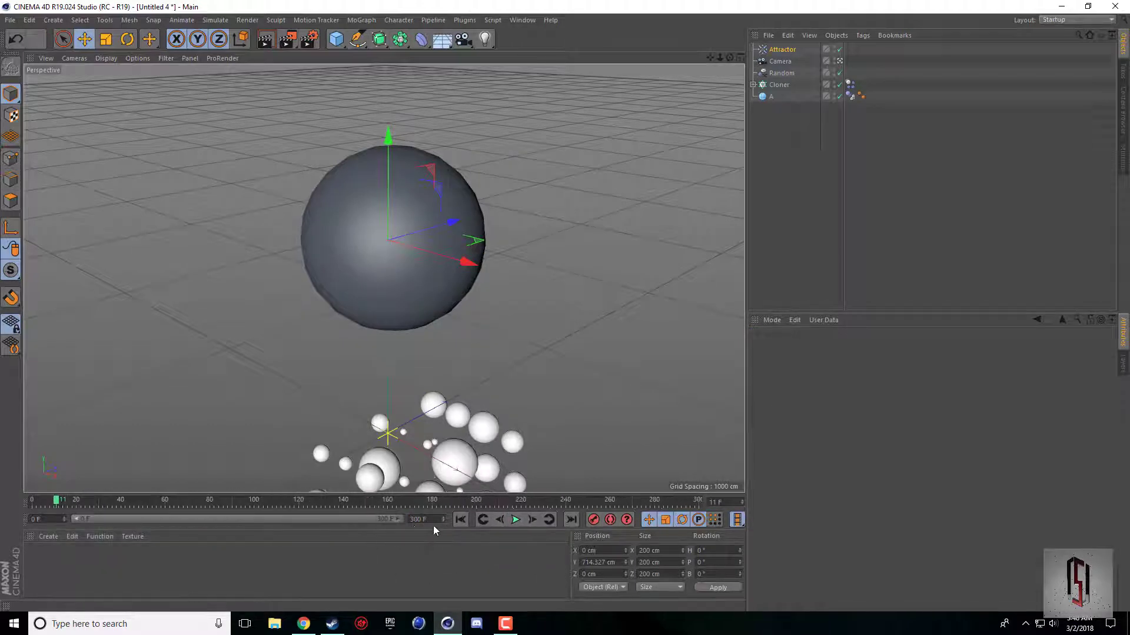
pyautogui.click(516, 520)
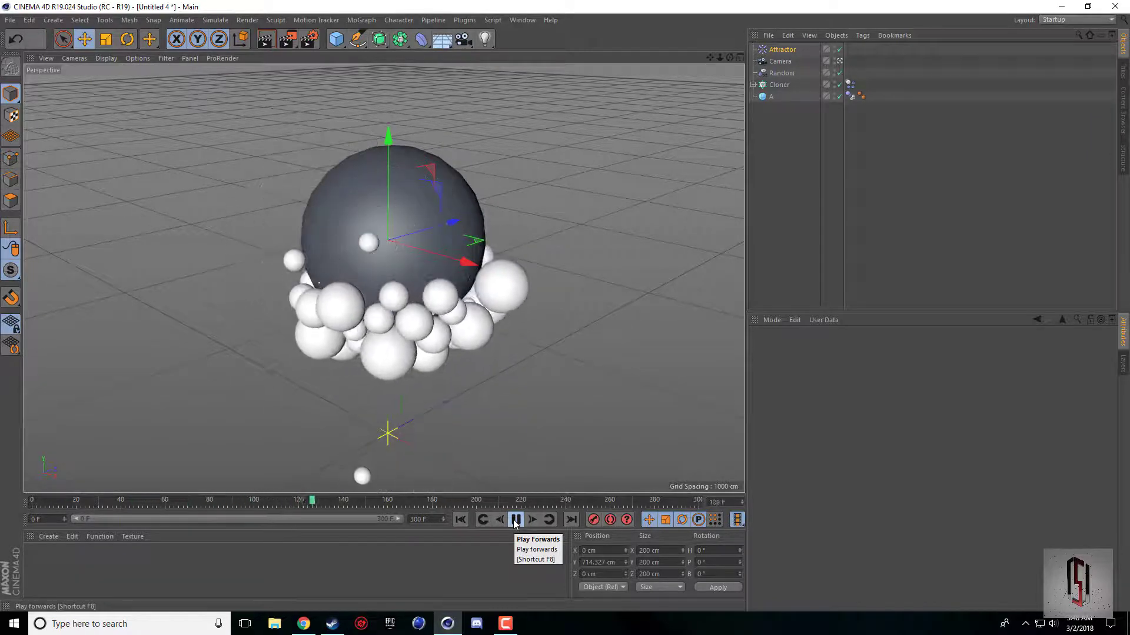
pyautogui.click(515, 520)
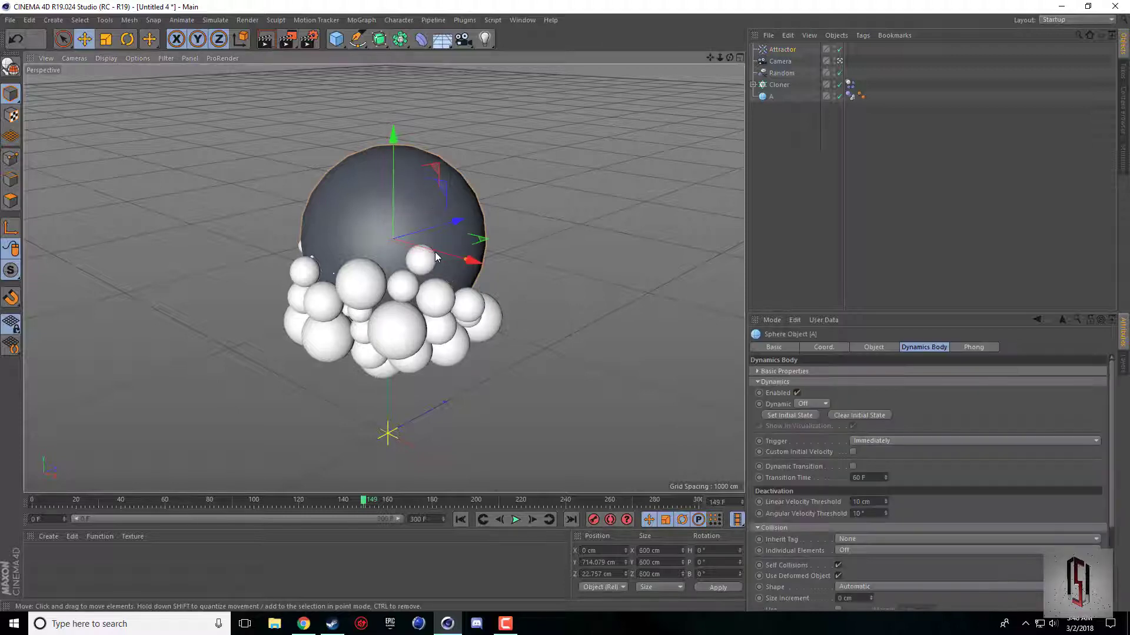
# Step: Restart the simulation briefly, then make the attractor a child of the large sphere A and select the sphere
pyautogui.click(535, 137)
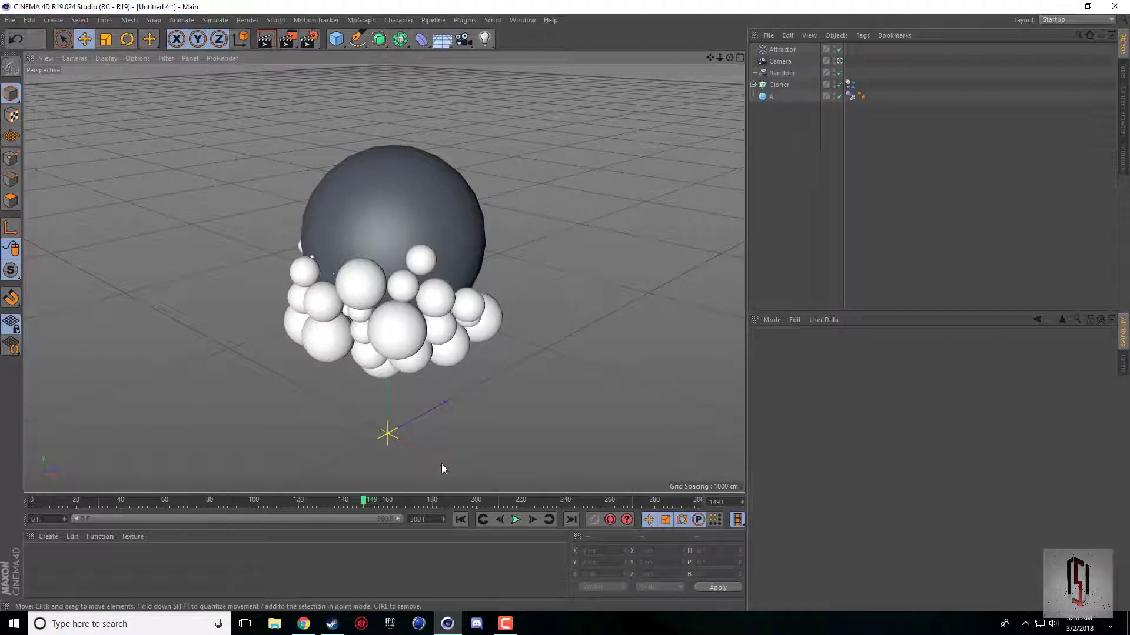
pyautogui.click(461, 519)
pyautogui.click(515, 520)
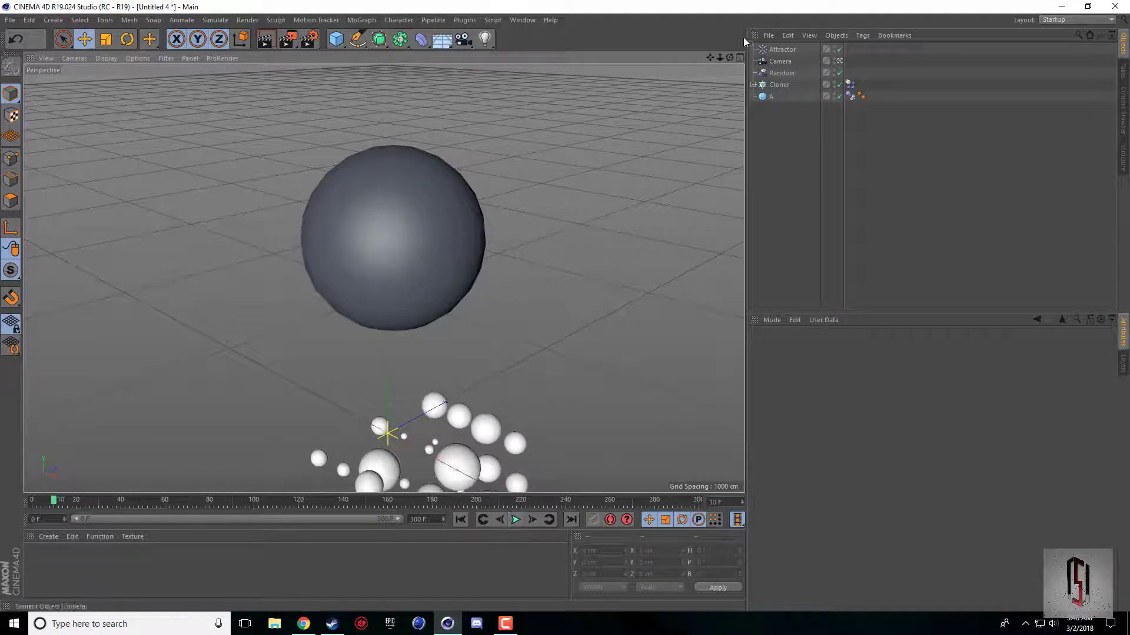
pyautogui.click(782, 50)
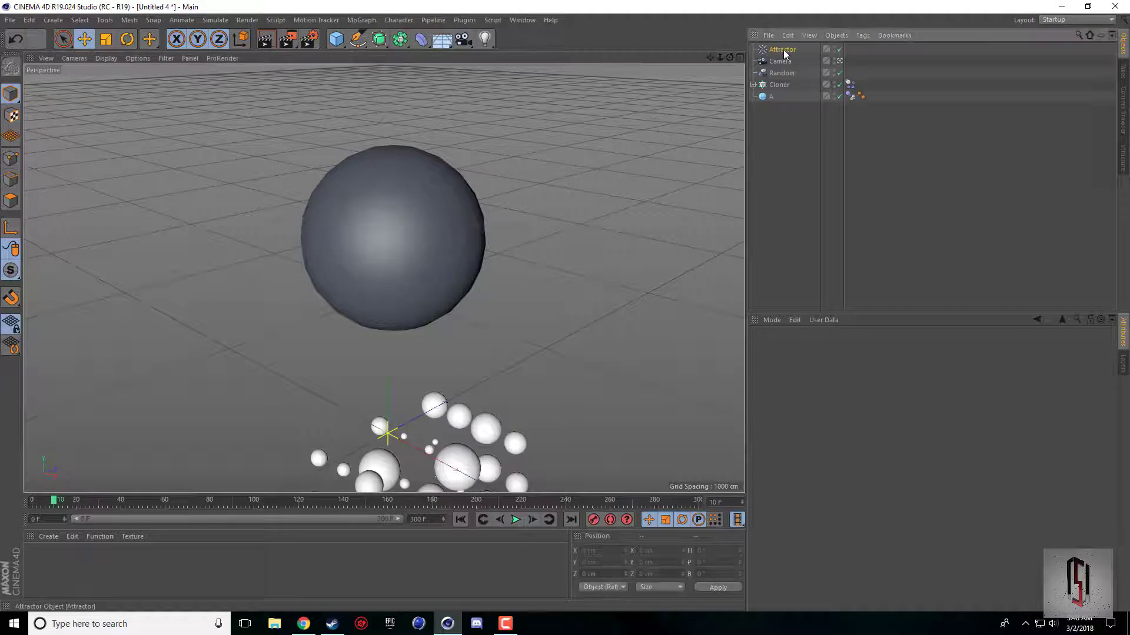
pyautogui.moveTo(767, 98); pyautogui.dragTo(768, 95)
pyautogui.click(771, 85)
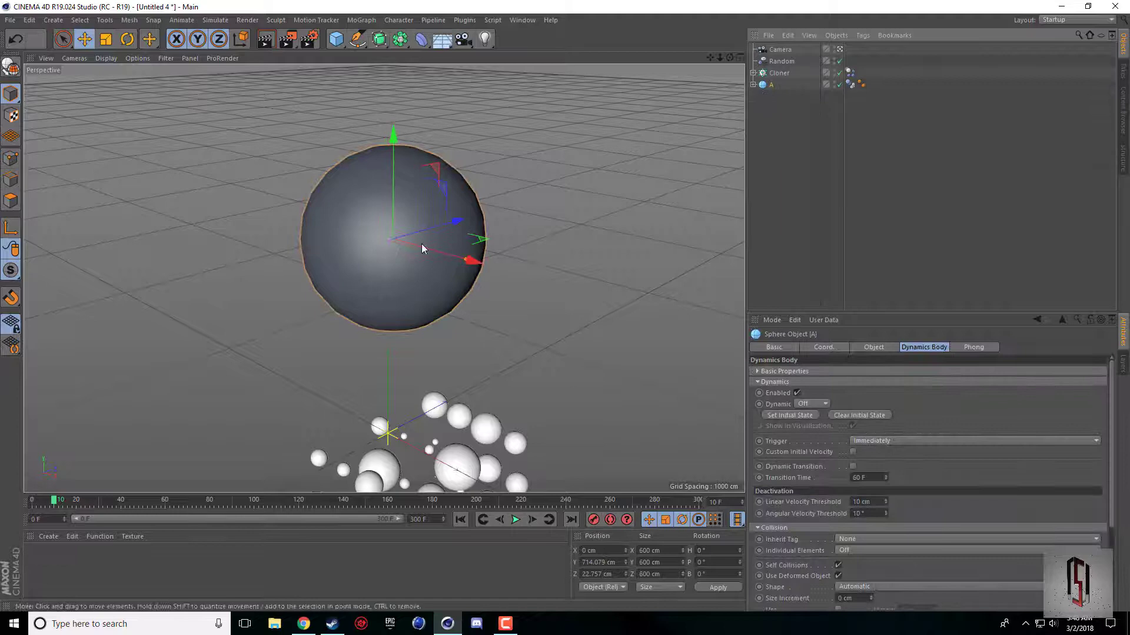
# Step: Move the large sphere during playback to about X -49, Y 734, Z 53 cm, and replay the simulation up to frame 95
pyautogui.press('F8')
pyautogui.moveTo(421, 243); pyautogui.dragTo(528, 227)
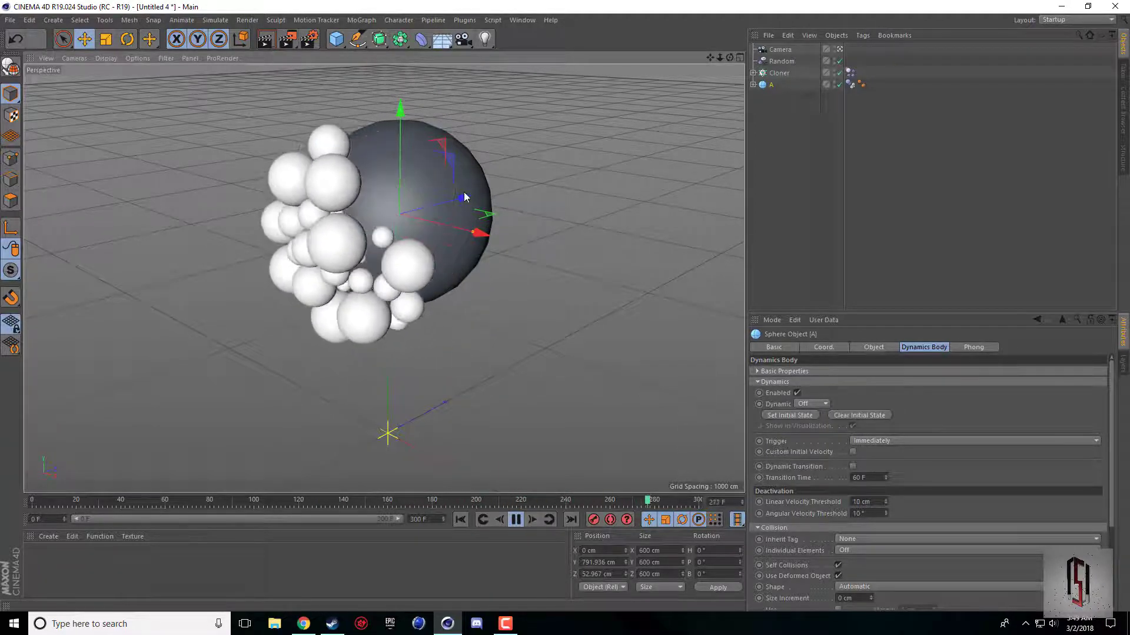
pyautogui.moveTo(465, 197); pyautogui.dragTo(422, 203)
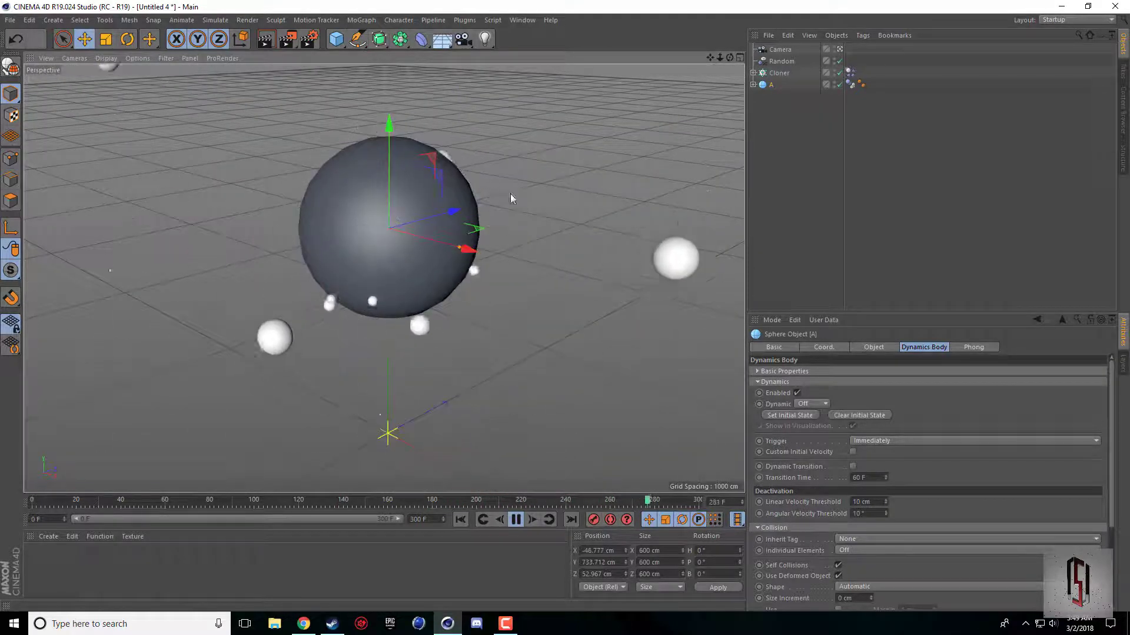
pyautogui.click(515, 520)
pyautogui.click(515, 520)
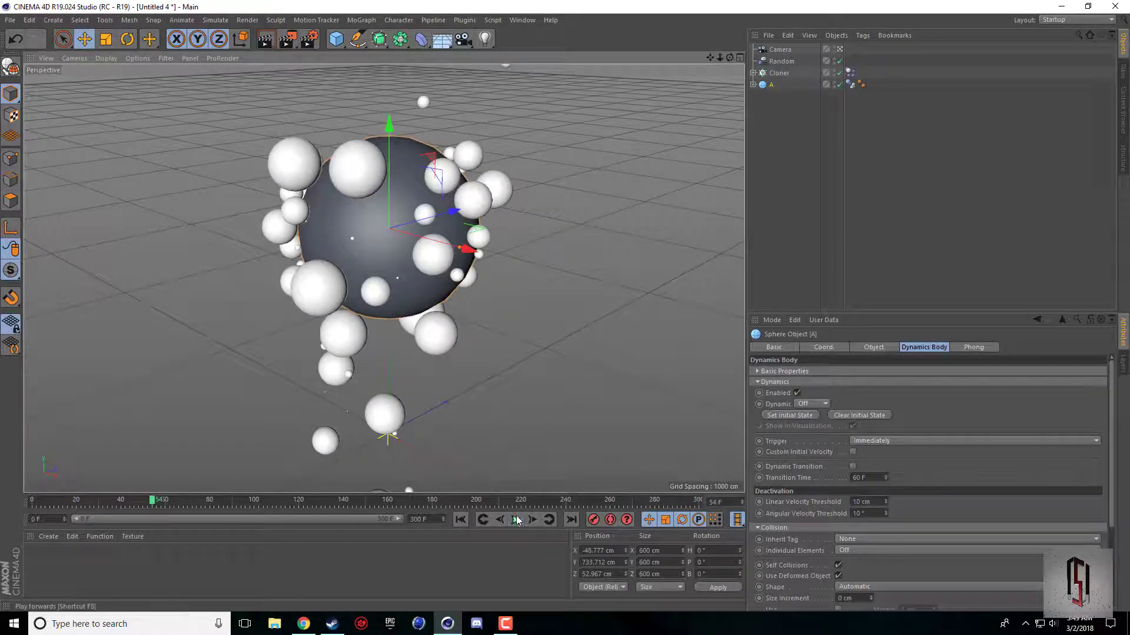
pyautogui.click(516, 520)
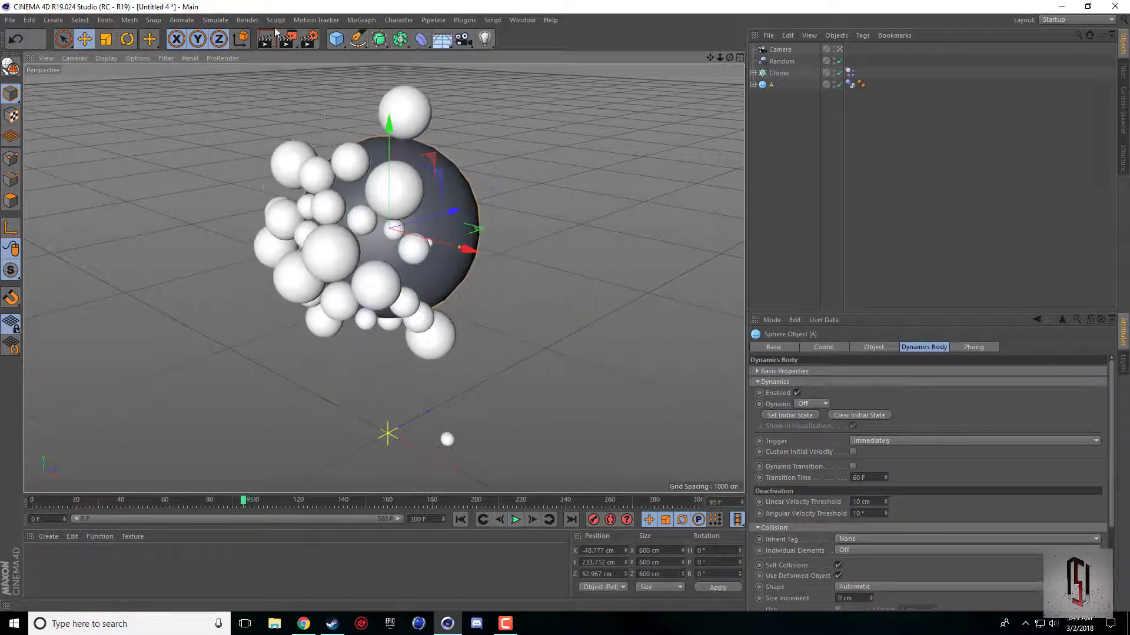
# Step: Preview the render of the sphere cluster and add a Physical Sky to the scene
pyautogui.hotkey('ctrl', 'r')
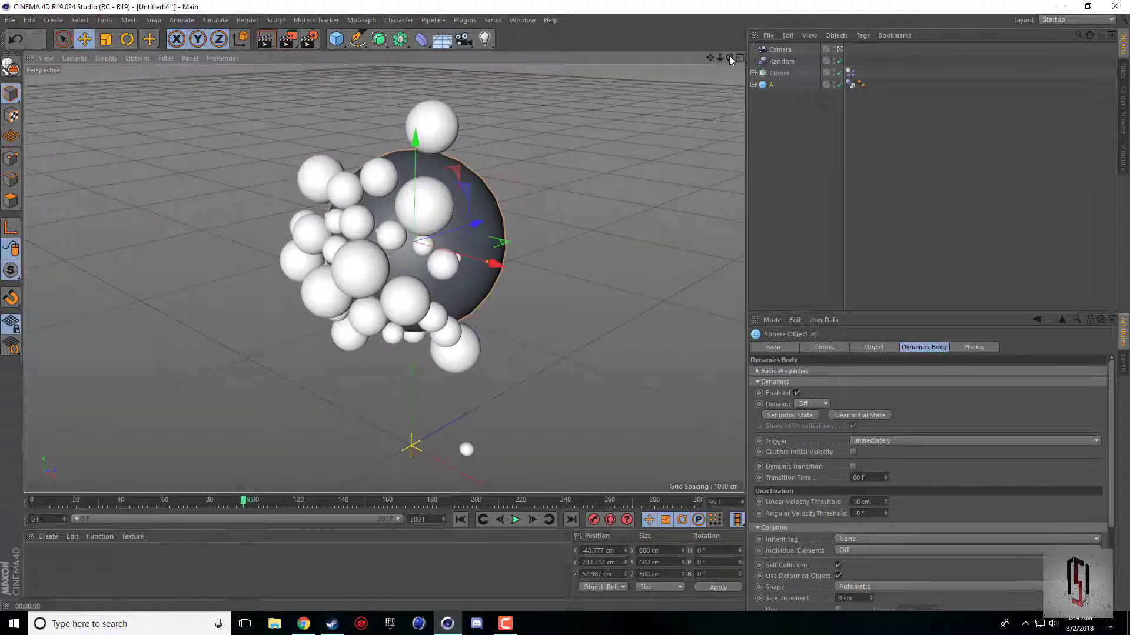
pyautogui.moveTo(729, 57); pyautogui.dragTo(655, 221)
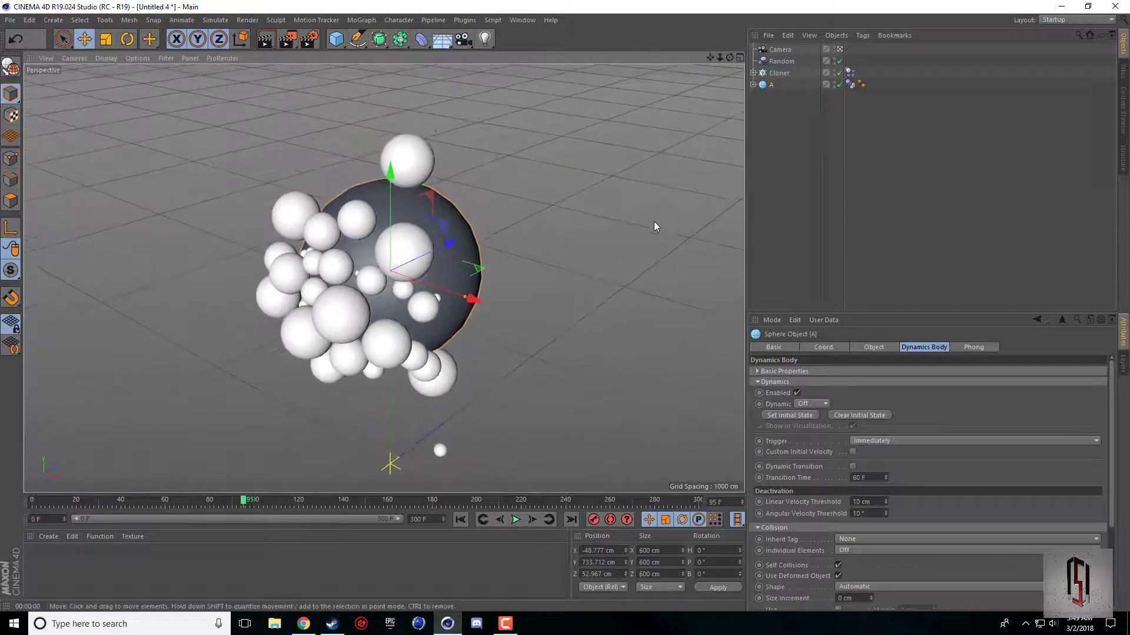
pyautogui.moveTo(709, 57); pyautogui.dragTo(721, 56)
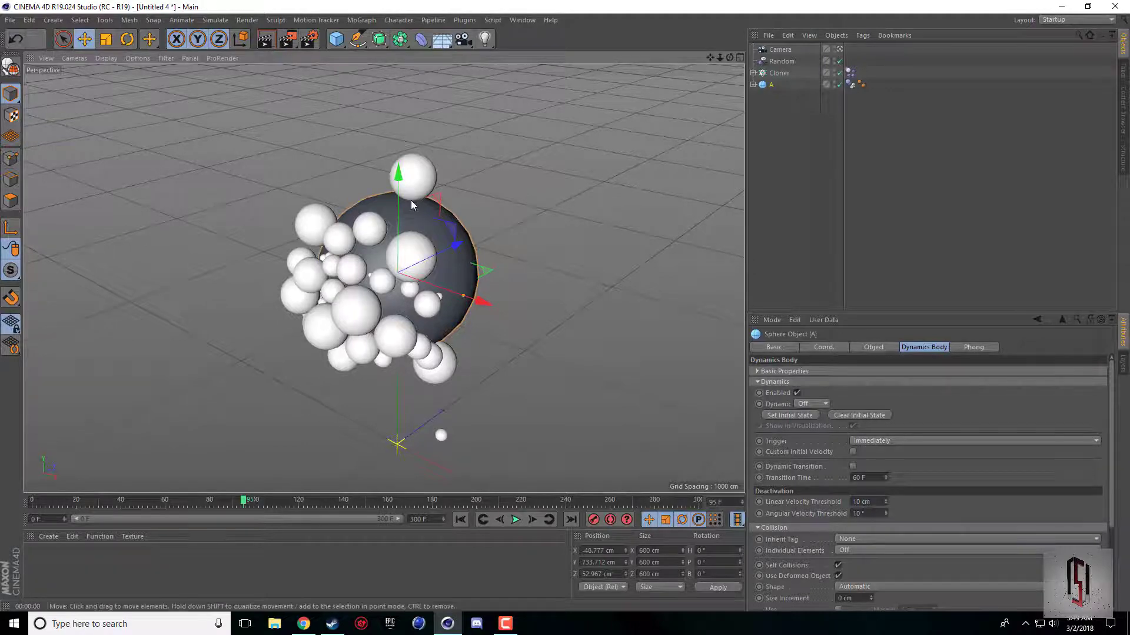
pyautogui.click(437, 44)
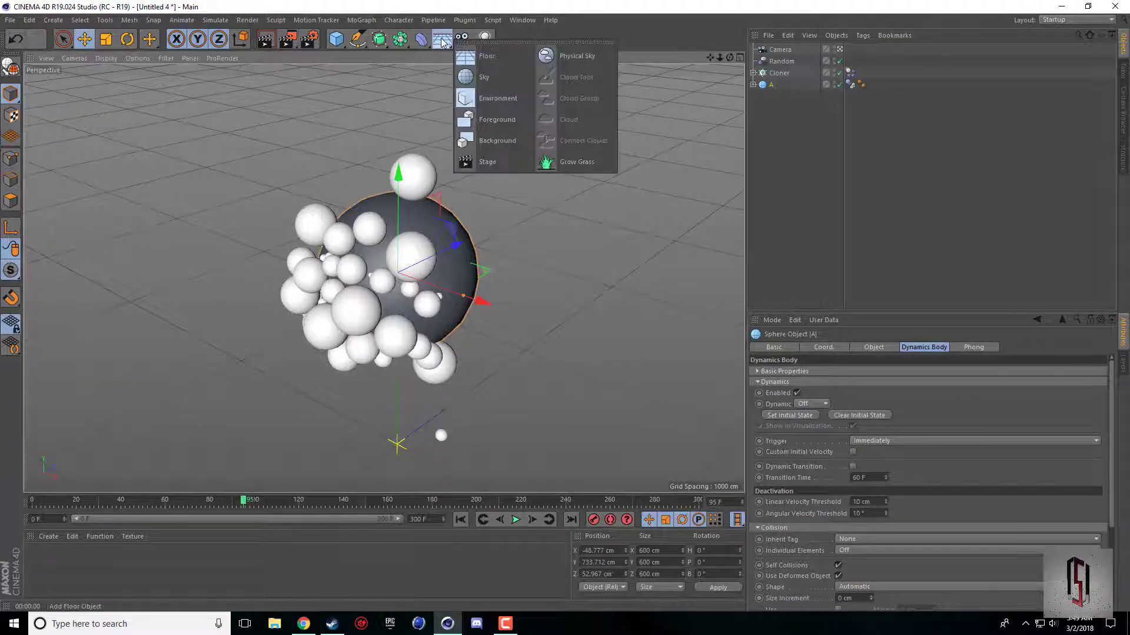
pyautogui.click(567, 55)
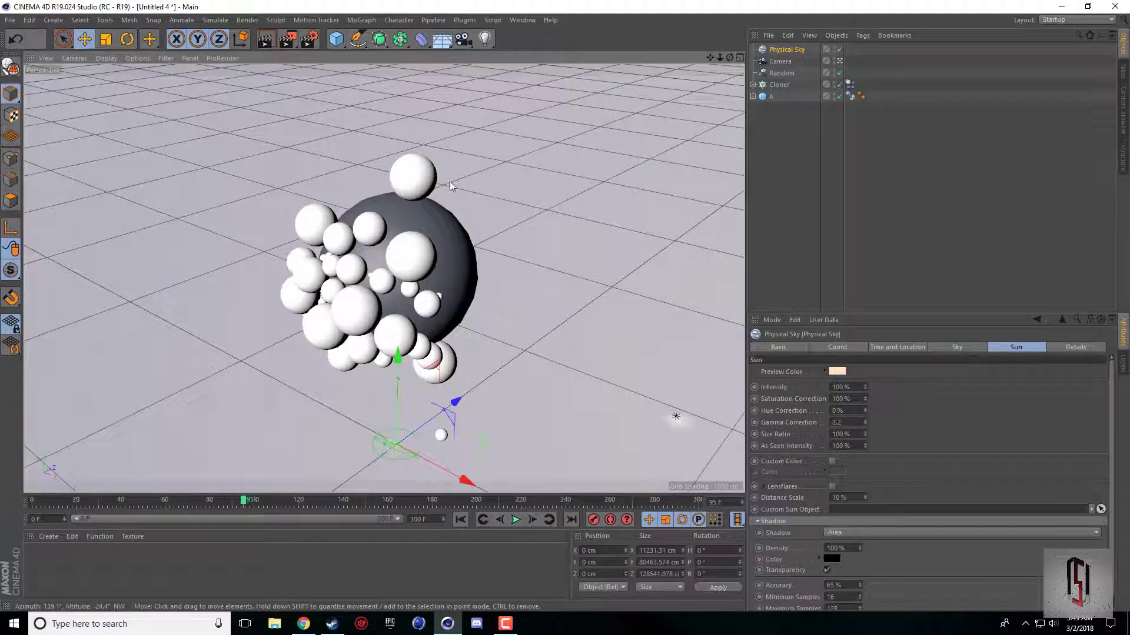
# Step: In the render settings, choose Geometry anti-aliasing and add the Ambient Occlusion and Global Illumination effects
pyautogui.click(308, 38)
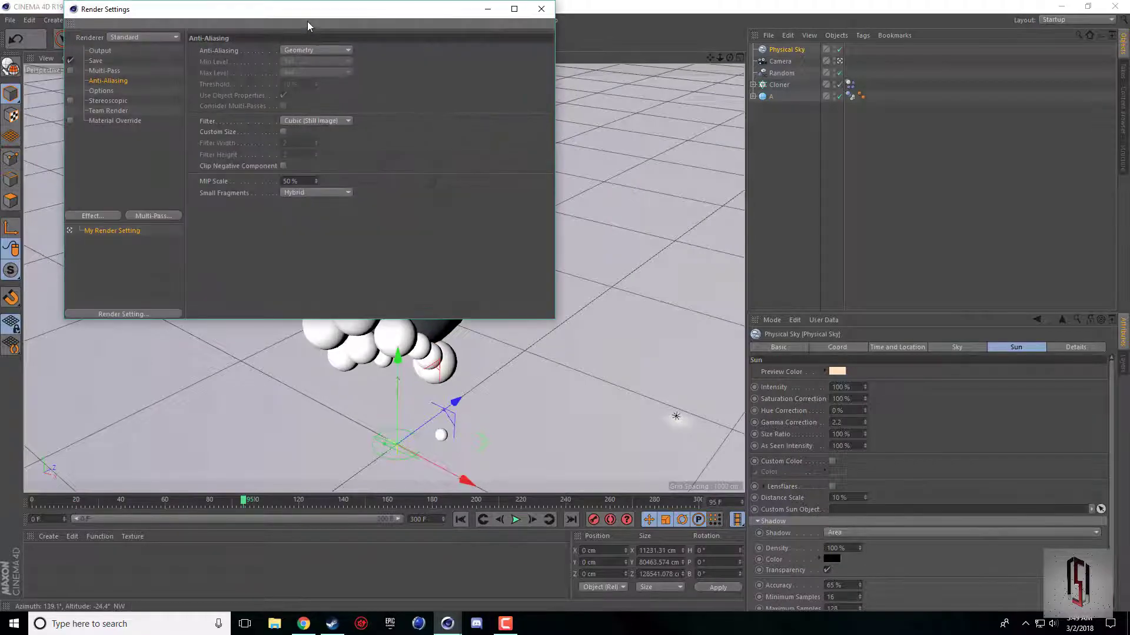
pyautogui.moveTo(309, 12); pyautogui.dragTo(414, 91)
pyautogui.click(419, 127)
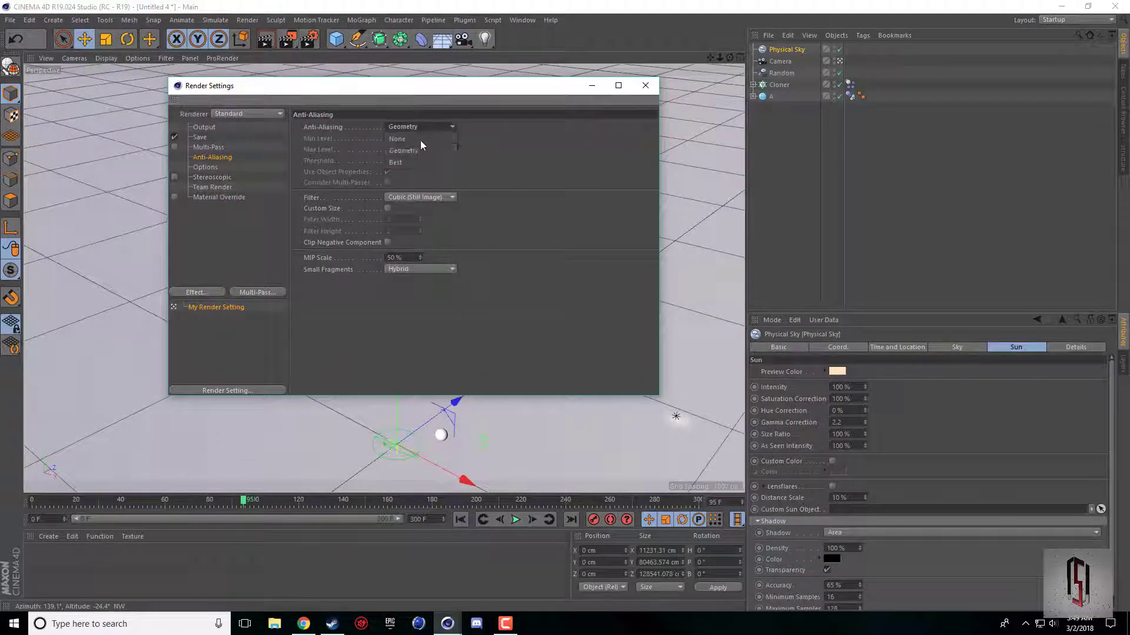
pyautogui.click(423, 149)
pyautogui.rightClick(224, 225)
pyautogui.click(252, 302)
pyautogui.rightClick(239, 244)
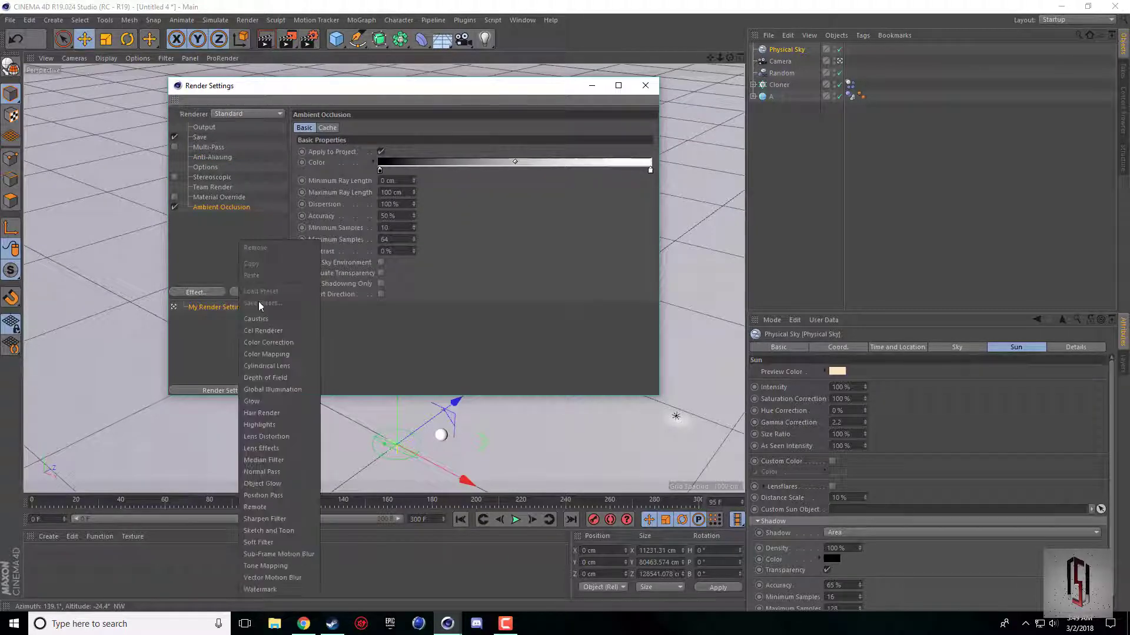
pyautogui.click(277, 391)
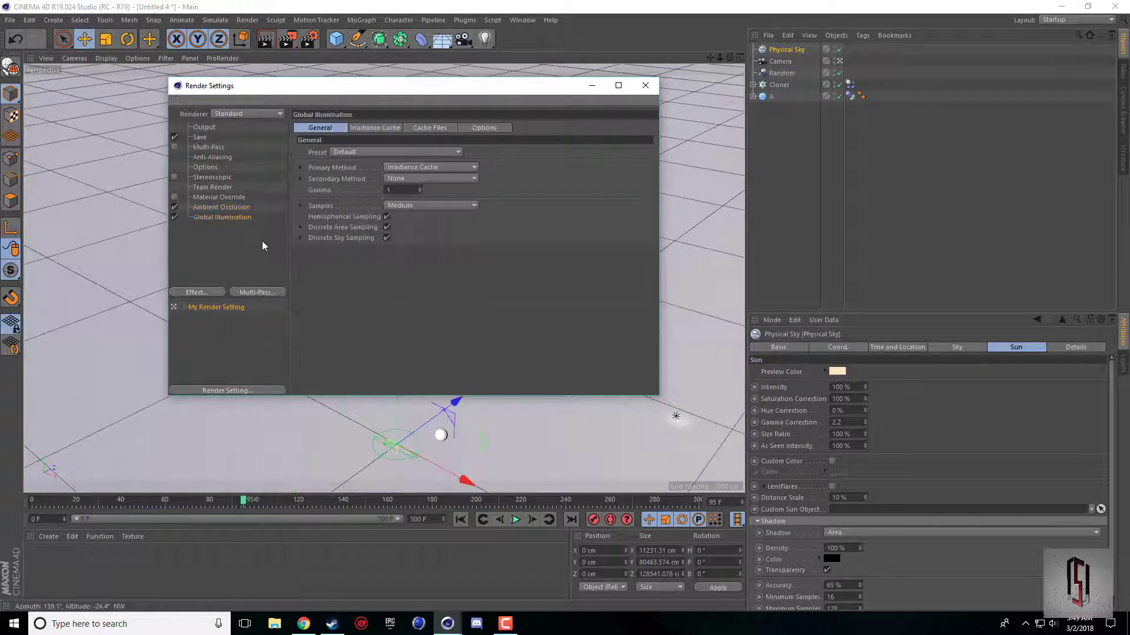
pyautogui.click(645, 86)
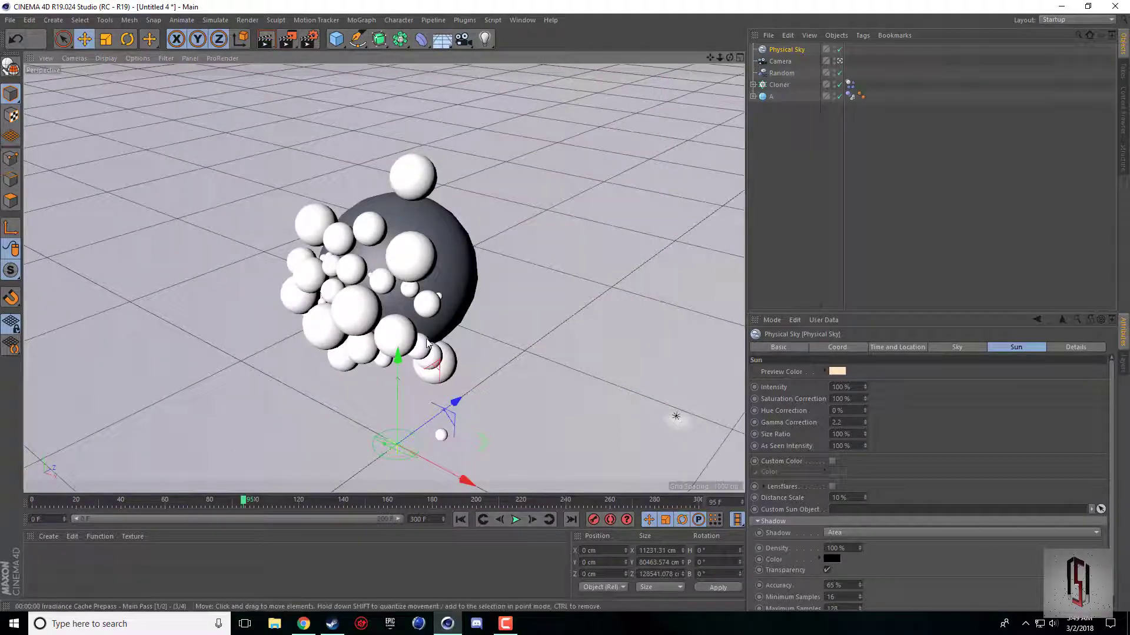
# Step: Preview the viewport render and create two new materials
pyautogui.hotkey('ctrl', 'r')
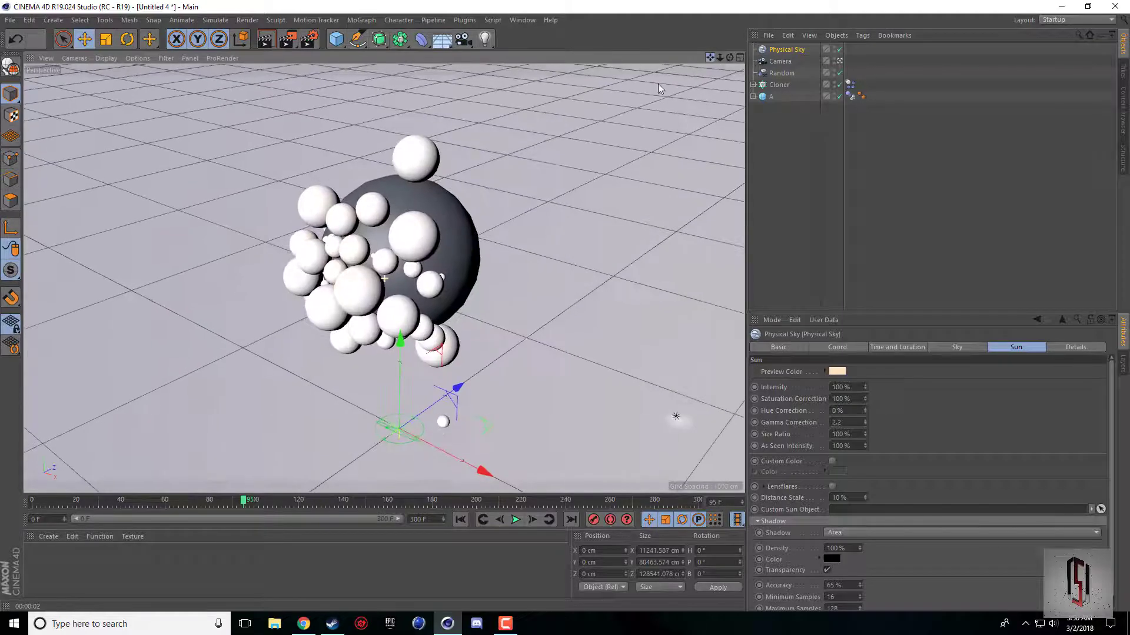
pyautogui.doubleClick(65, 548)
pyautogui.doubleClick(73, 554)
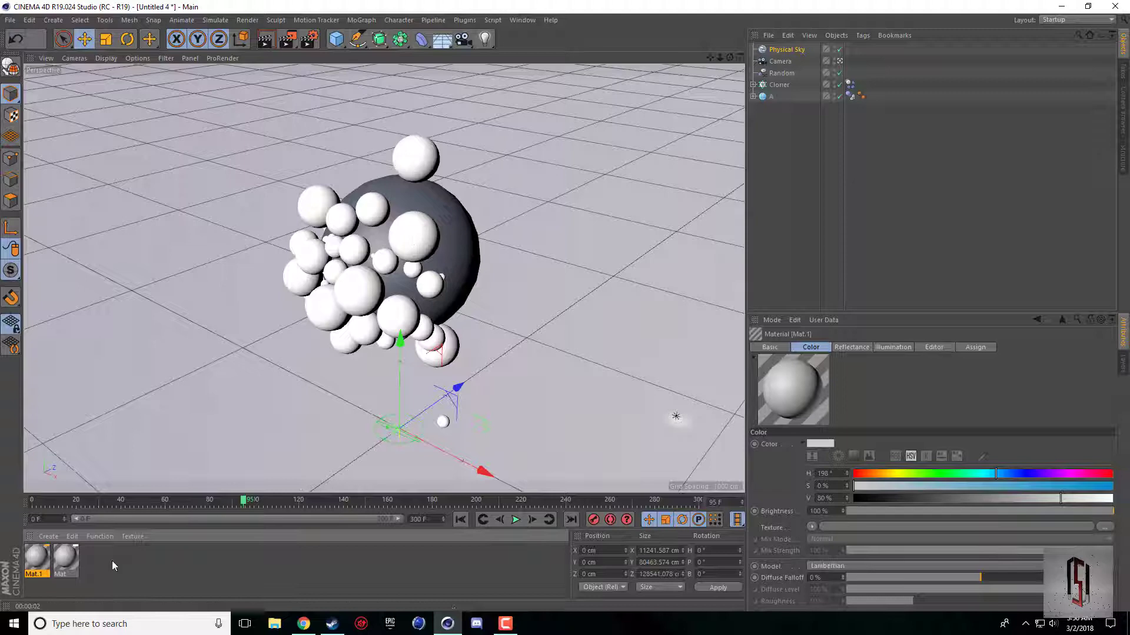
# Step: Make Mat.1 pure white with reflectance turned off and apply it to the large sphere A
pyautogui.doubleClick(36, 559)
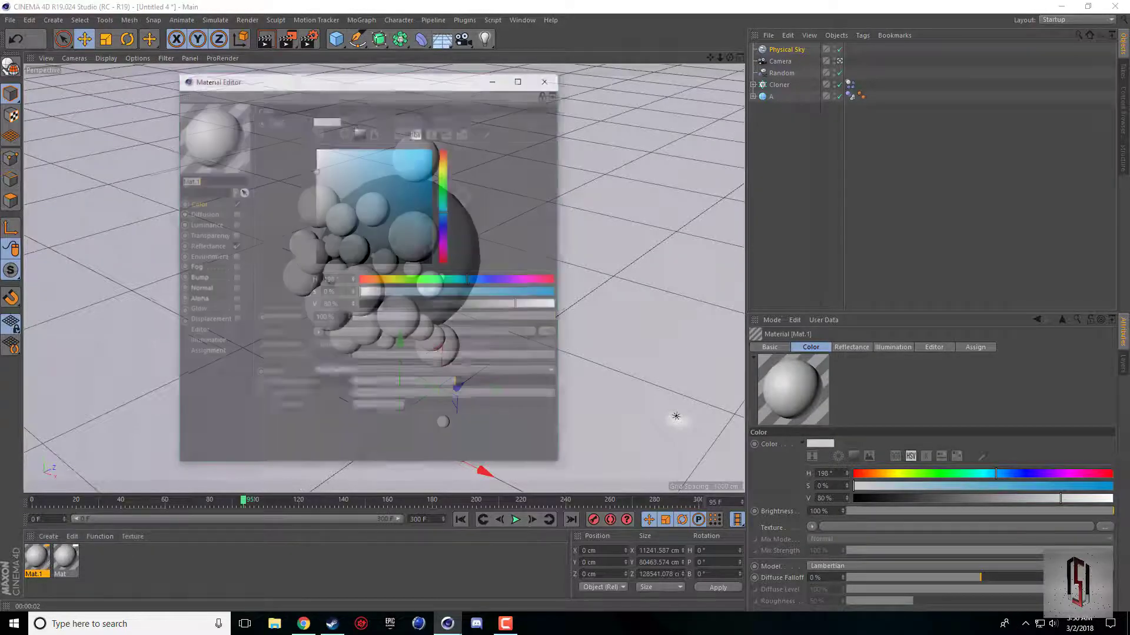
pyautogui.click(317, 149)
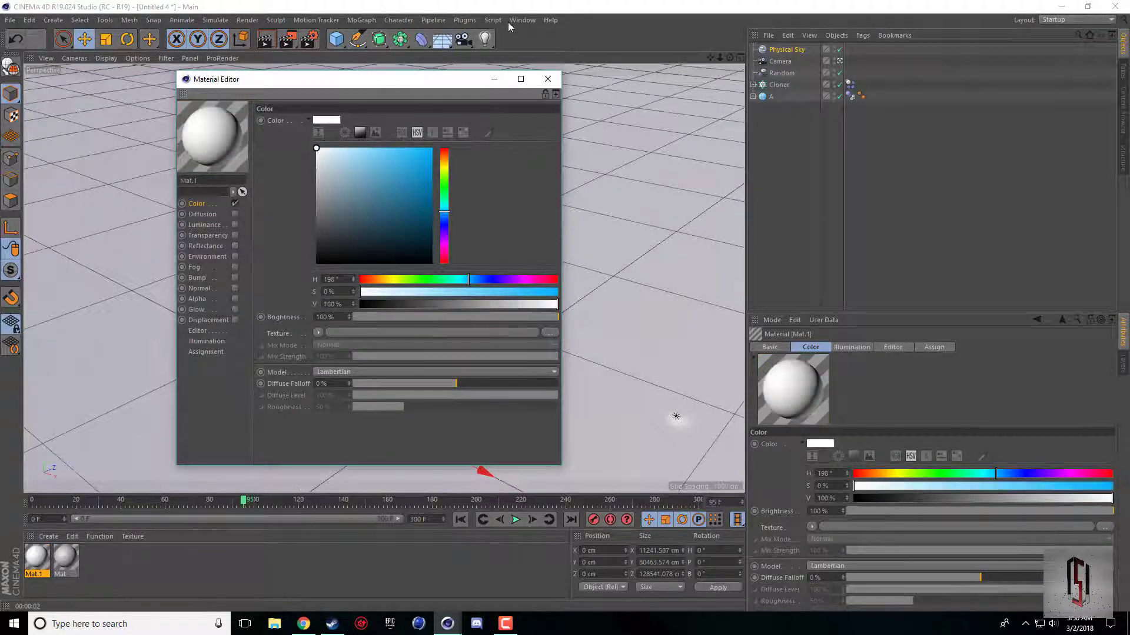
pyautogui.click(546, 80)
pyautogui.moveTo(52, 550); pyautogui.dragTo(485, 290)
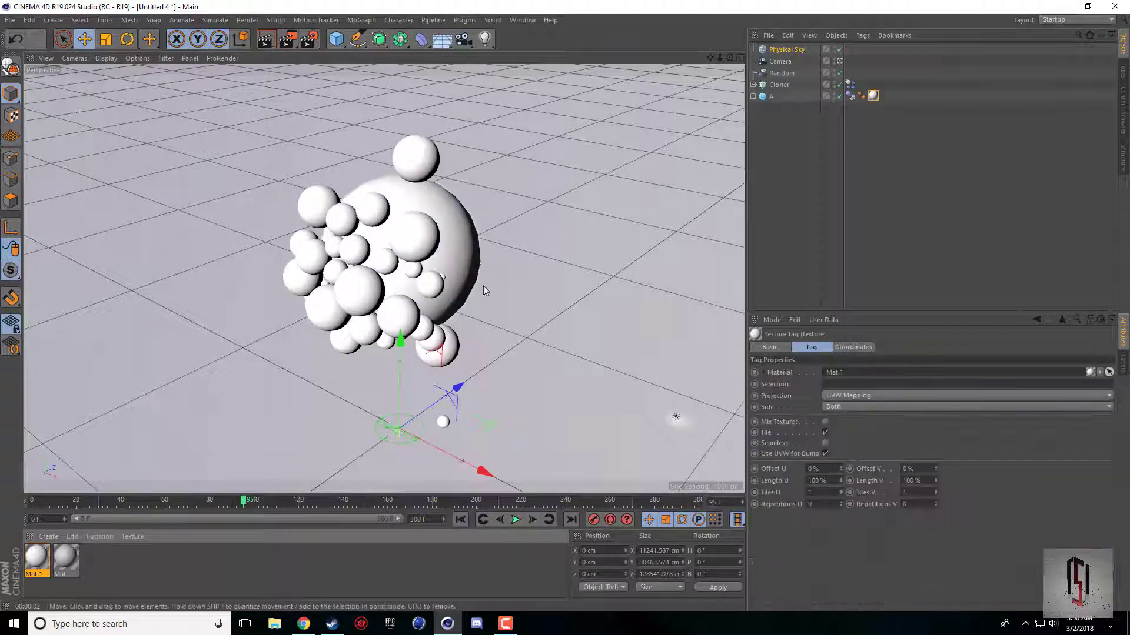
# Step: Set the color of the material Mat to green, about H 125°, S 88%, V 72%
pyautogui.doubleClick(70, 554)
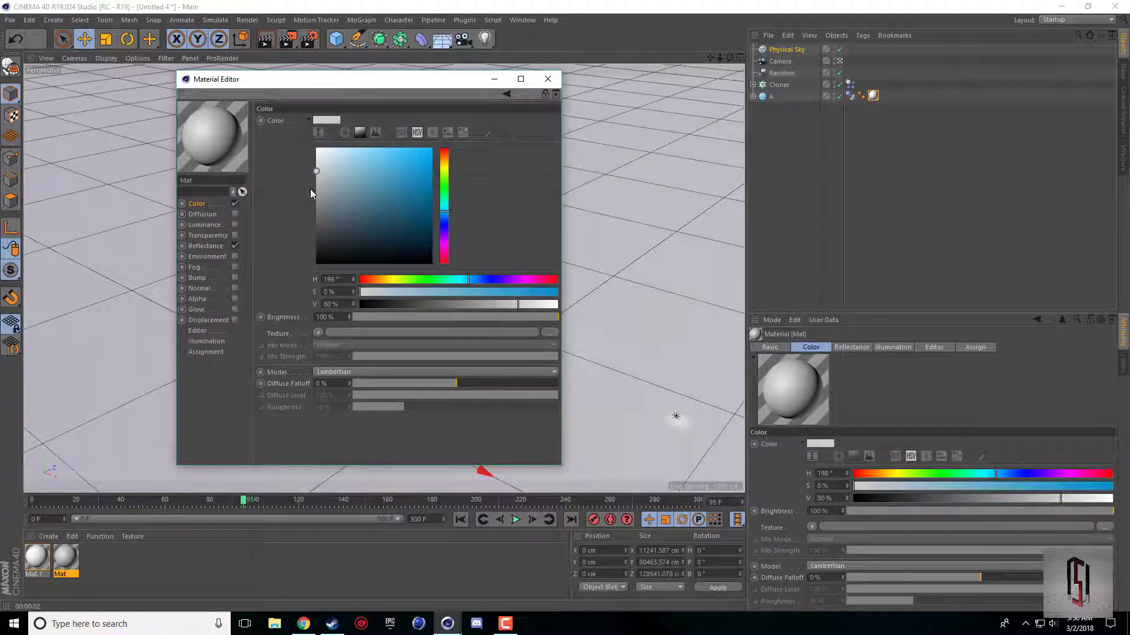
pyautogui.moveTo(443, 189); pyautogui.dragTo(461, 263)
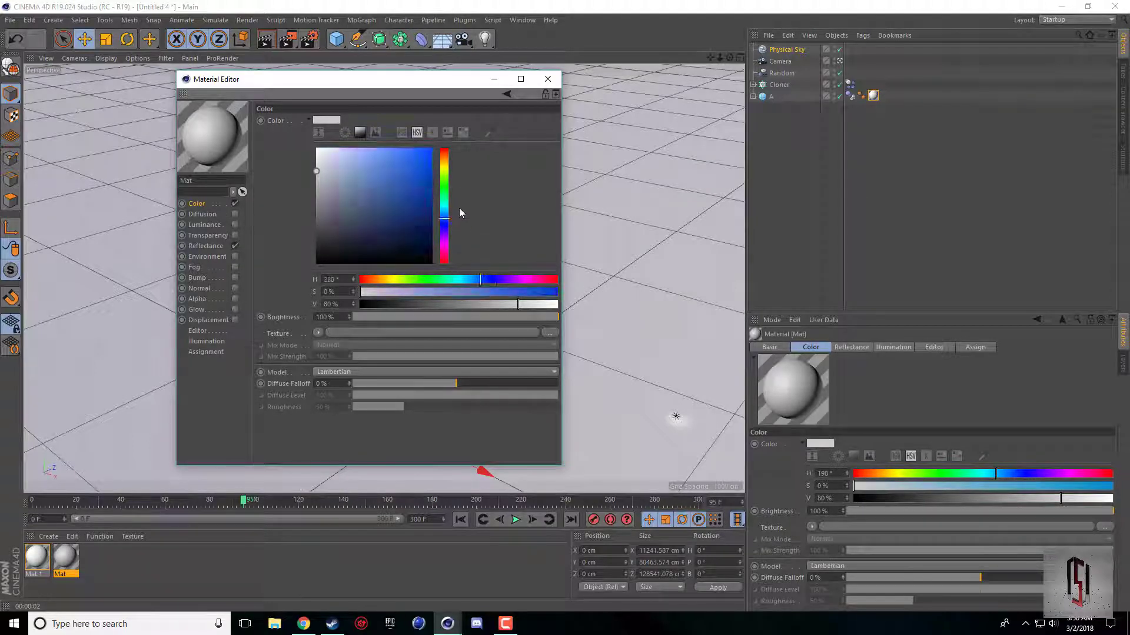
pyautogui.moveTo(461, 213); pyautogui.dragTo(459, 188)
pyautogui.moveTo(388, 174)
pyautogui.mouseDown()
pyautogui.moveTo(402, 167)
pyautogui.moveTo(418, 183)
pyautogui.mouseUp()
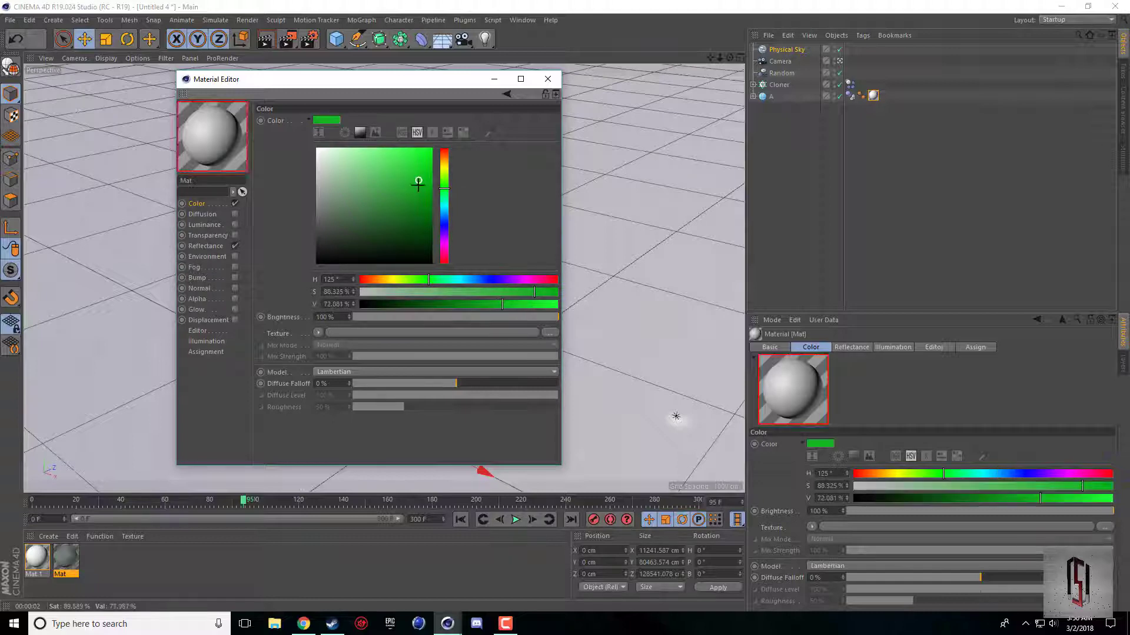
# Step: Replace Mat's default specular layer with a Beckmann reflectance layer using Additive attenuation
pyautogui.click(204, 246)
pyautogui.click(308, 144)
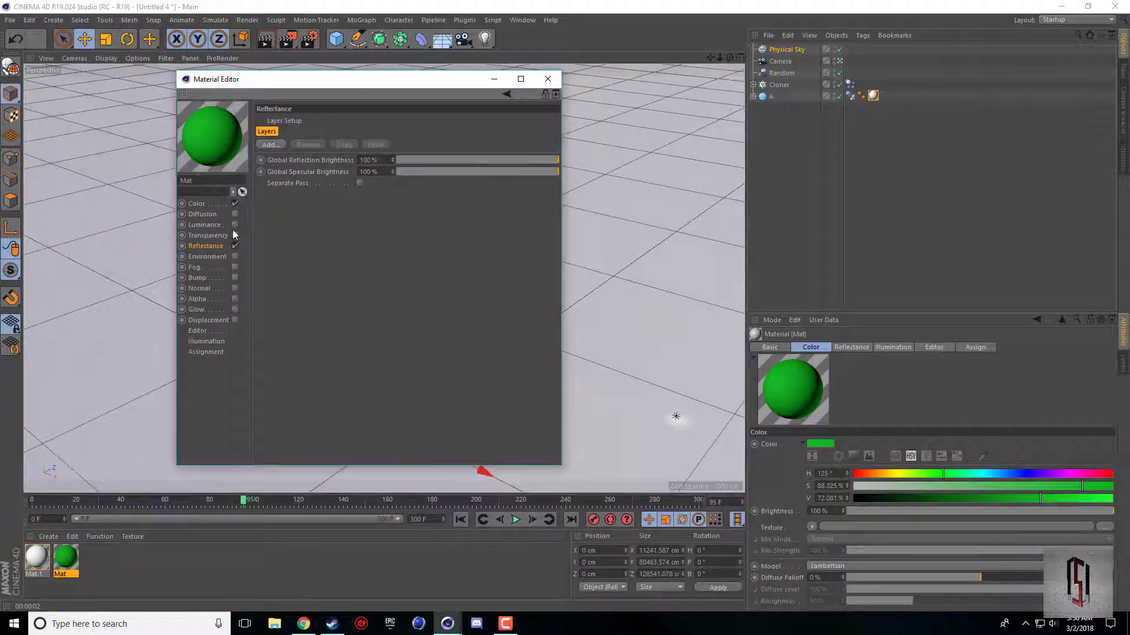
pyautogui.click(276, 147)
pyautogui.click(312, 144)
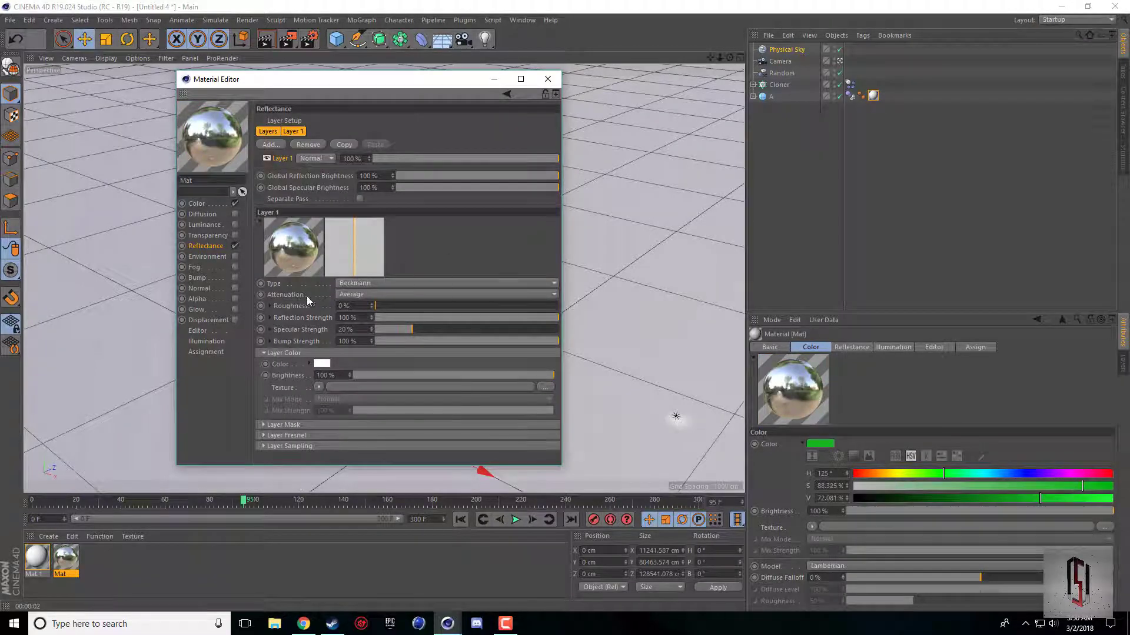
pyautogui.click(365, 295)
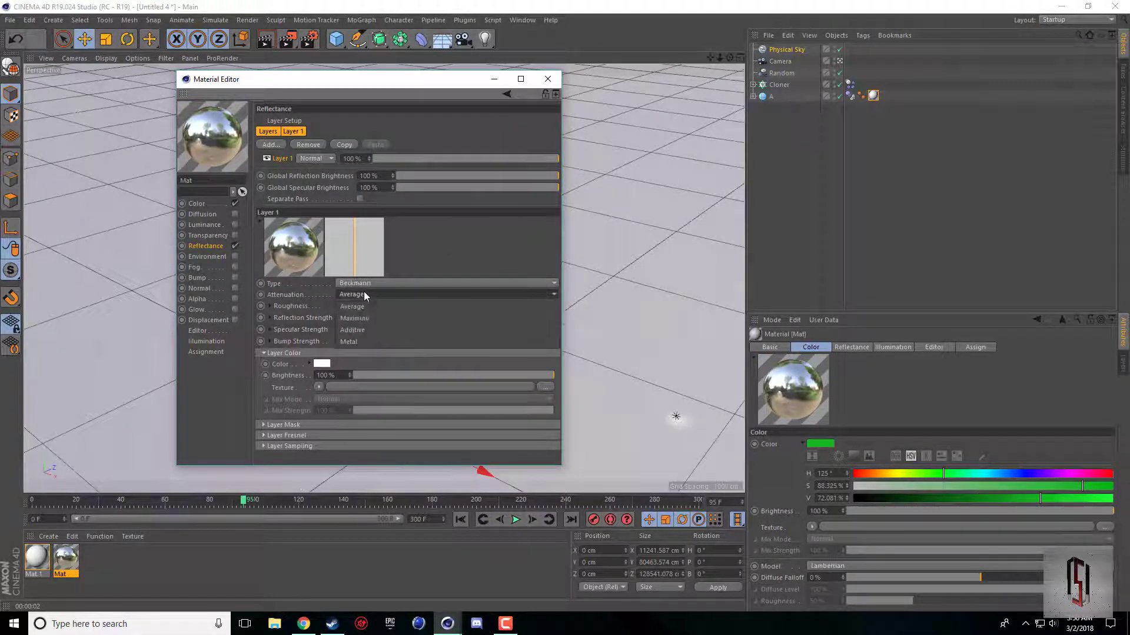
pyautogui.click(362, 325)
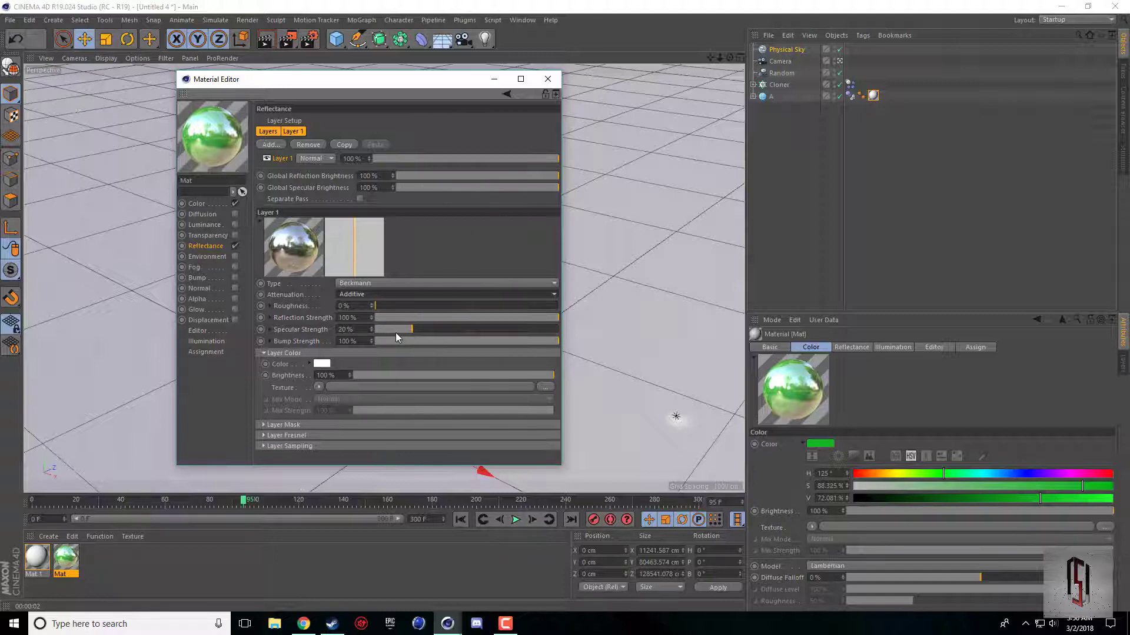
# Step: Set Mat's reflectance layer to 0% specular strength, 40% reflection strength and about 11% roughness, and close the material editor
pyautogui.moveTo(385, 332); pyautogui.dragTo(369, 330)
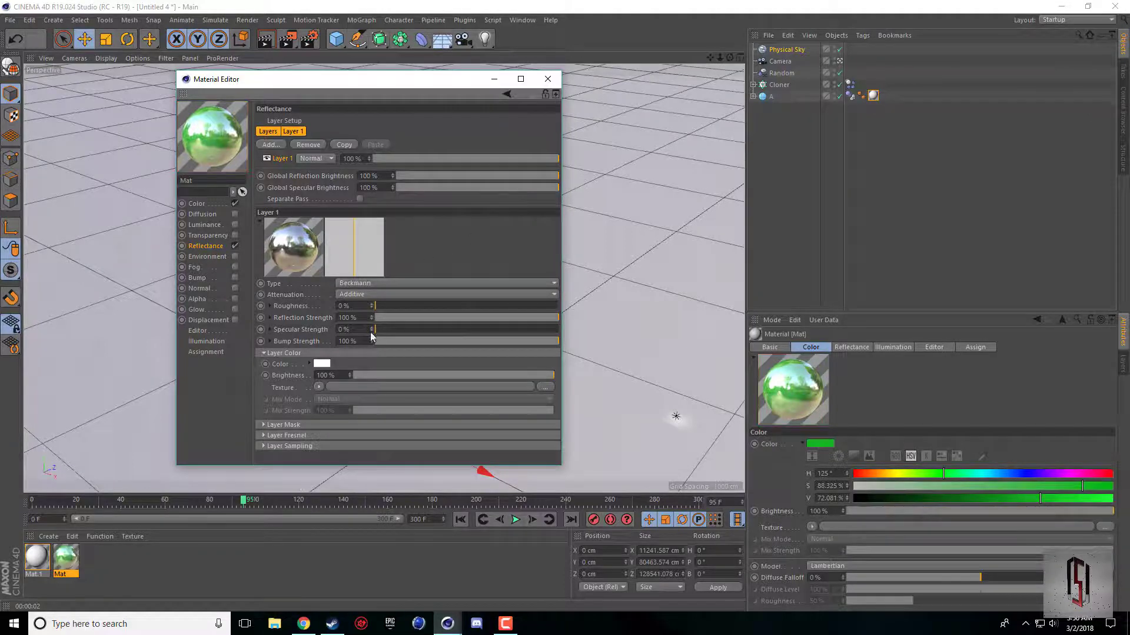
pyautogui.click(466, 318)
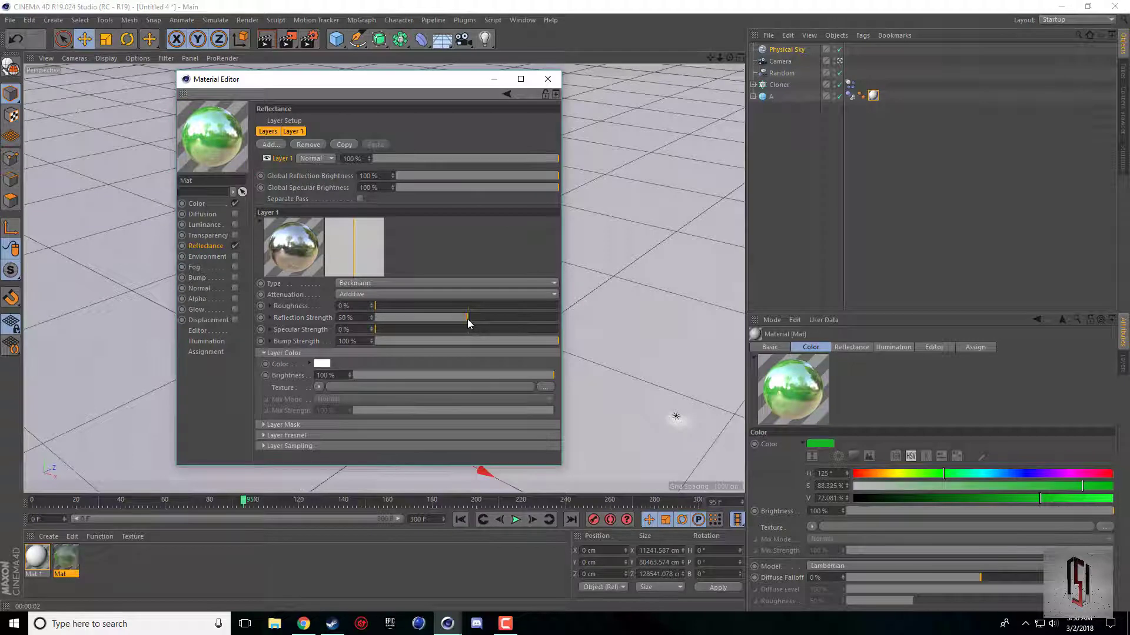
pyautogui.moveTo(468, 316); pyautogui.dragTo(457, 318)
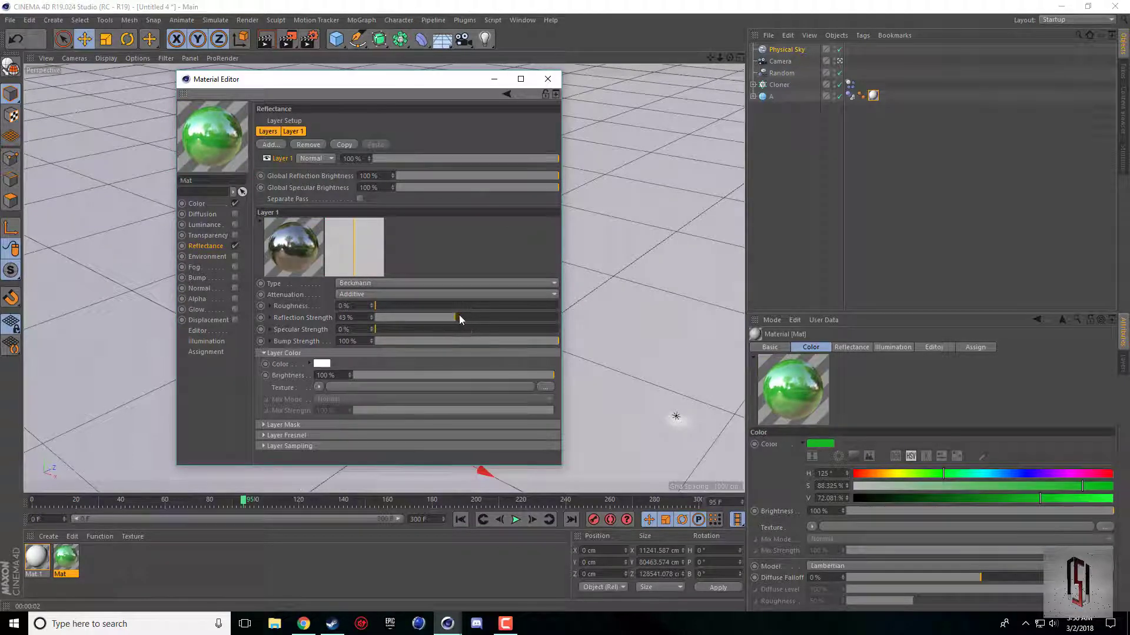
pyautogui.click(394, 304)
pyautogui.click(401, 305)
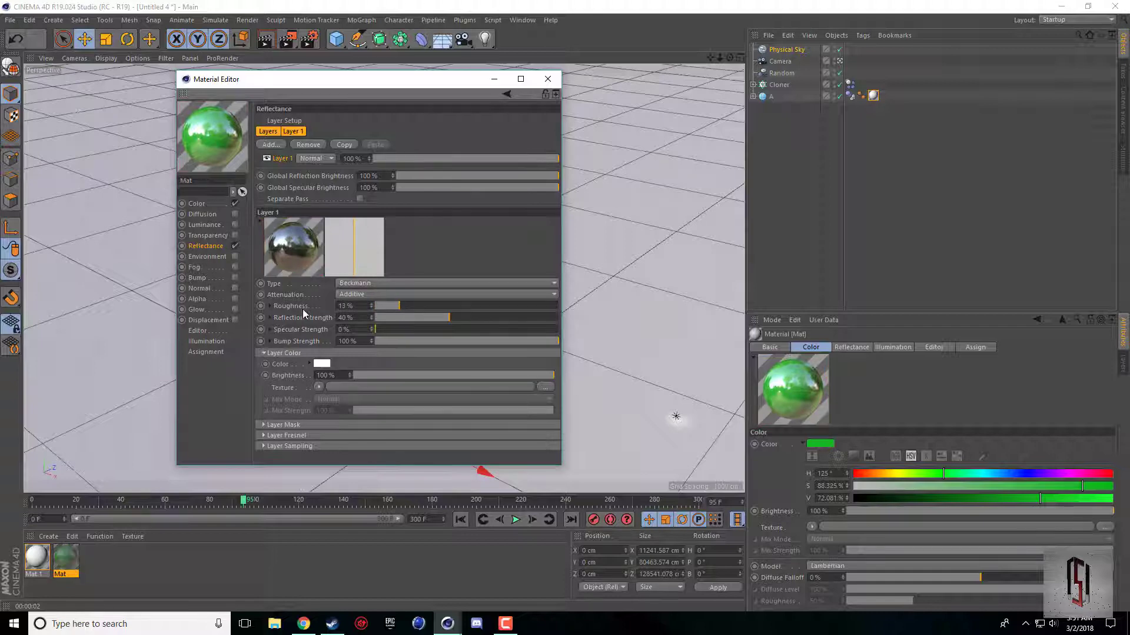
pyautogui.click(397, 306)
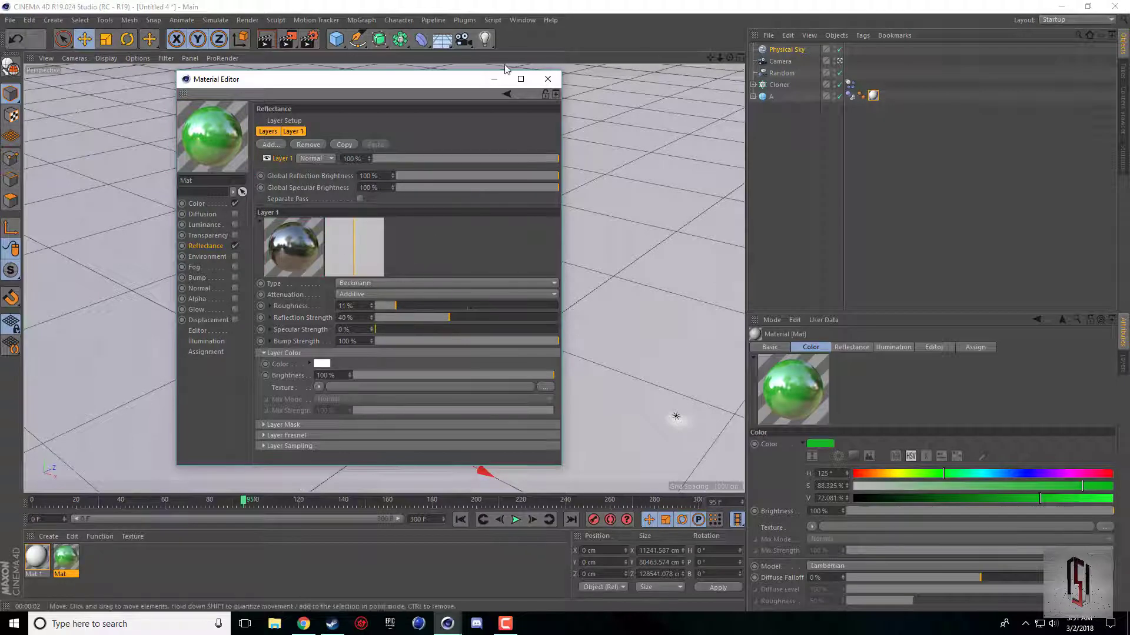
pyautogui.click(520, 79)
pyautogui.click(1088, 6)
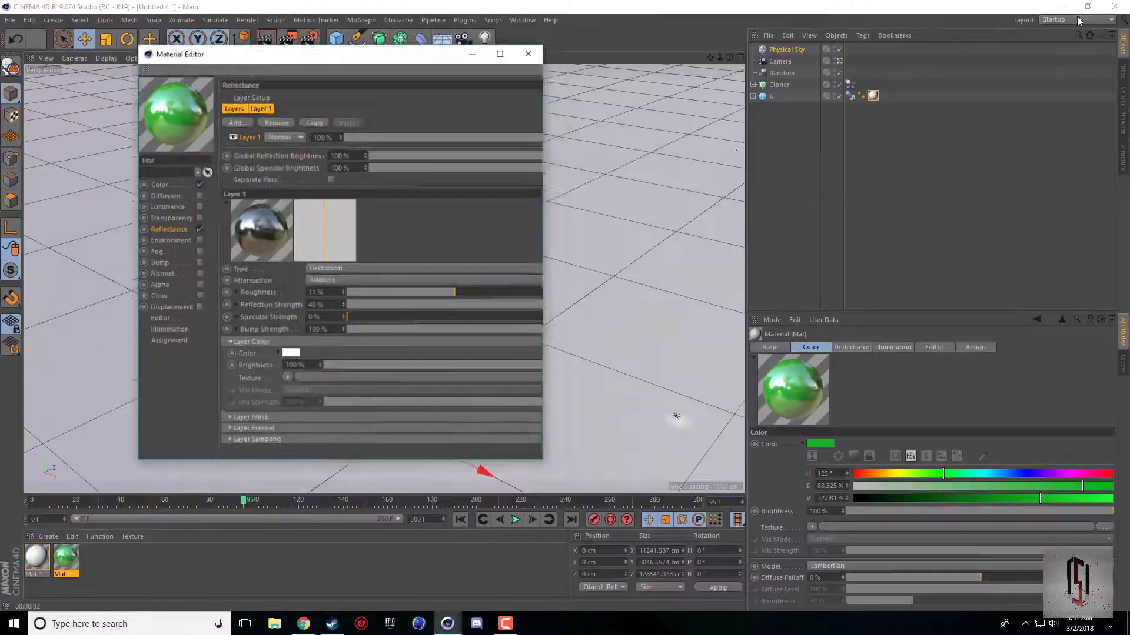
pyautogui.click(547, 78)
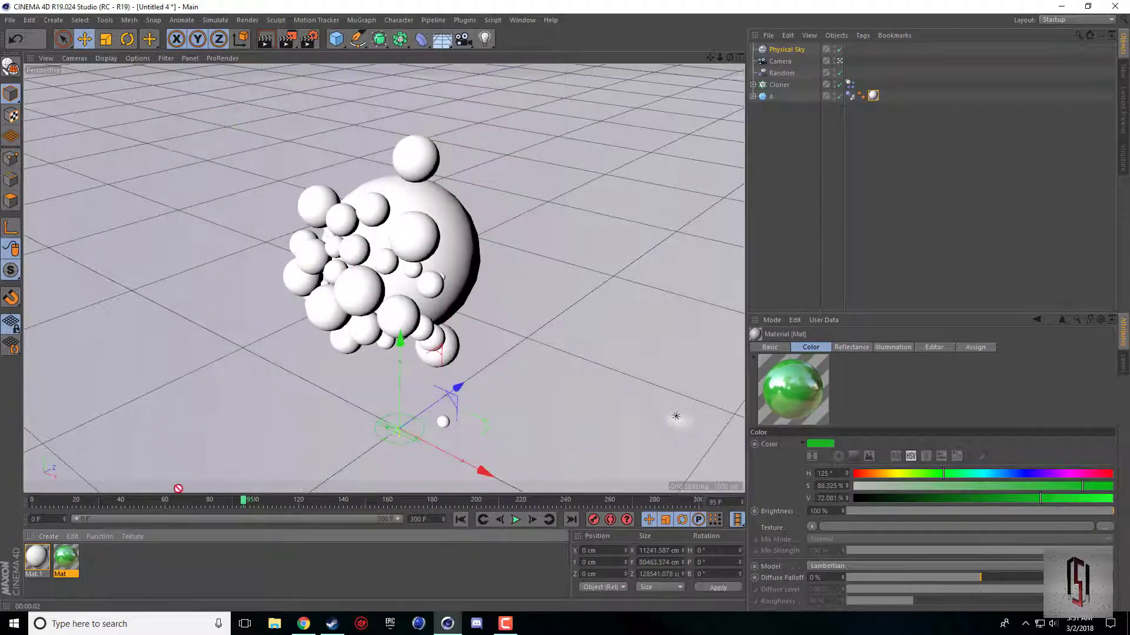
# Step: Apply the green material Mat to the Cloner and preview the render
pyautogui.moveTo(802, 73); pyautogui.dragTo(789, 85)
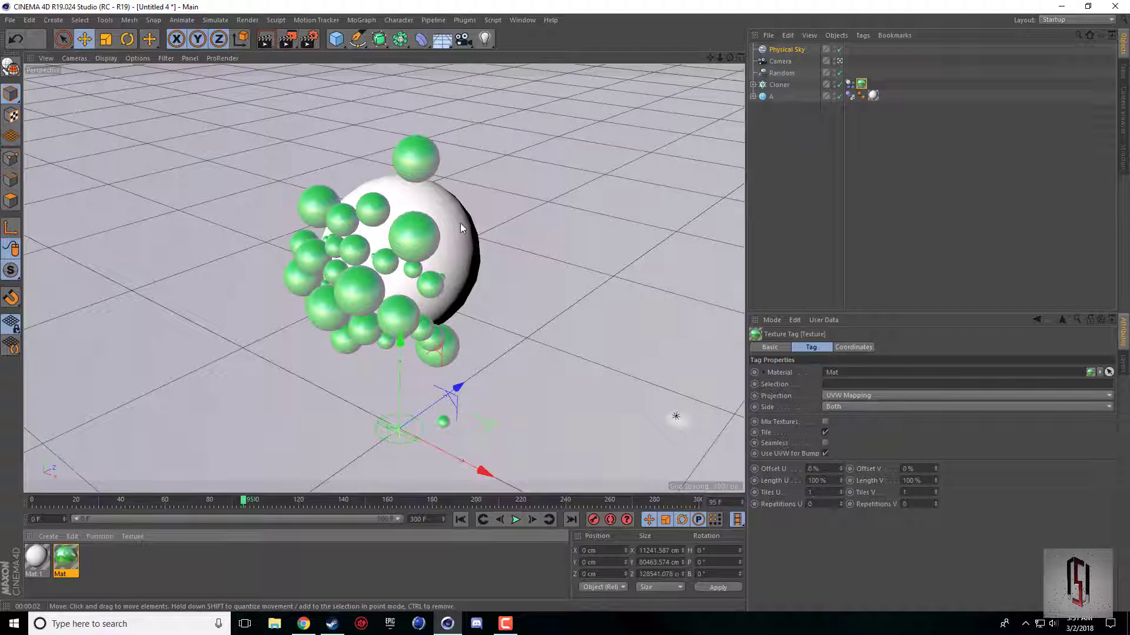
pyautogui.click(264, 42)
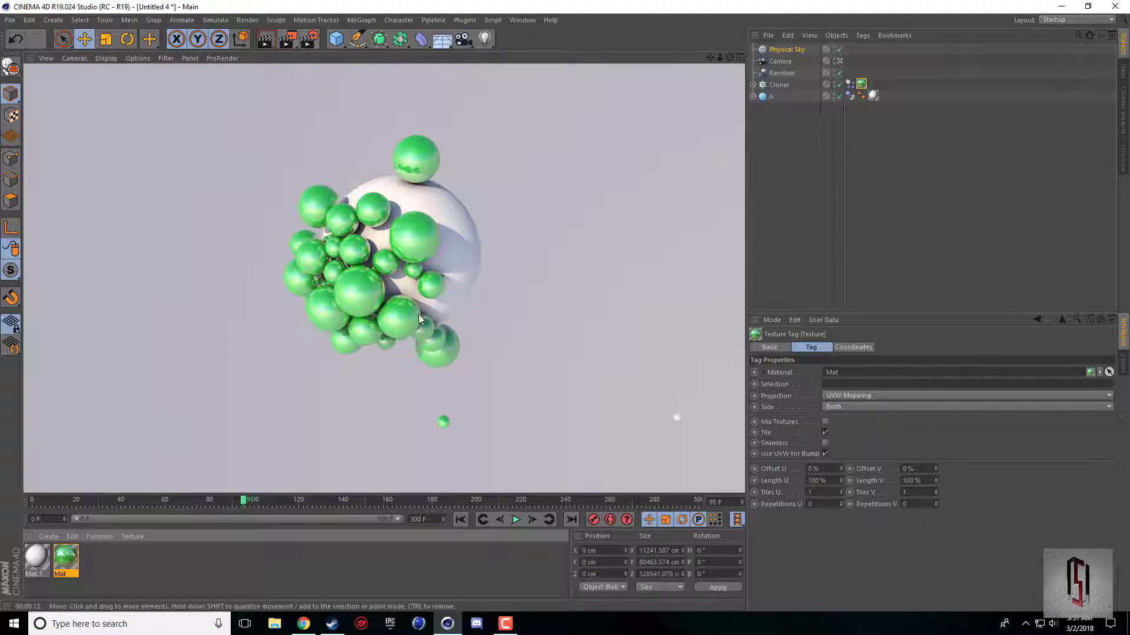
# Step: Review the Global Illumination and Ambient Occlusion render settings and set the ray threshold in the render options to 3%
pyautogui.click(310, 39)
pyautogui.moveTo(348, 90); pyautogui.dragTo(312, 88)
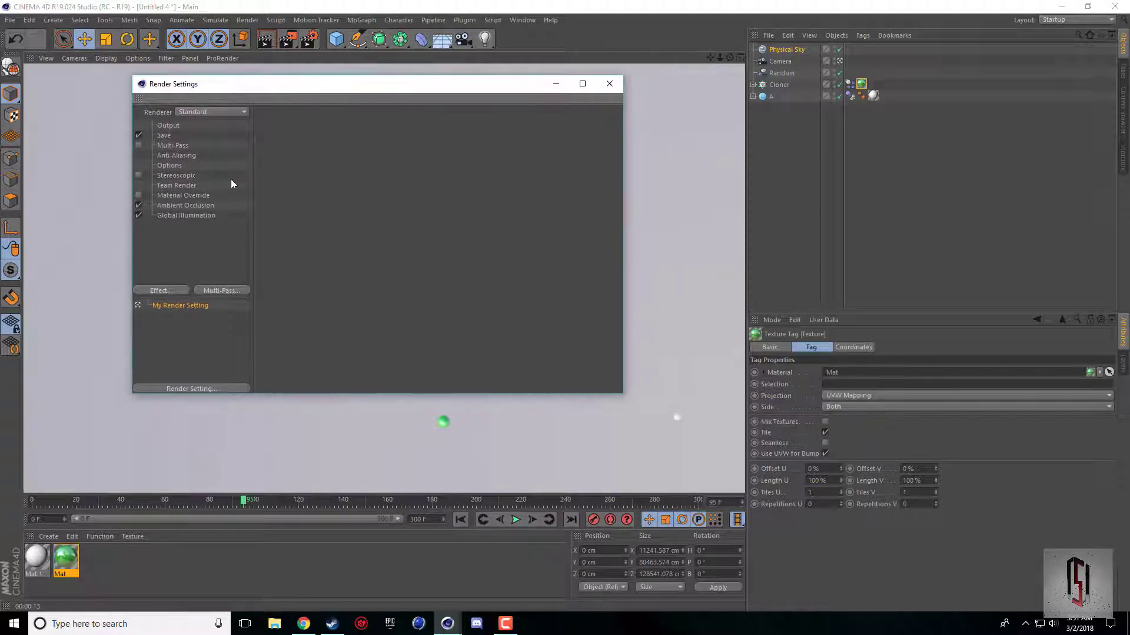
pyautogui.click(199, 215)
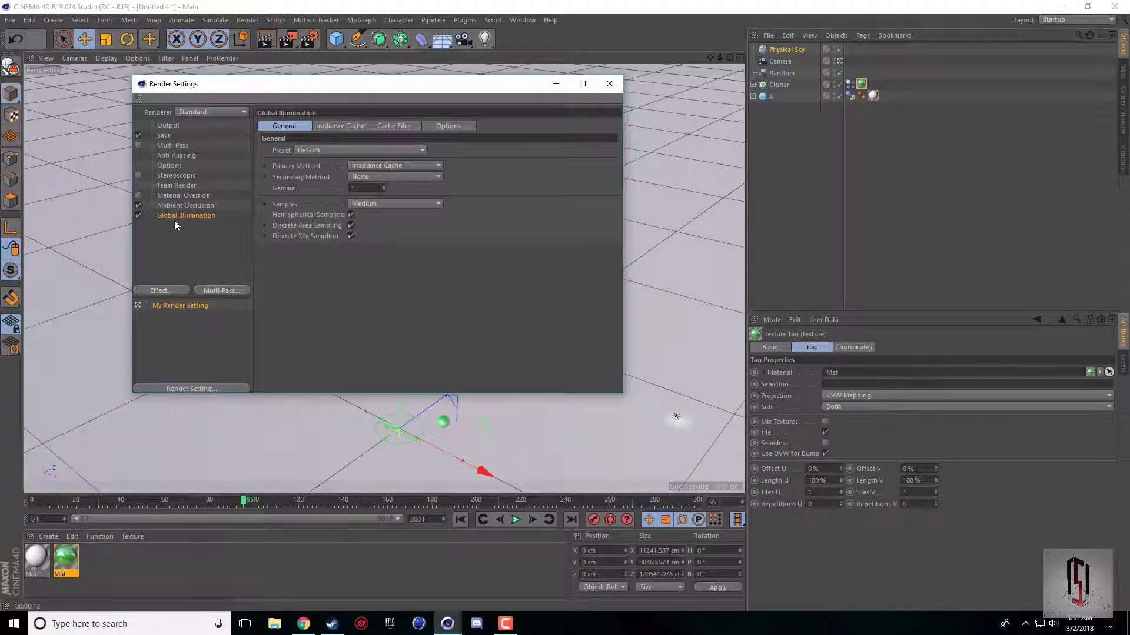
pyautogui.click(180, 204)
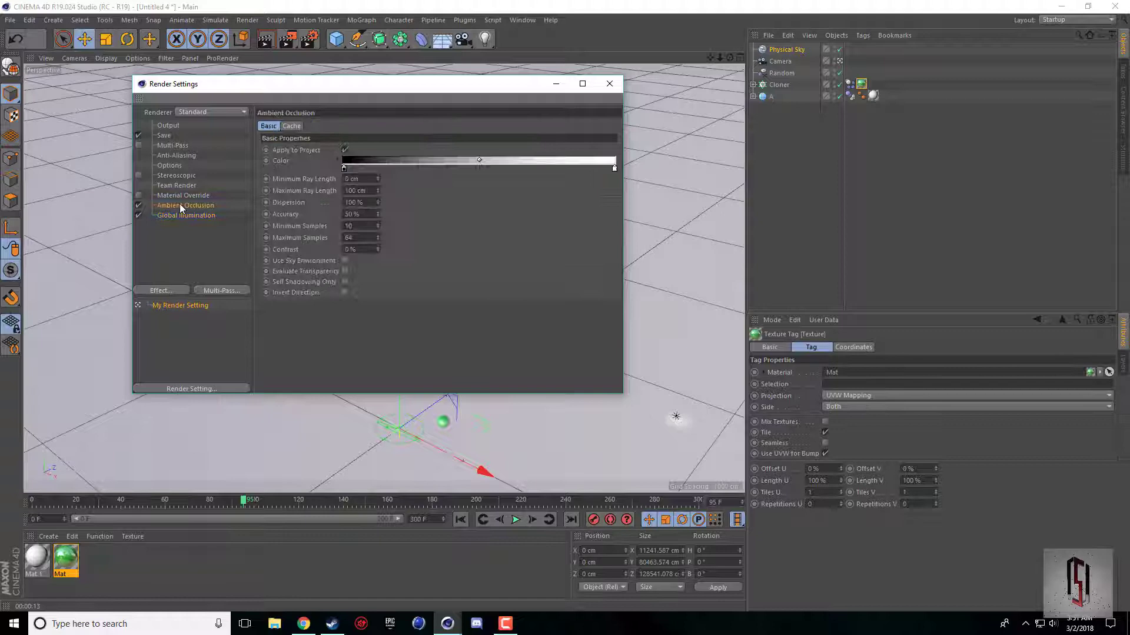
pyautogui.click(173, 166)
pyautogui.click(470, 125)
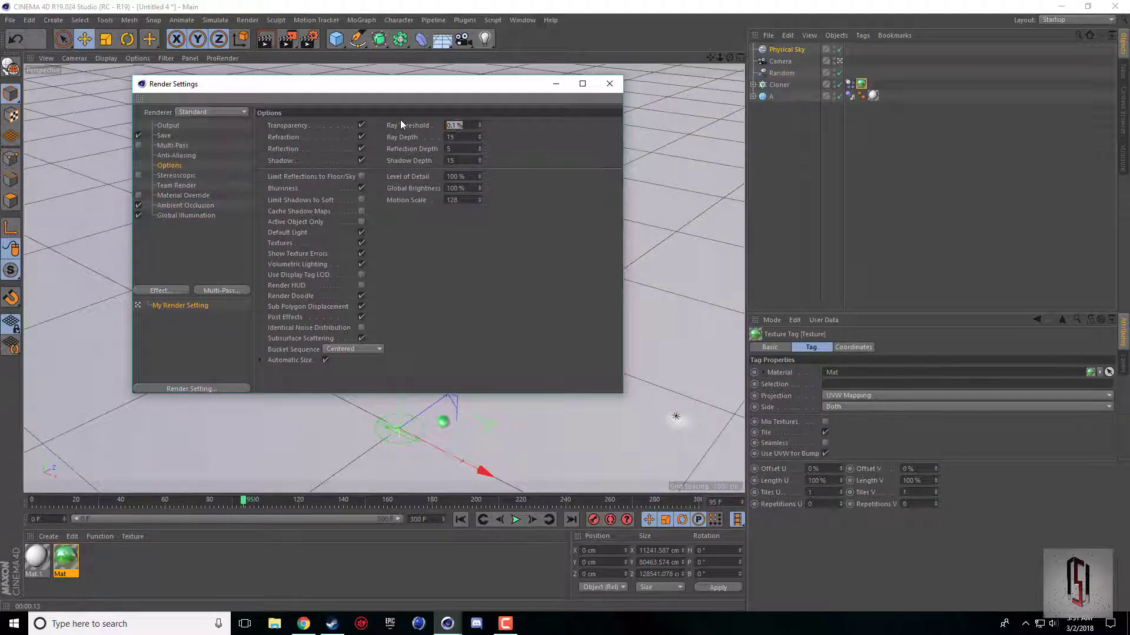
pyautogui.write('3')
pyautogui.press('Return')
# Step: Set the Global Illumination gamma to 2.2 and preview the render again
pyautogui.click(182, 216)
pyautogui.write('2.2')
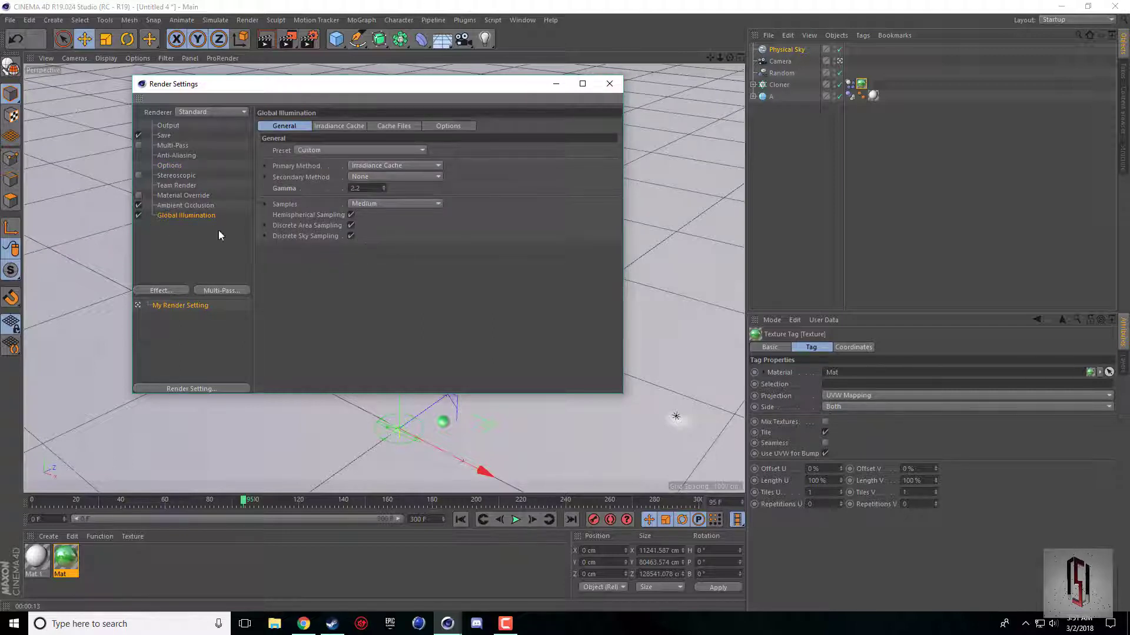
pyautogui.click(610, 83)
pyautogui.click(265, 39)
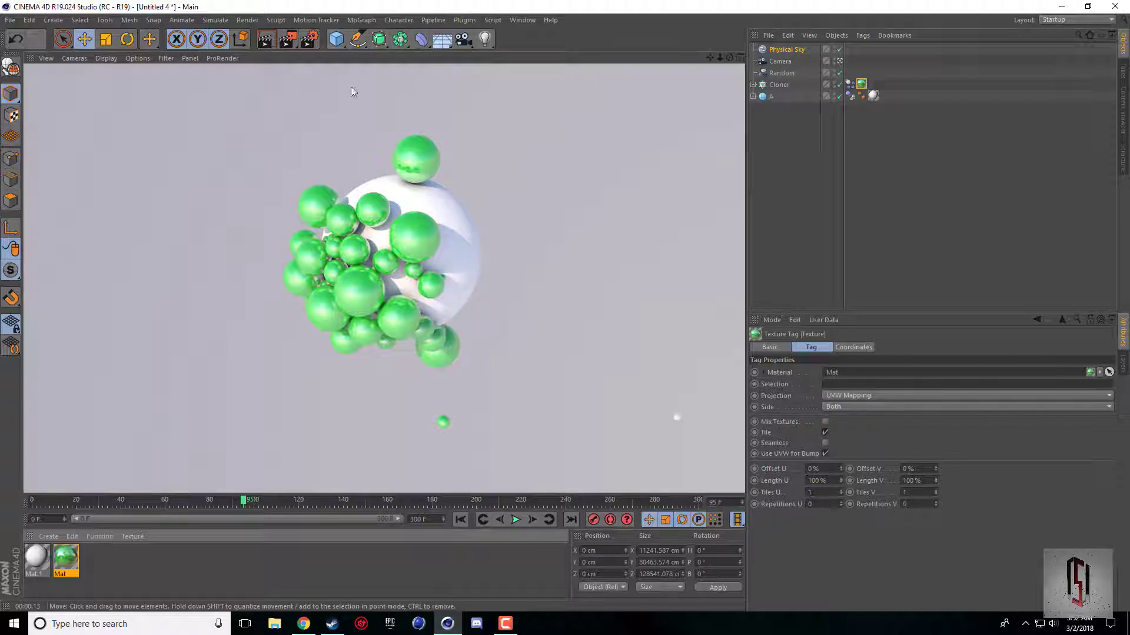
# Step: Check the sphere inside the Cloner, and add a cube with filleted edges and a fillet radius of 15 cm
pyautogui.click(753, 85)
pyautogui.click(789, 96)
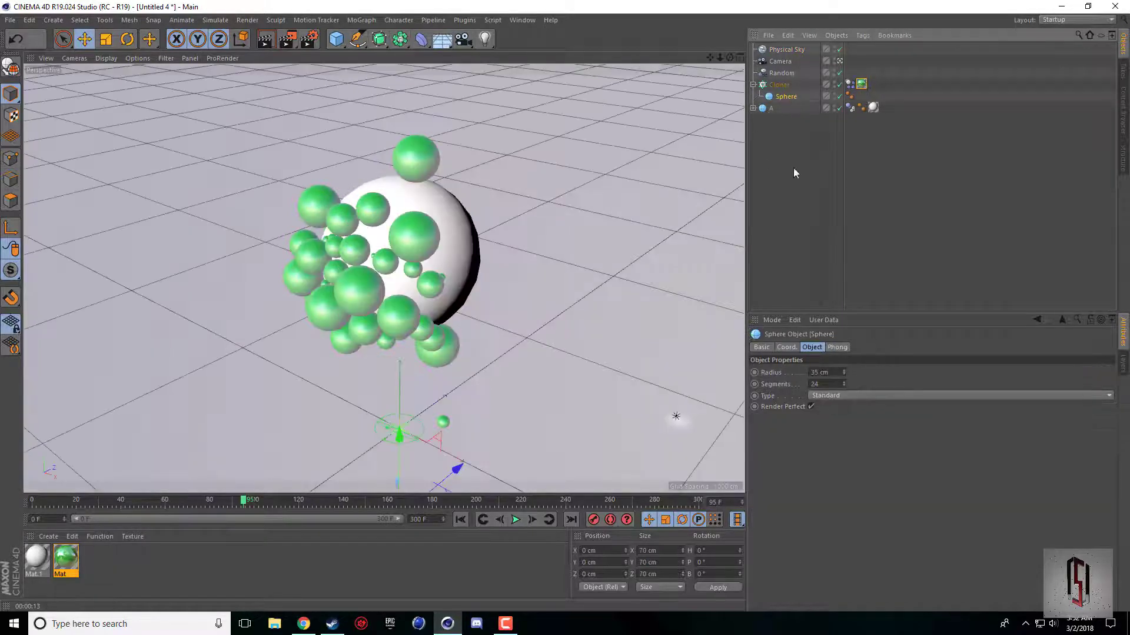
pyautogui.click(337, 41)
pyautogui.click(442, 56)
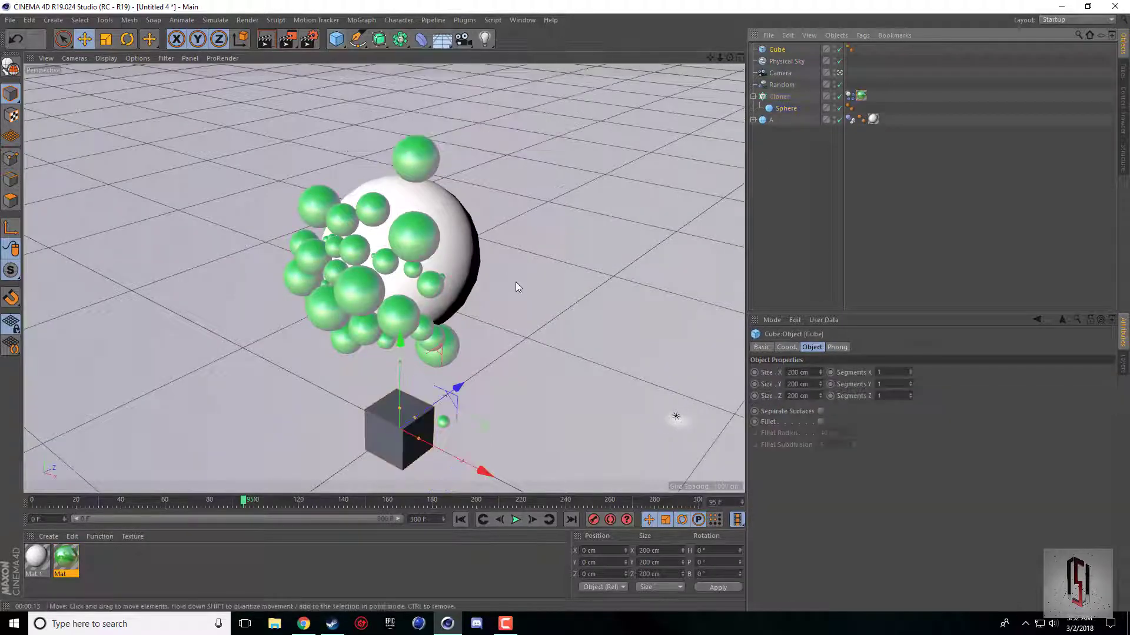
pyautogui.click(821, 422)
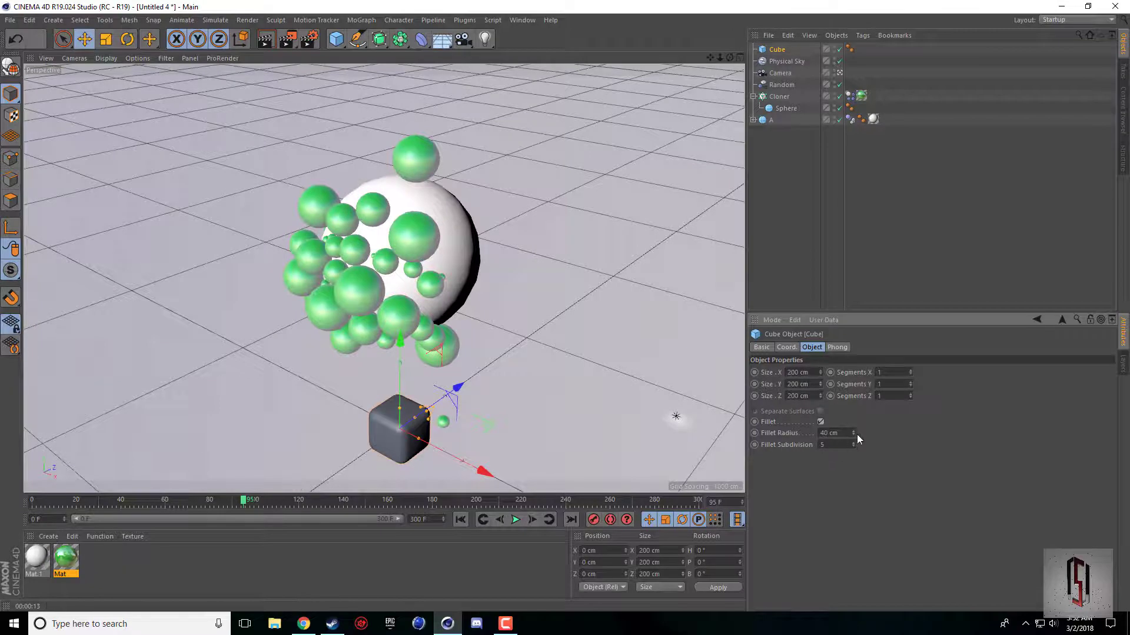
pyautogui.moveTo(853, 436); pyautogui.dragTo(827, 436)
# Step: Set the cube's size to 50 cm on all three axes
pyautogui.click(816, 372)
pyautogui.write('50')
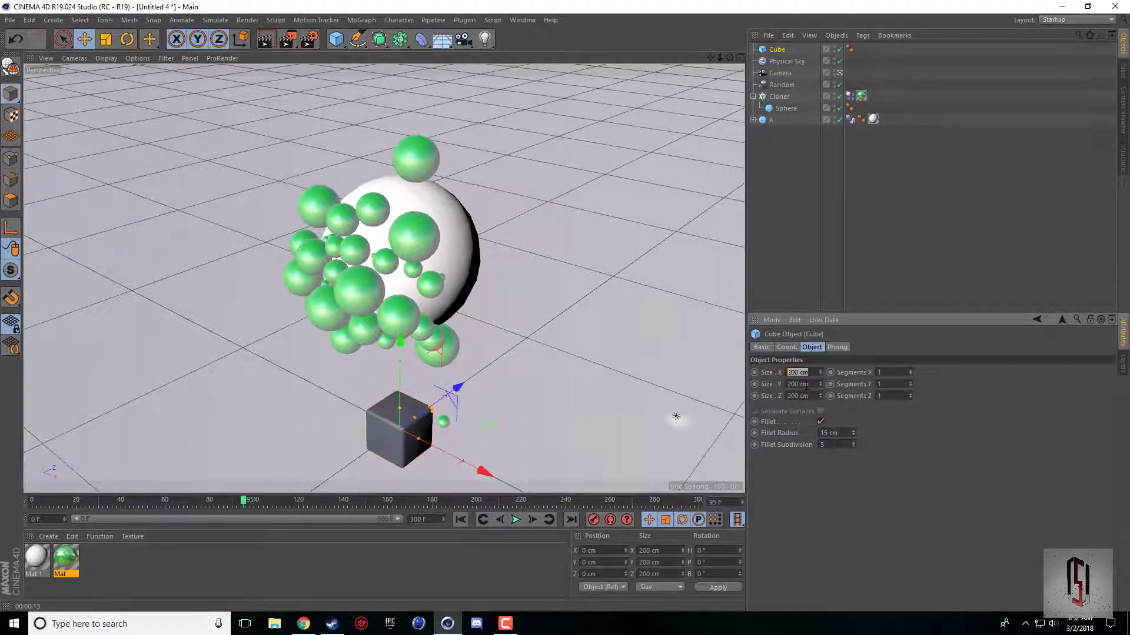
pyautogui.press('Tab')
pyautogui.write('50')
pyautogui.press('Tab')
pyautogui.write('50')
pyautogui.press('Return')
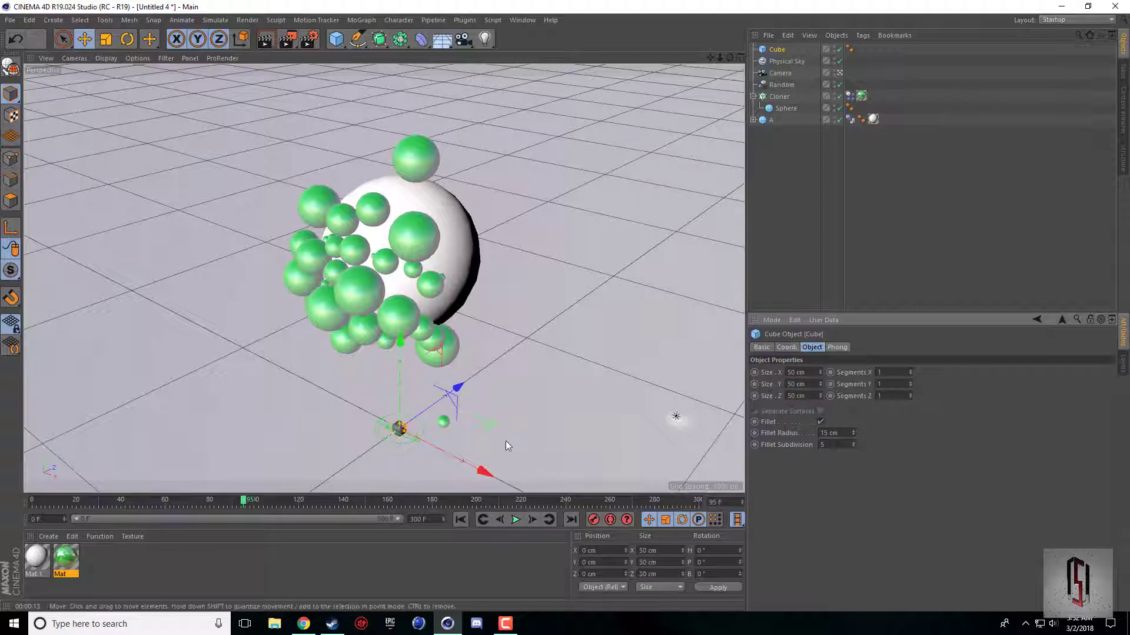
# Step: Set the cube's size to 100 cm on all three axes and make it a child of the Cloner below Sphere
pyautogui.click(812, 373)
pyautogui.write('100')
pyautogui.press('Tab')
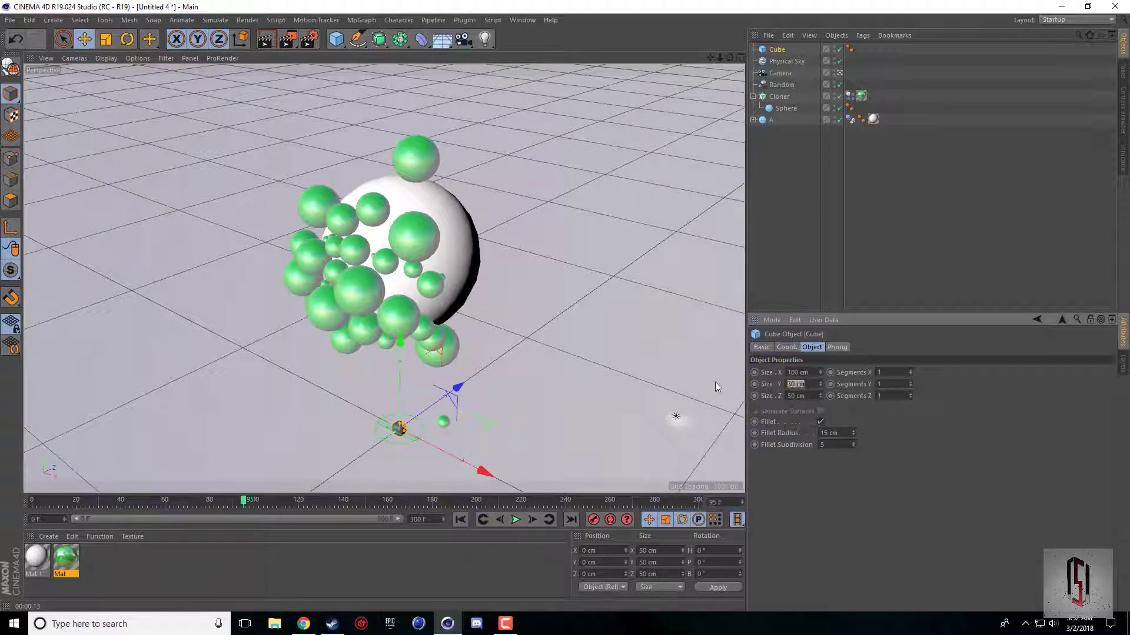
pyautogui.write('100')
pyautogui.press('Tab')
pyautogui.write('100')
pyautogui.press('Return')
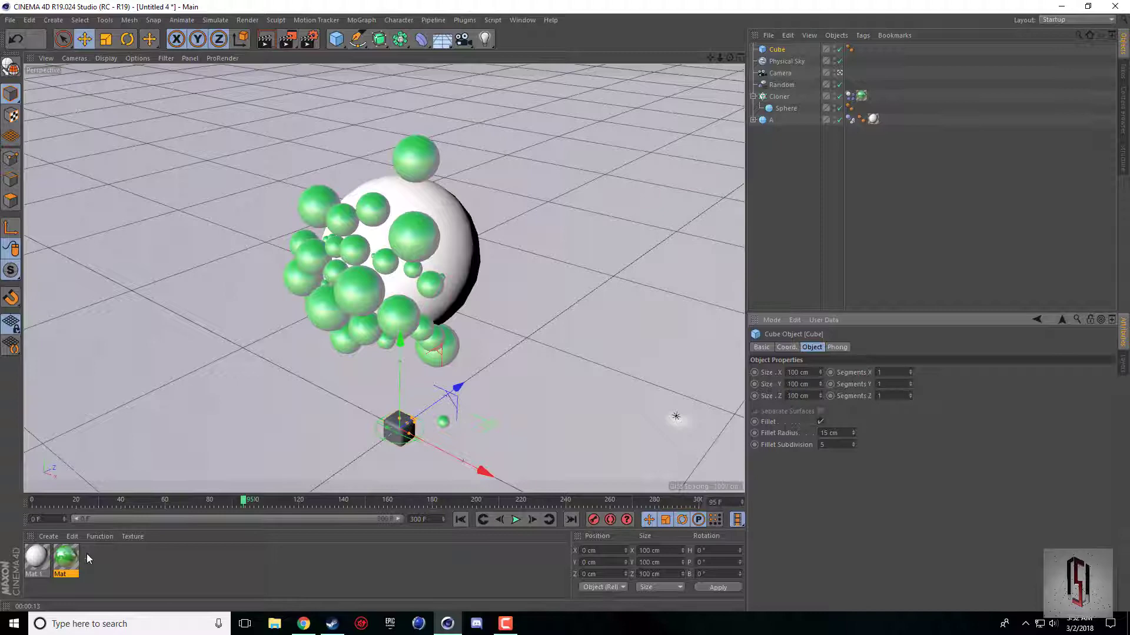
pyautogui.moveTo(777, 50); pyautogui.dragTo(778, 113)
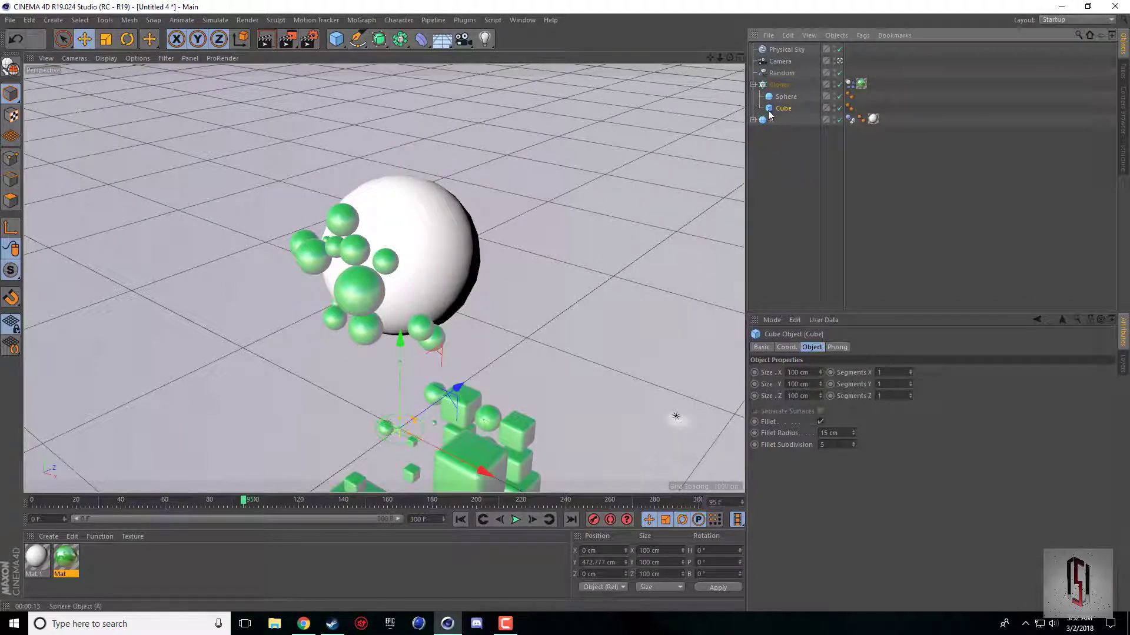
# Step: Set the cube's size to 75 cm on all three axes
pyautogui.doubleClick(800, 371)
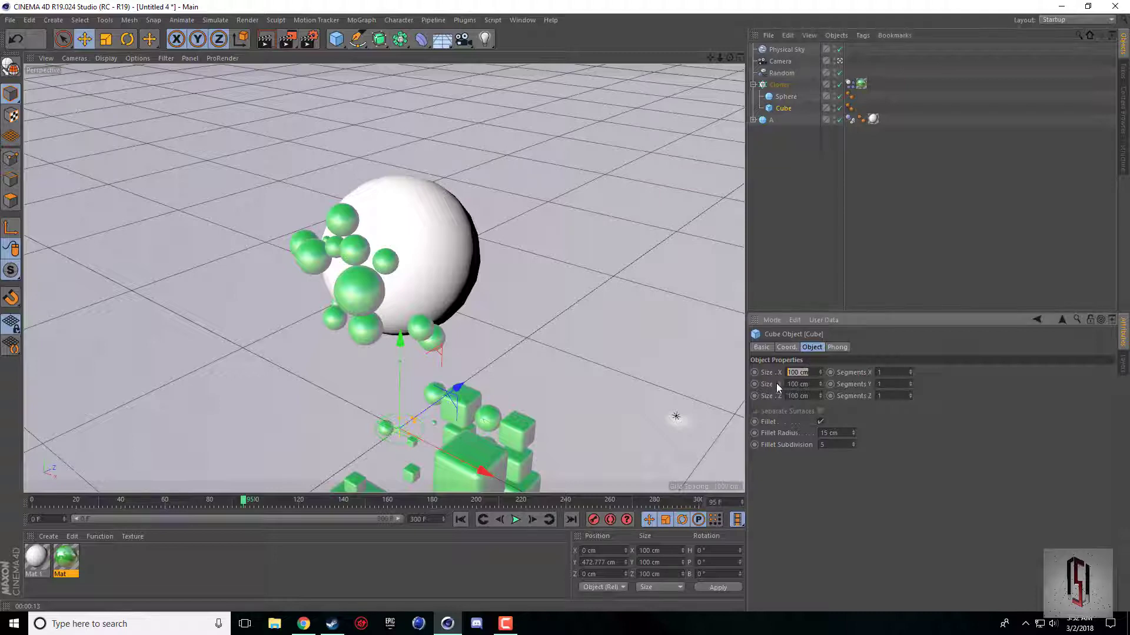
pyautogui.write('75')
pyautogui.press('Tab')
pyautogui.write('75')
pyautogui.press('Tab')
pyautogui.write('75')
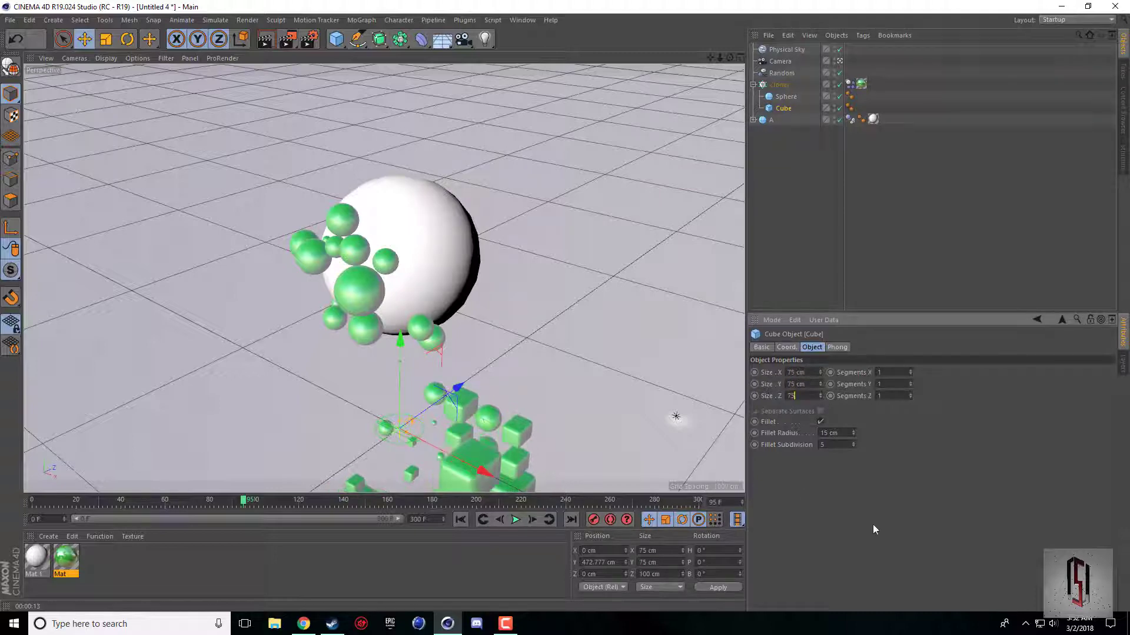
pyautogui.press('Return')
# Step: Add a pyramid sized 100 cm on all three axes and make it a child of the Cloner below Cube
pyautogui.click(341, 39)
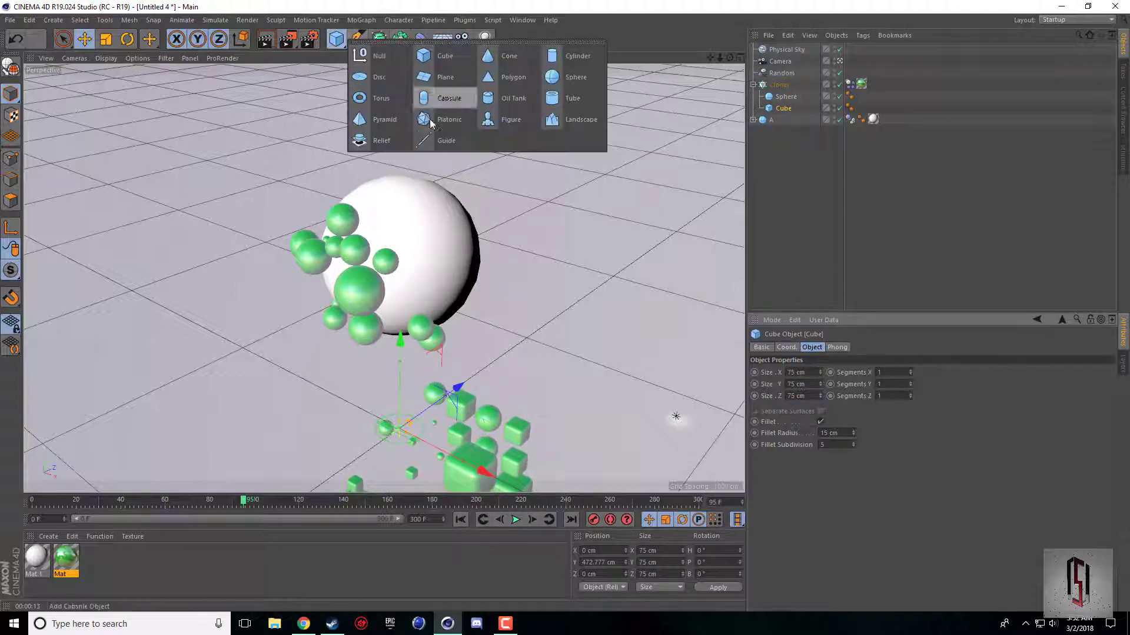
pyautogui.click(394, 119)
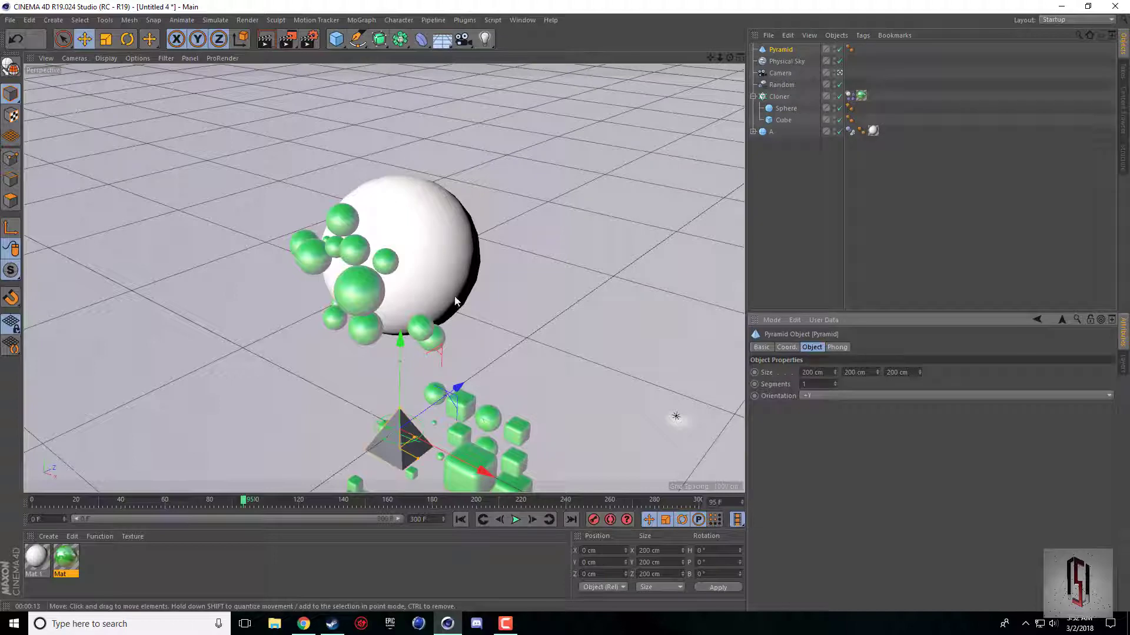
pyautogui.doubleClick(823, 373)
pyautogui.write('100')
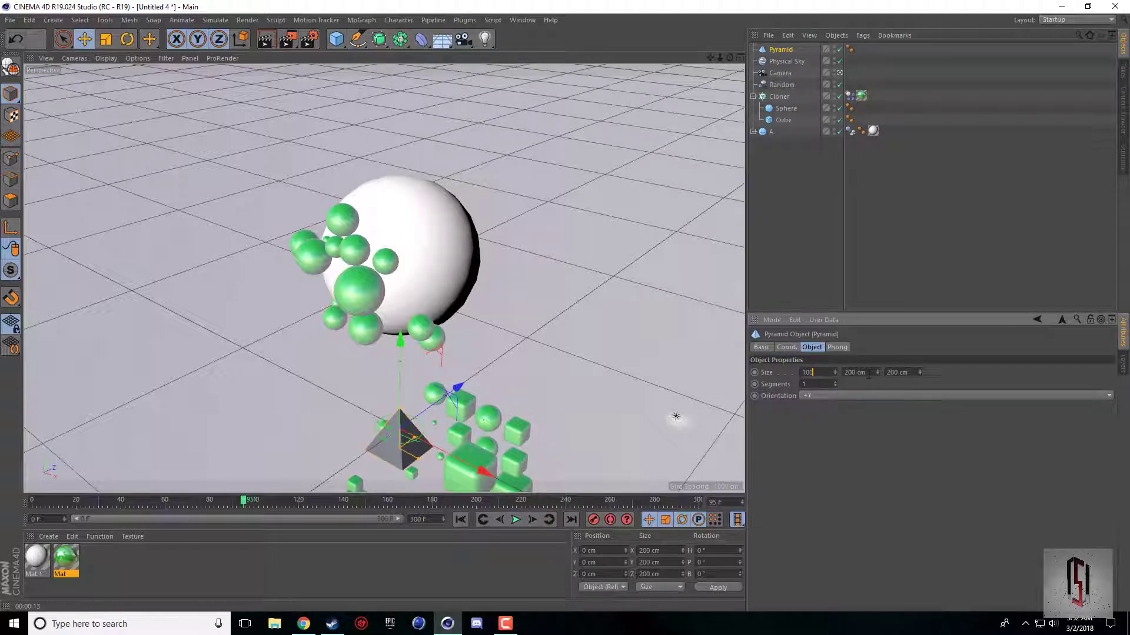
pyautogui.press('Tab')
pyautogui.write('100')
pyautogui.press('Tab')
pyautogui.write('100')
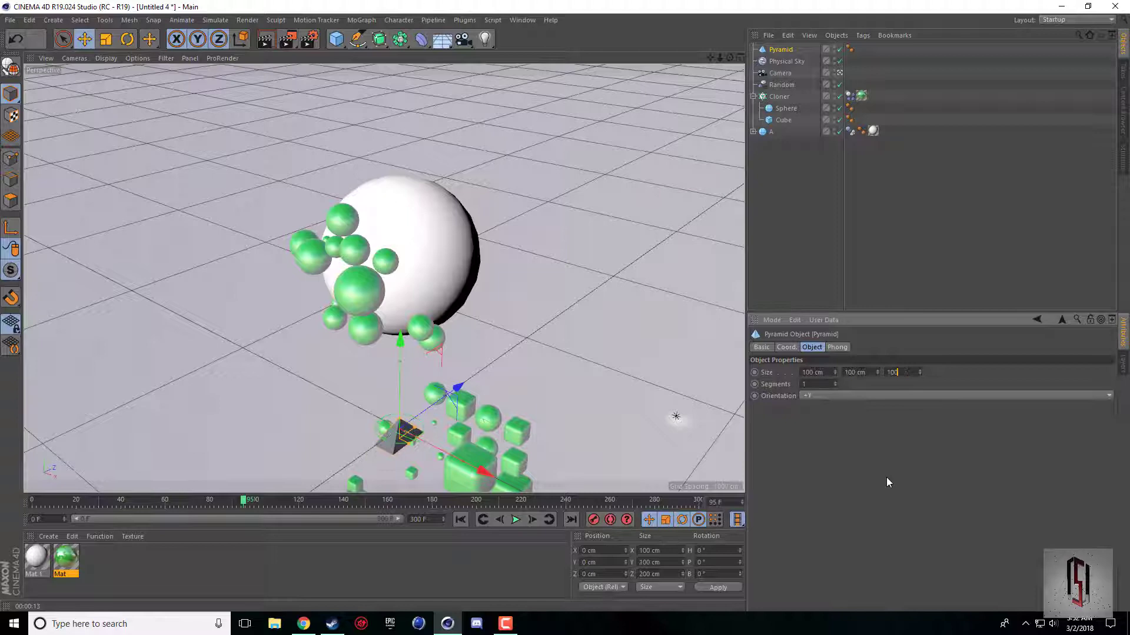
pyautogui.press('Return')
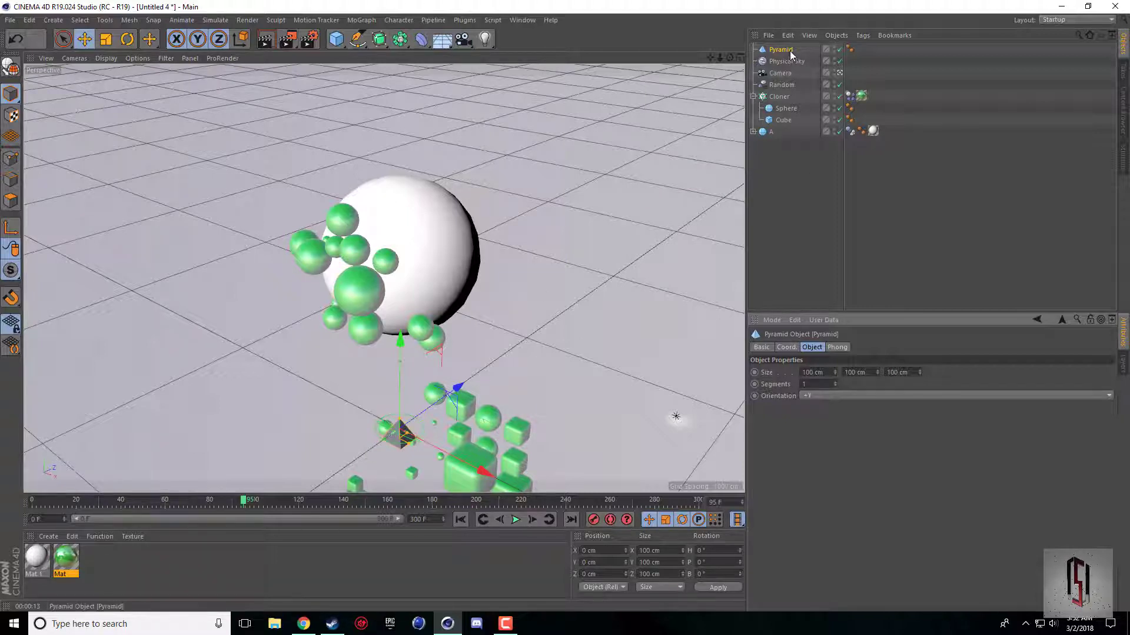
pyautogui.moveTo(791, 55); pyautogui.dragTo(786, 122)
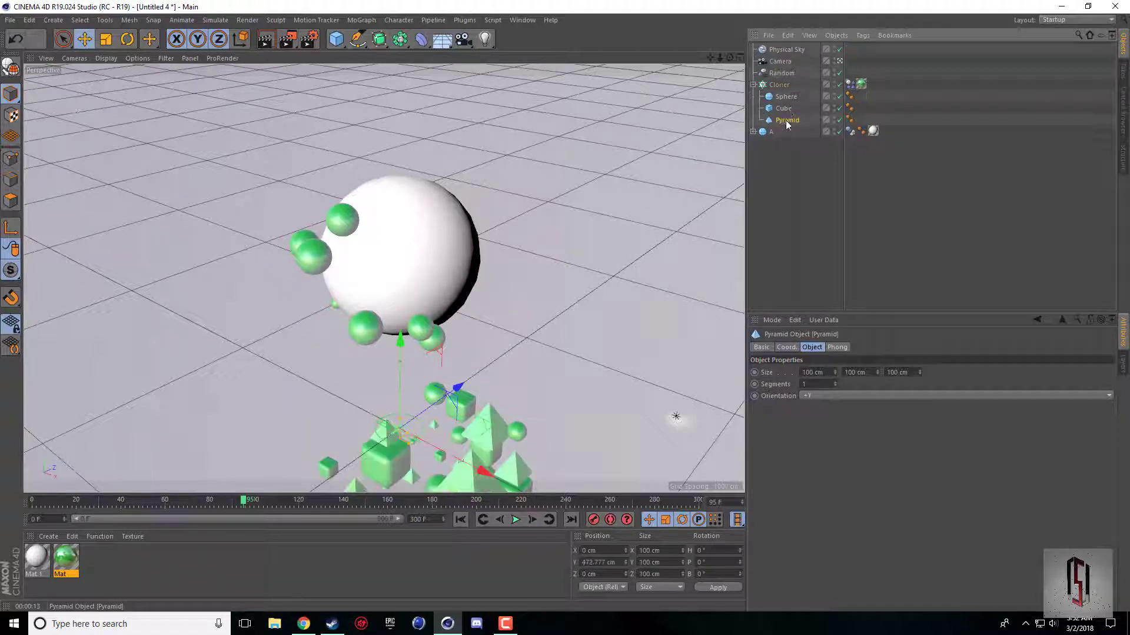
# Step: Try the Random and Blend clone distributions on the Cloner and return it to Iterate
pyautogui.click(779, 85)
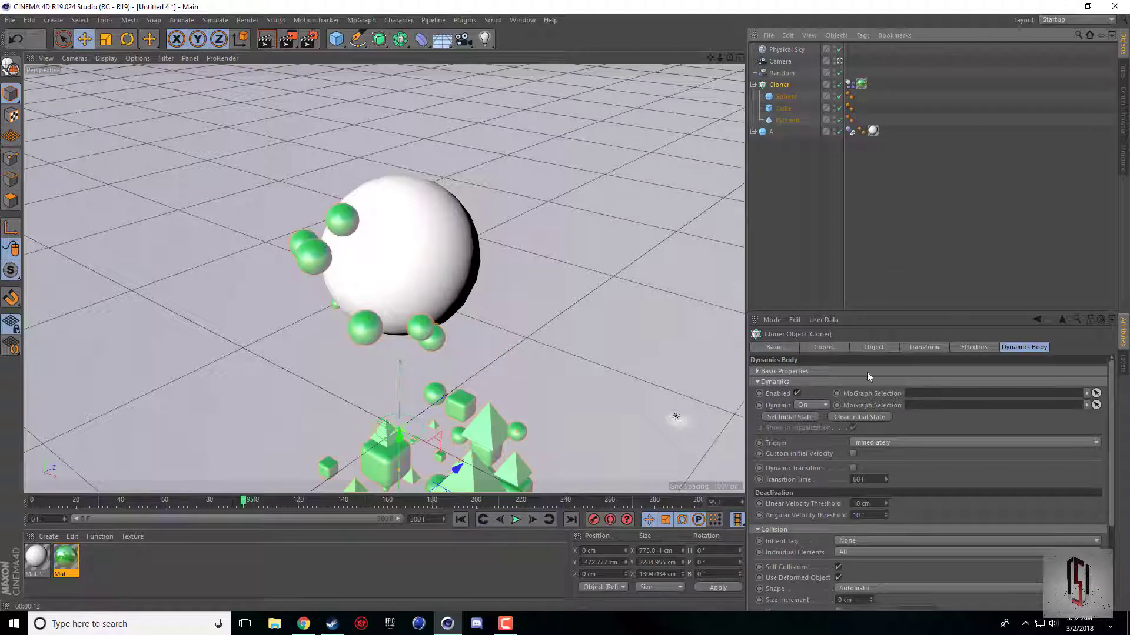
pyautogui.click(876, 348)
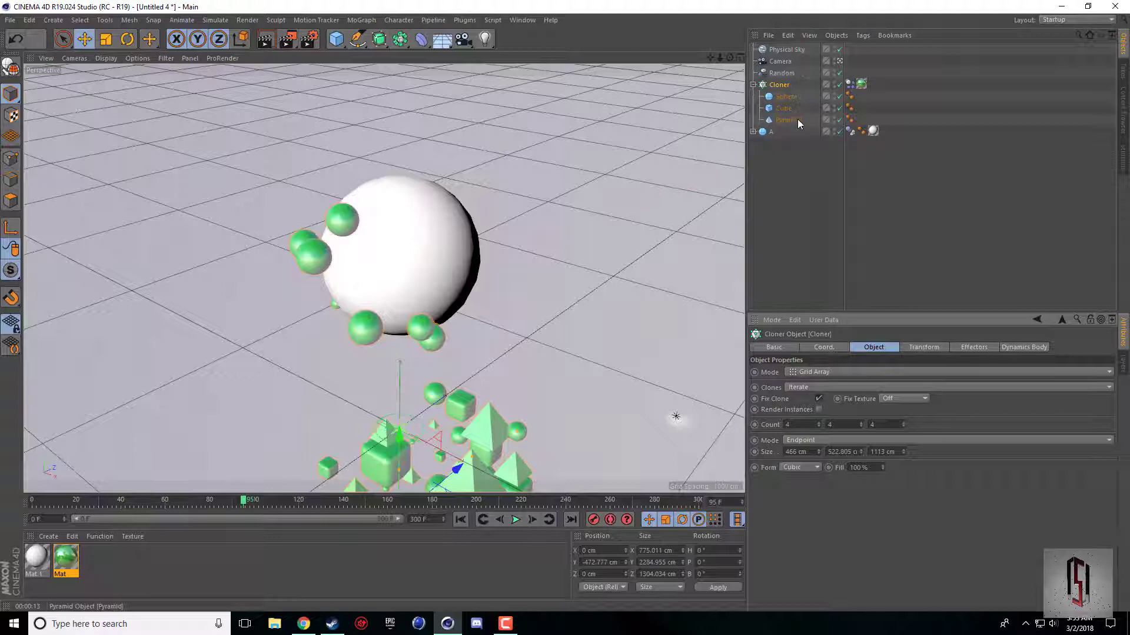
pyautogui.click(795, 387)
pyautogui.click(815, 404)
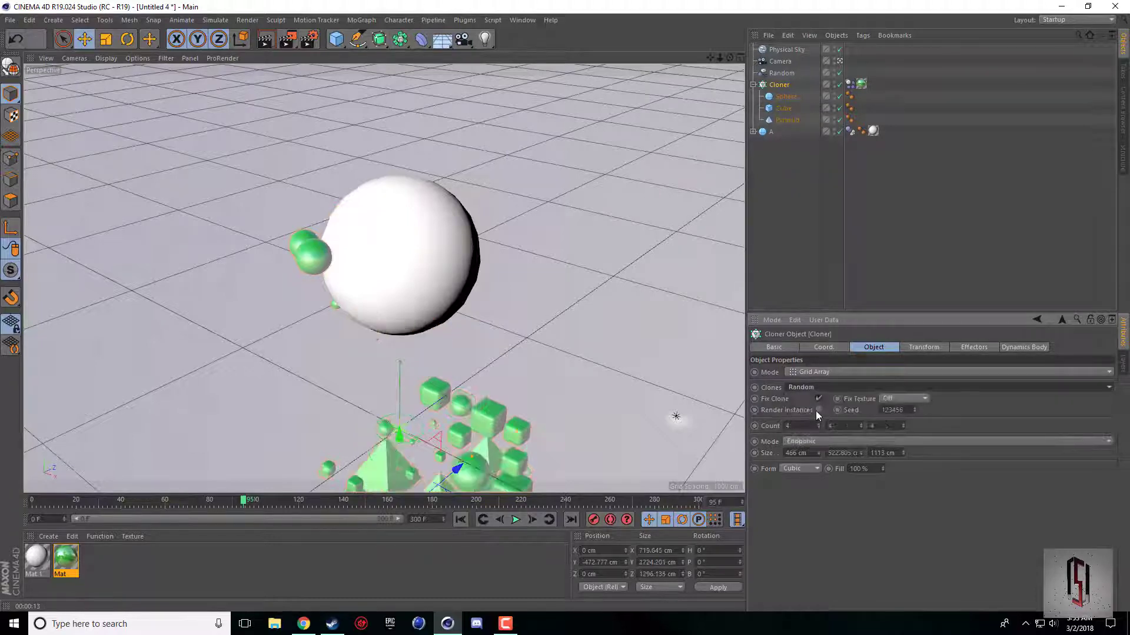
pyautogui.click(854, 390)
pyautogui.click(807, 383)
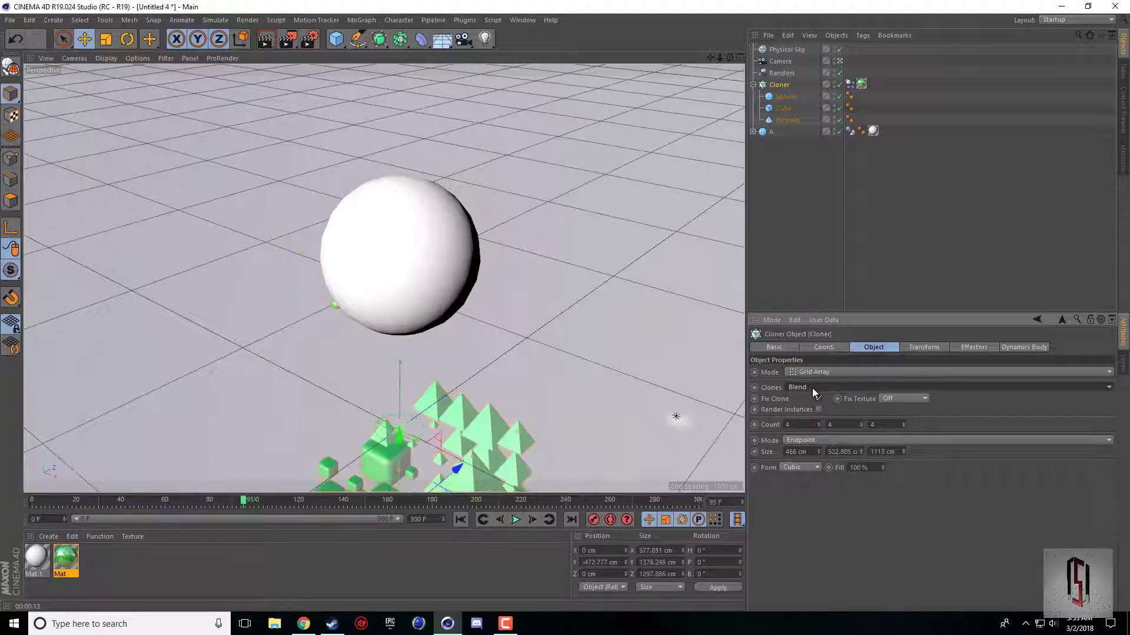
pyautogui.scroll(-1, 812, 387)
pyautogui.scroll(3, 812, 387)
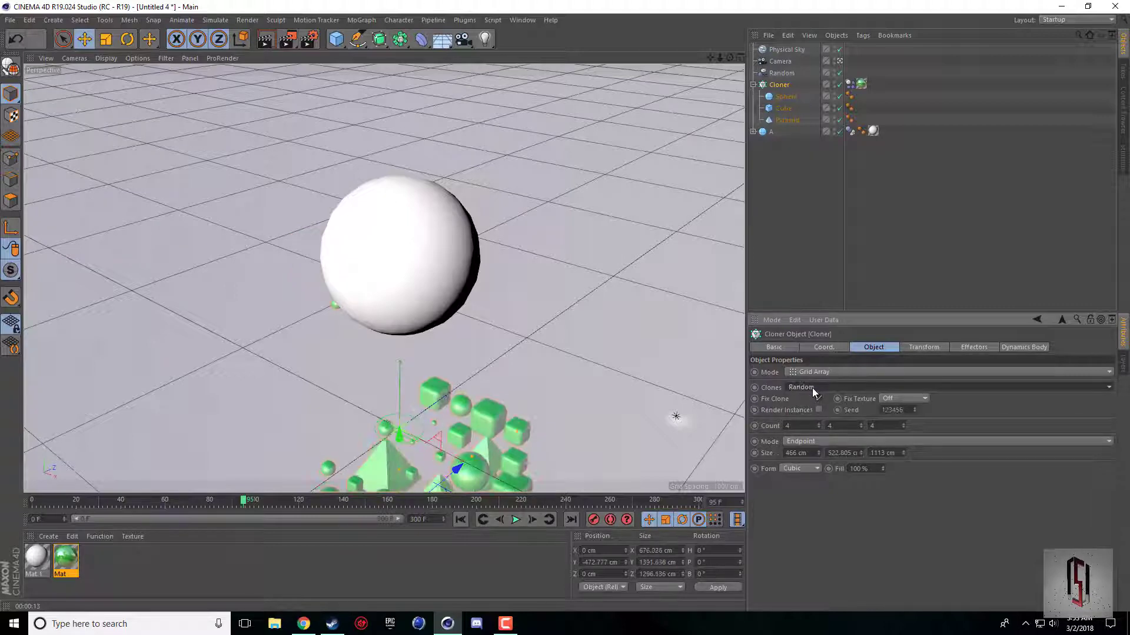
# Step: Play the simulation from the first frame, pause it, and check the pyramid's Phong and object settings
pyautogui.click(460, 519)
pyautogui.click(515, 520)
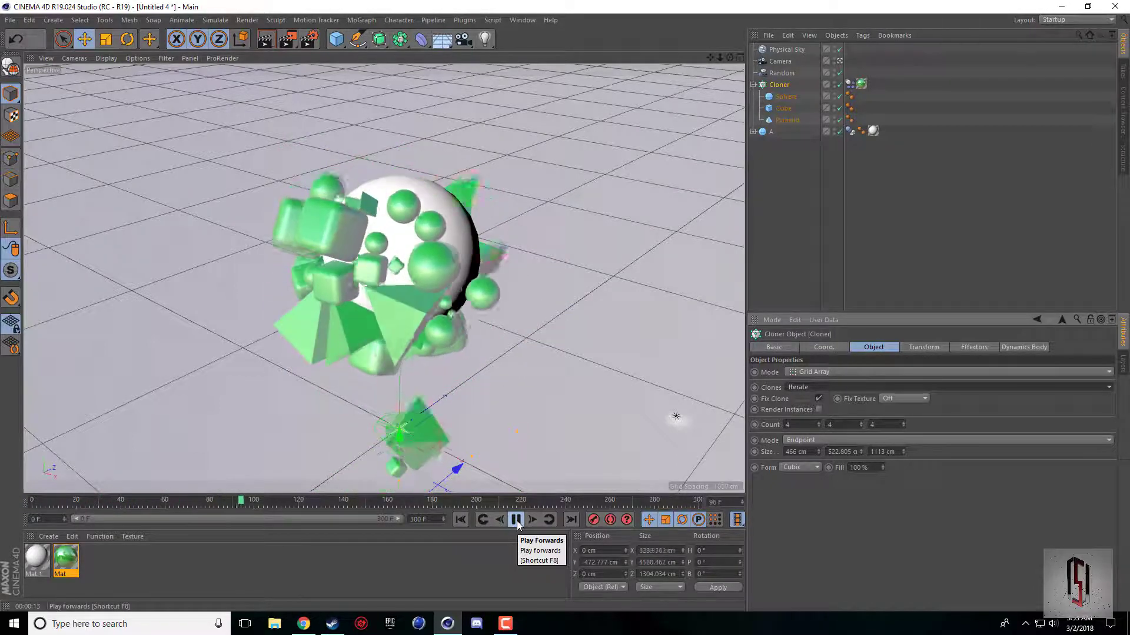
pyautogui.click(515, 520)
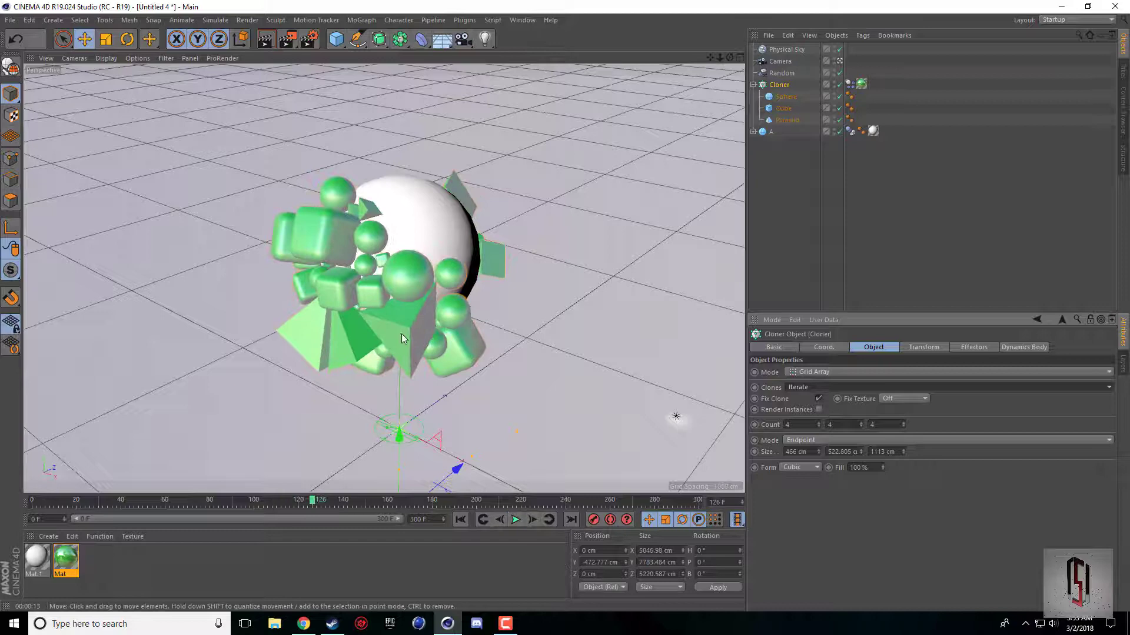
pyautogui.click(783, 118)
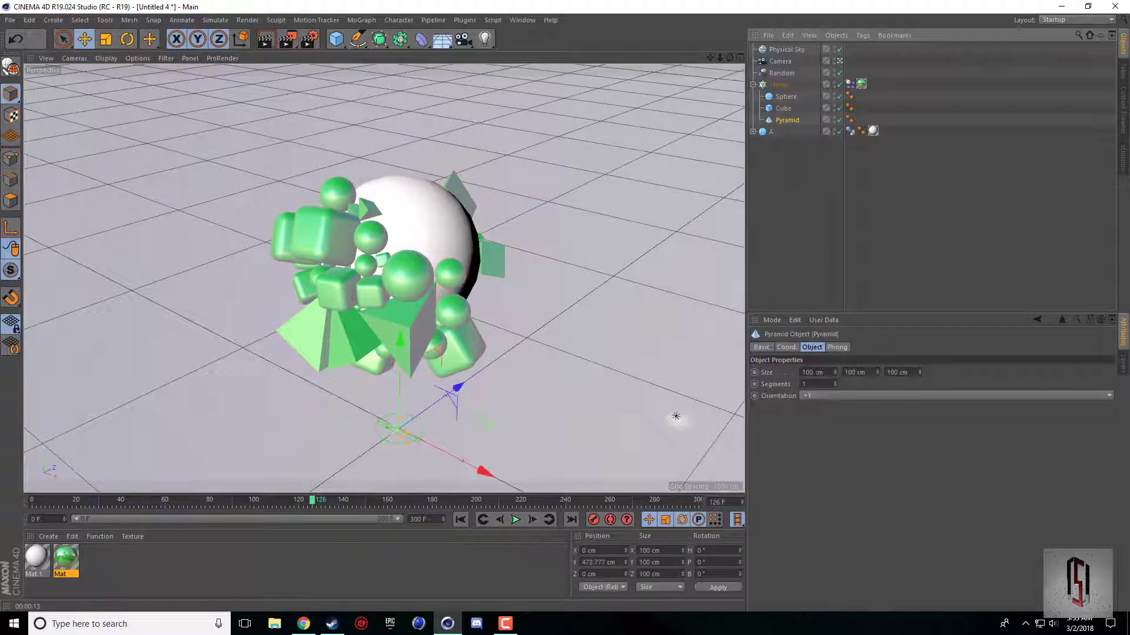
pyautogui.click(838, 347)
pyautogui.click(815, 348)
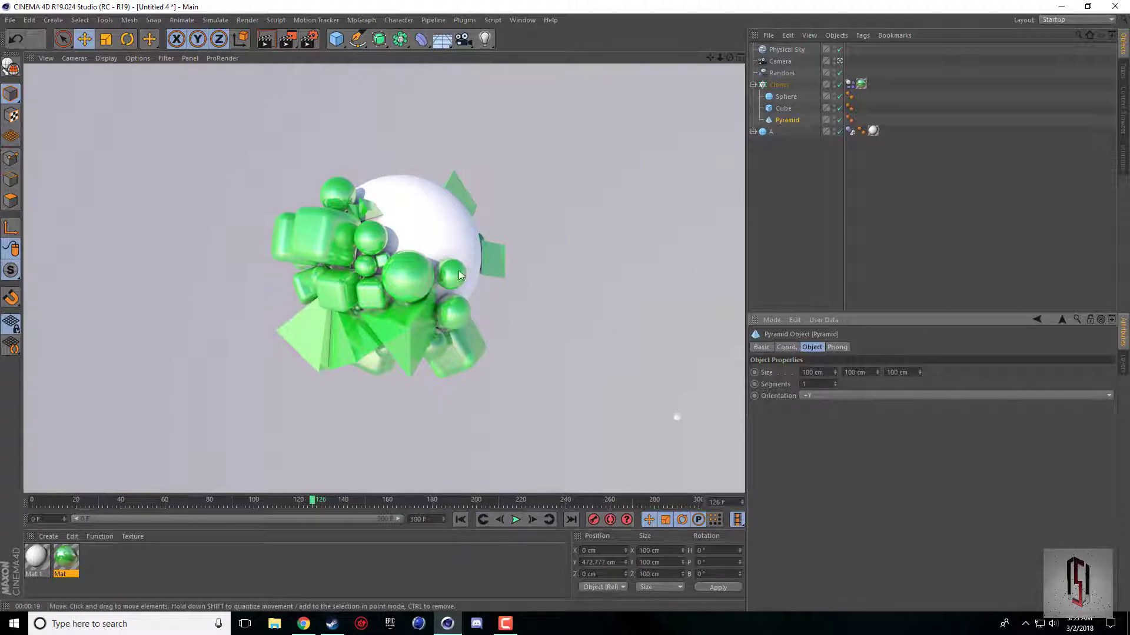
# Step: Move the large collider sphere along X to about 10.7 cm while the simulation plays
pyautogui.click(515, 520)
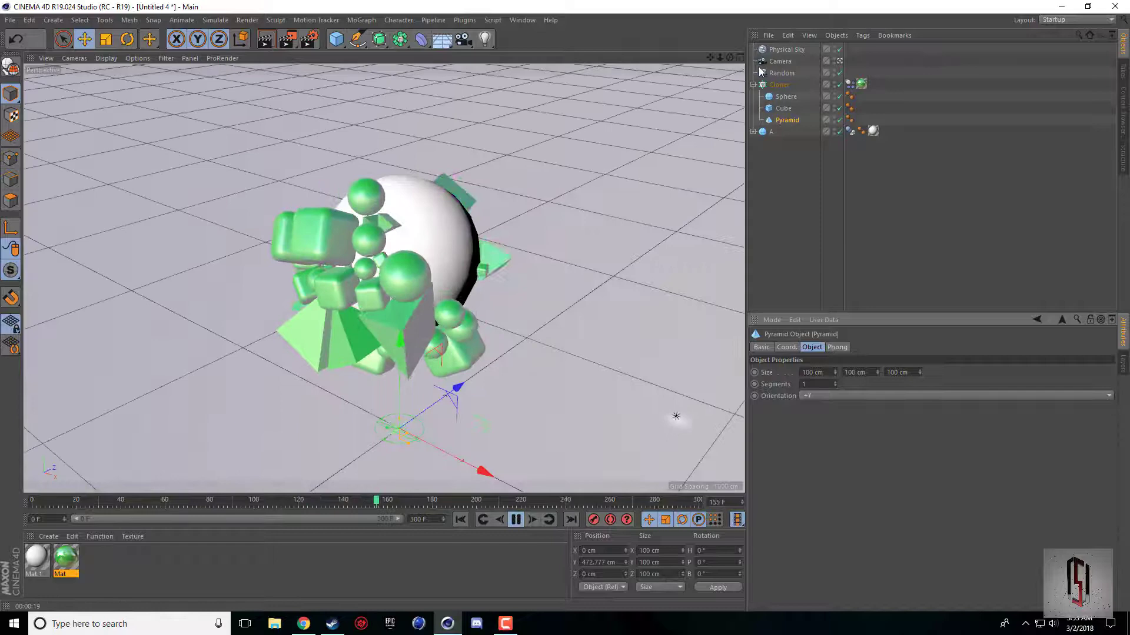
pyautogui.click(457, 272)
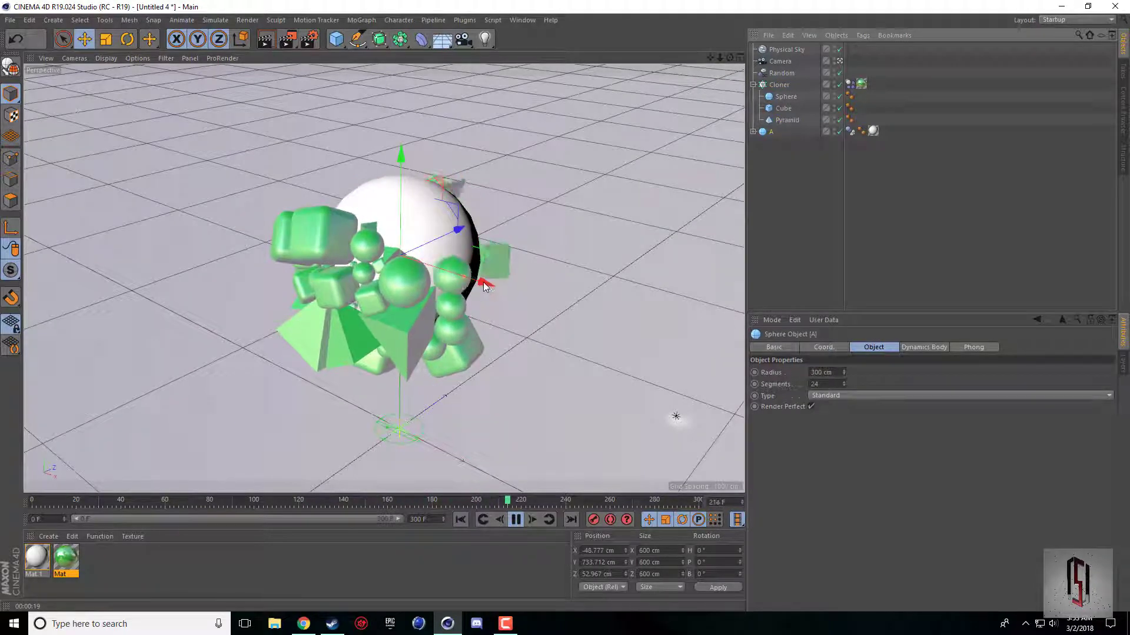
pyautogui.moveTo(483, 286)
pyautogui.mouseDown()
pyautogui.moveTo(351, 264)
pyautogui.moveTo(492, 327)
pyautogui.moveTo(581, 349)
pyautogui.moveTo(374, 310)
pyautogui.moveTo(492, 307)
pyautogui.mouseUp()
# Step: Add a Platonic object and make it a child of the Cloner below Pyramid
pyautogui.click(336, 39)
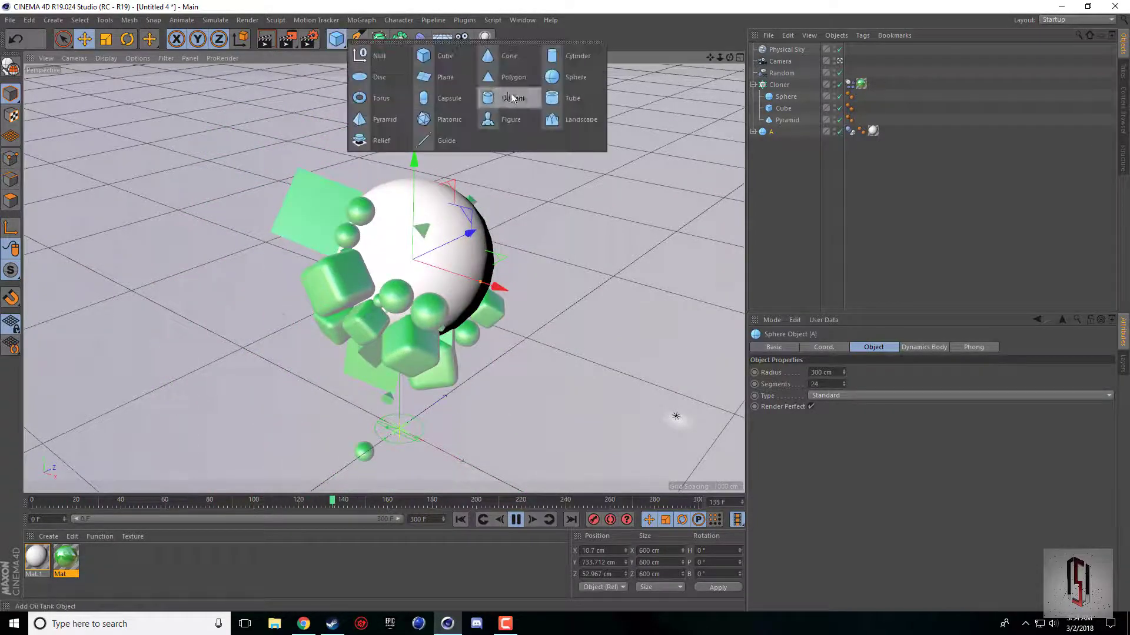
pyautogui.click(457, 123)
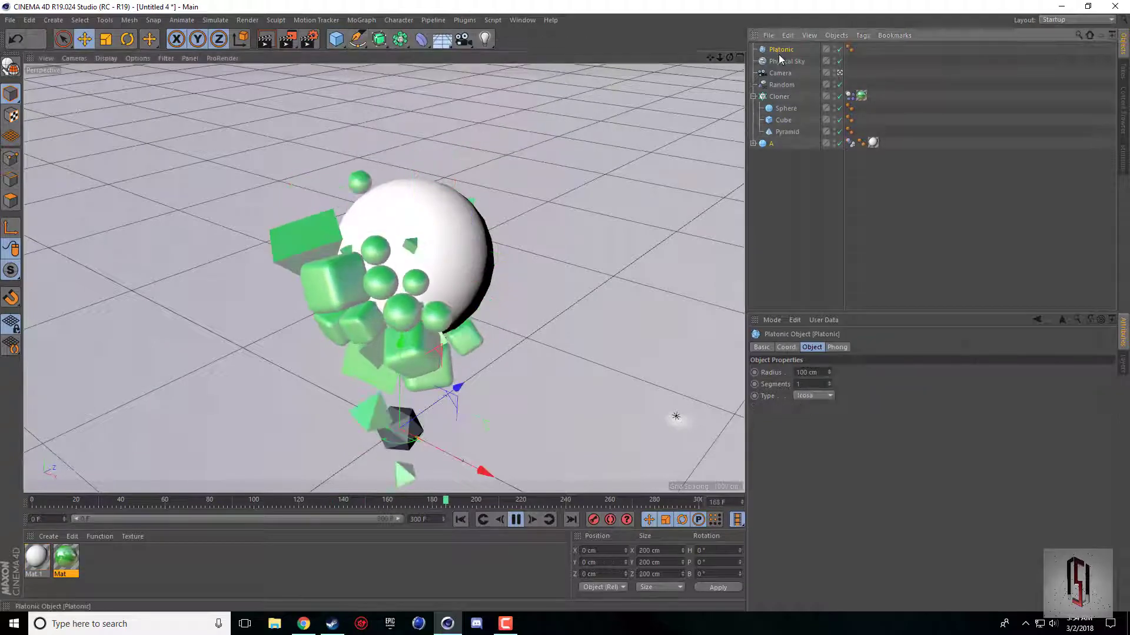
pyautogui.moveTo(780, 57); pyautogui.dragTo(783, 136)
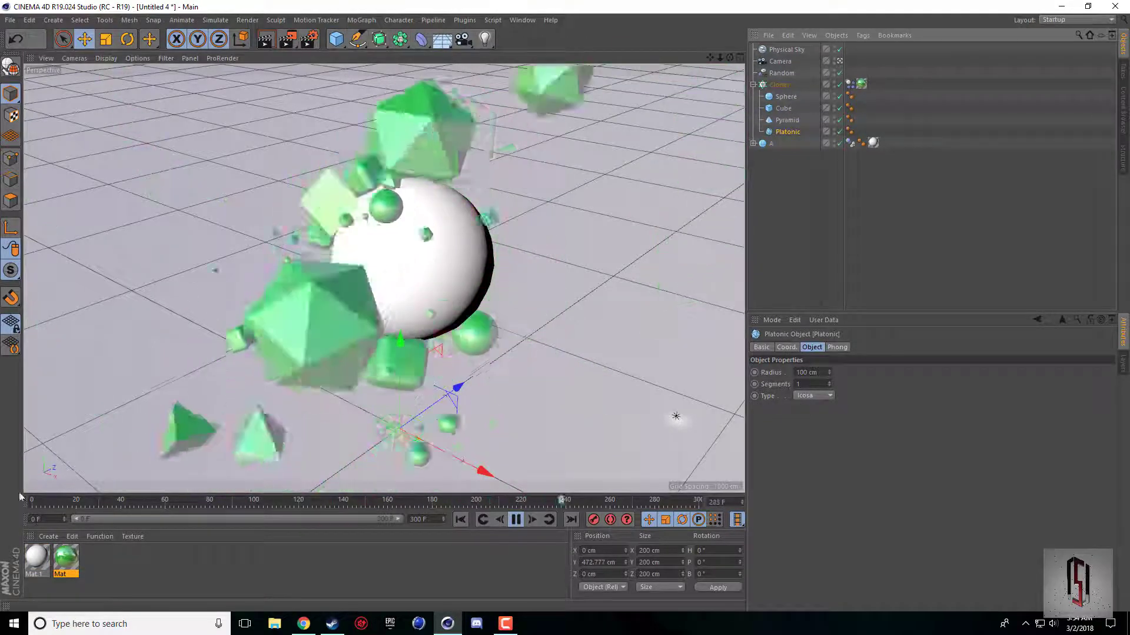
pyautogui.doubleClick(66, 557)
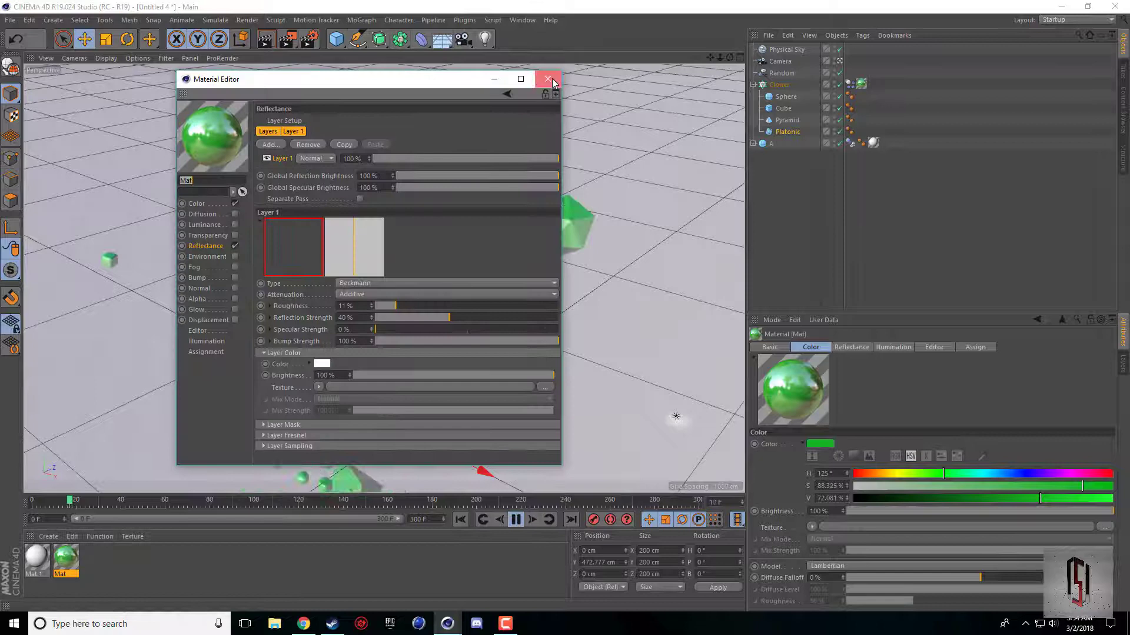
pyautogui.click(548, 79)
# Step: Try a radius of 50 cm on the Platonic object and reduce it to 40 cm
pyautogui.click(787, 132)
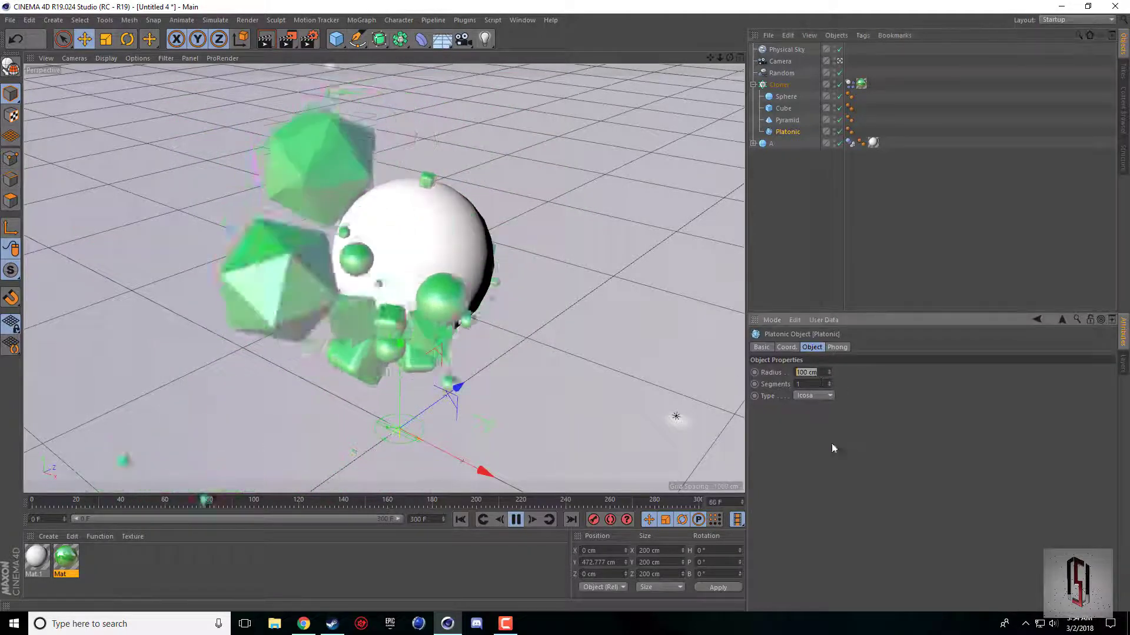
pyautogui.write('50')
pyautogui.press('Return')
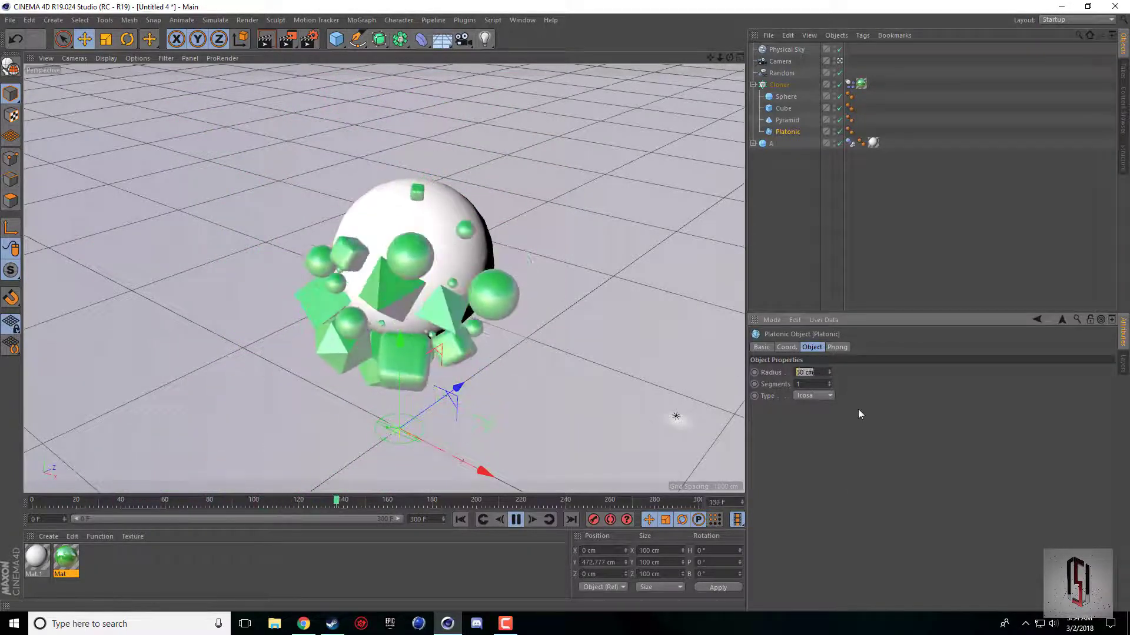
pyautogui.write('40')
pyautogui.press('Return')
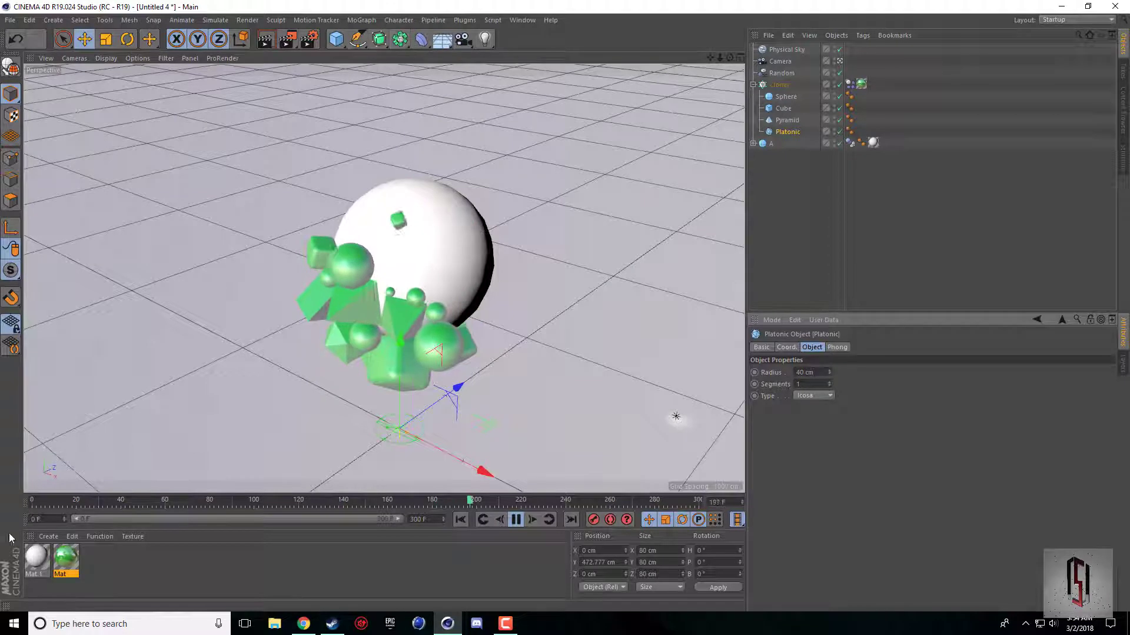
# Step: Change the clones' green material to dark red (H 4°, S 88.325%, V 49.746%) and preview the render
pyautogui.doubleClick(66, 559)
pyautogui.click(196, 203)
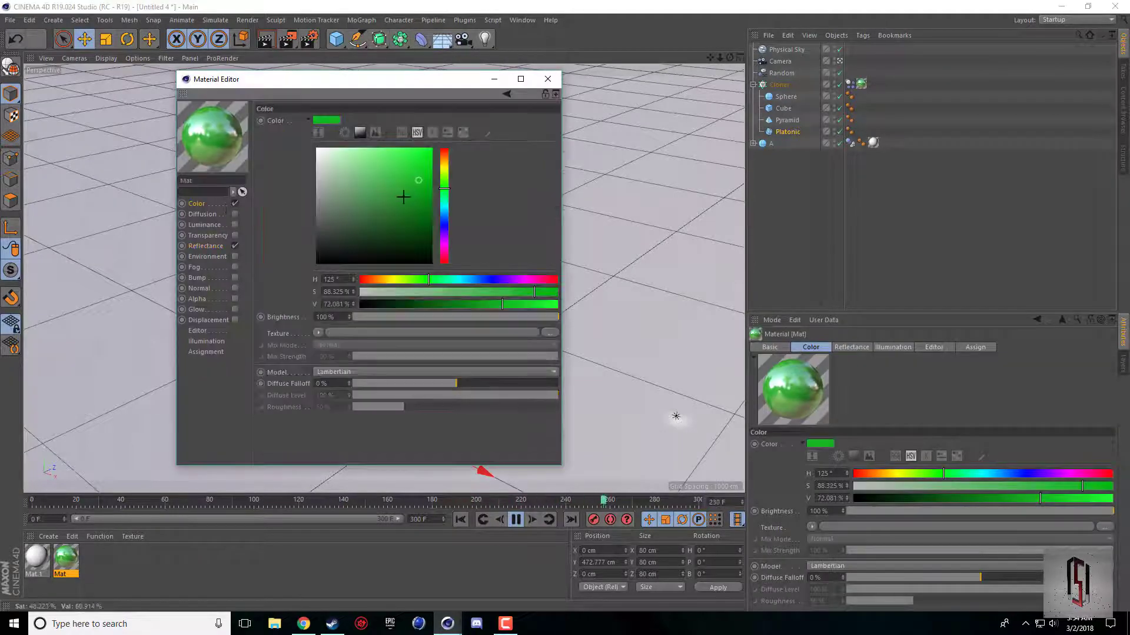
pyautogui.click(444, 151)
pyautogui.click(416, 201)
pyautogui.moveTo(417, 202); pyautogui.dragTo(416, 206)
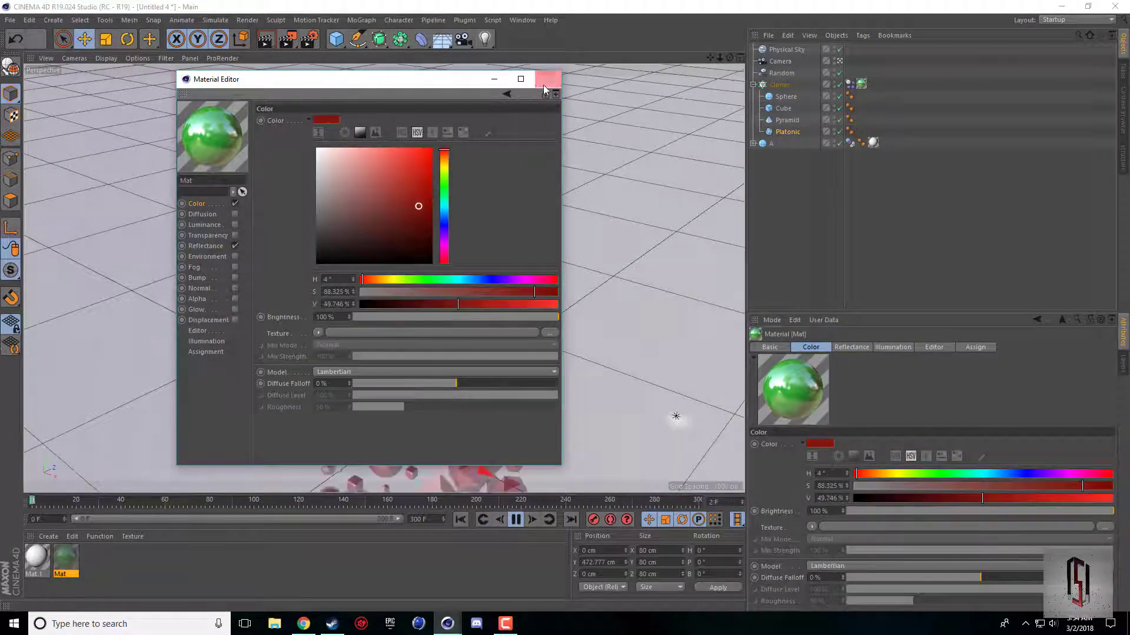
pyautogui.click(548, 79)
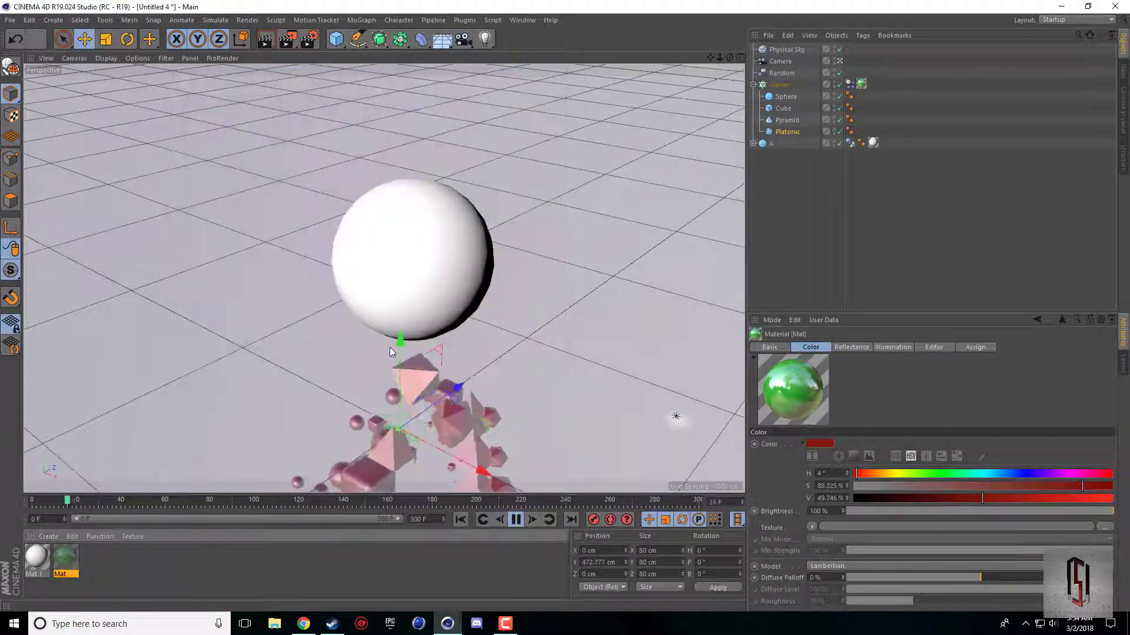
pyautogui.click(266, 40)
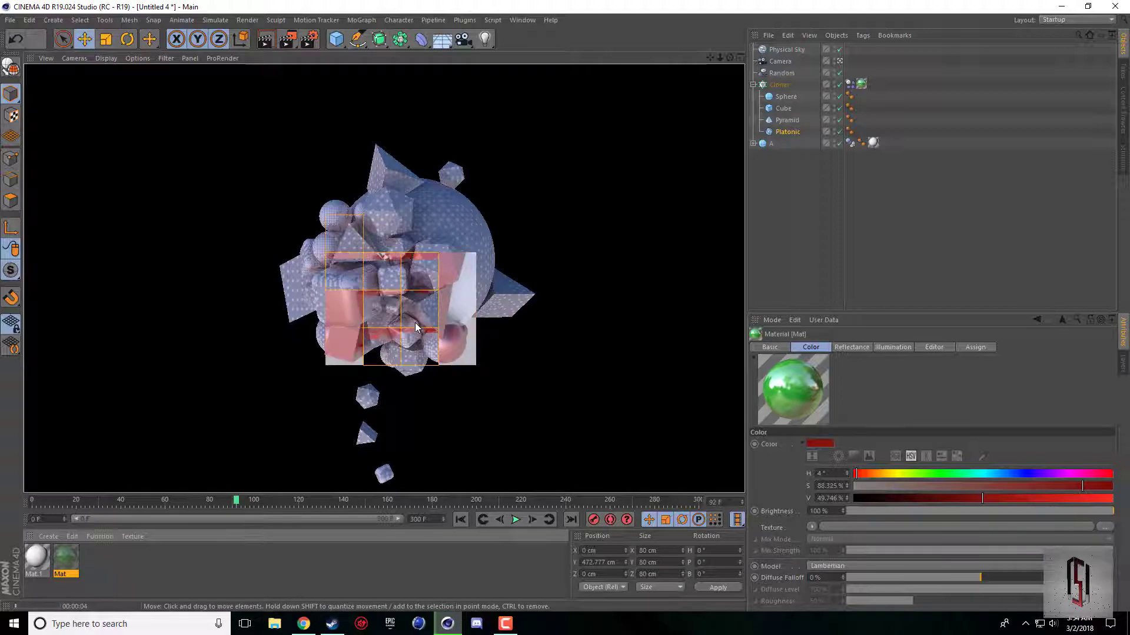
# Step: Set the red material's roughness to 0%, reflection strength to 36% and global reflection brightness to 62%, and preview the render
pyautogui.doubleClick(73, 554)
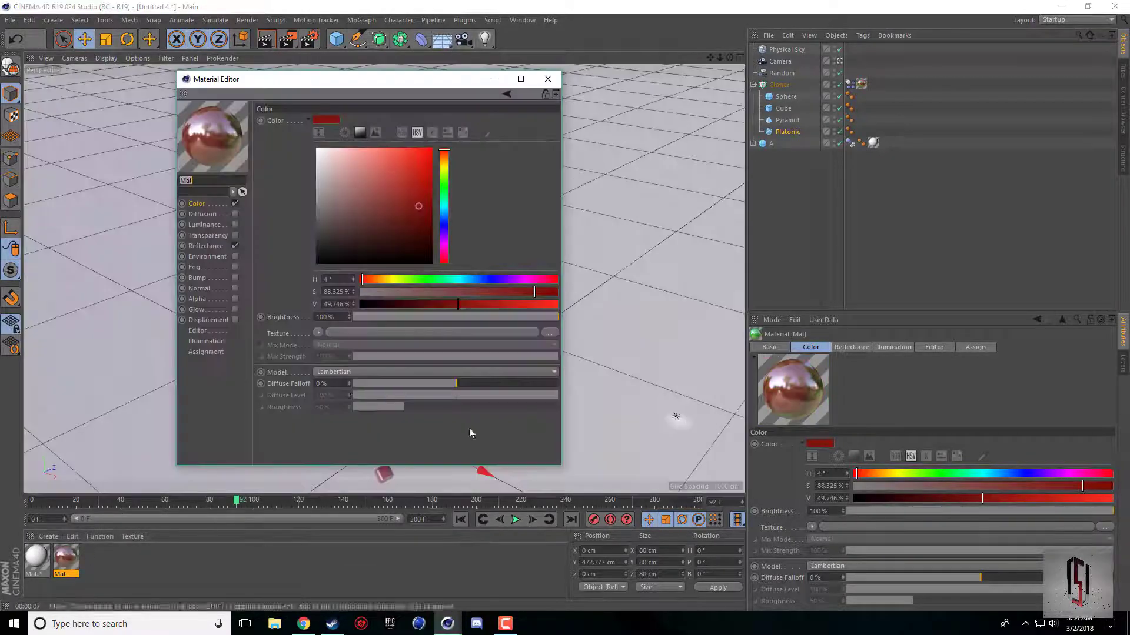
pyautogui.click(209, 246)
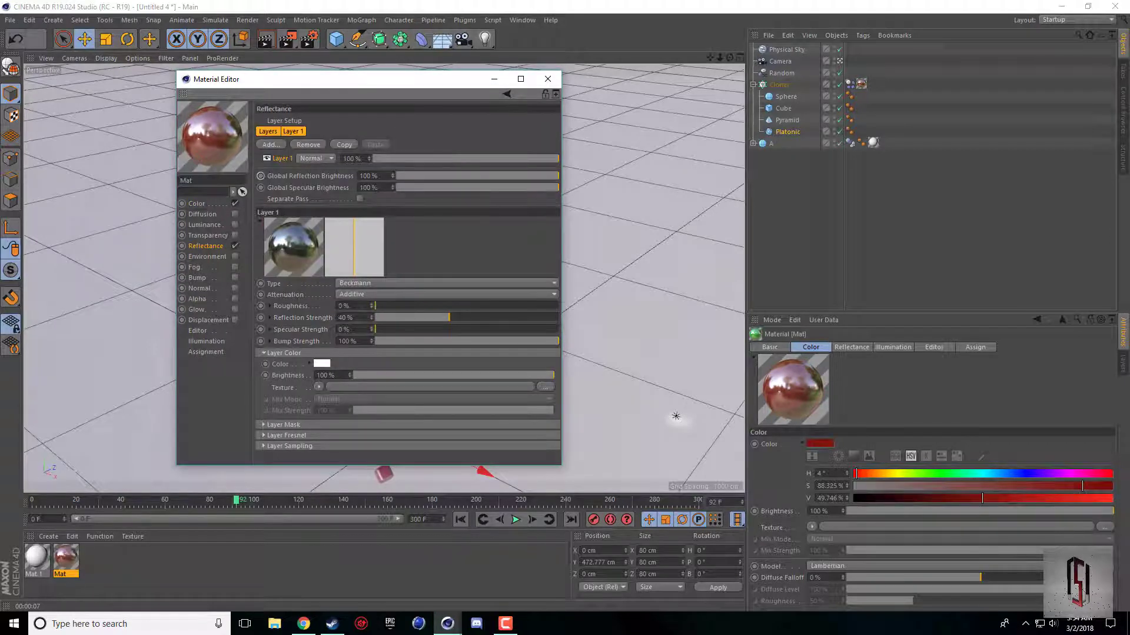
pyautogui.moveTo(448, 318); pyautogui.dragTo(467, 317)
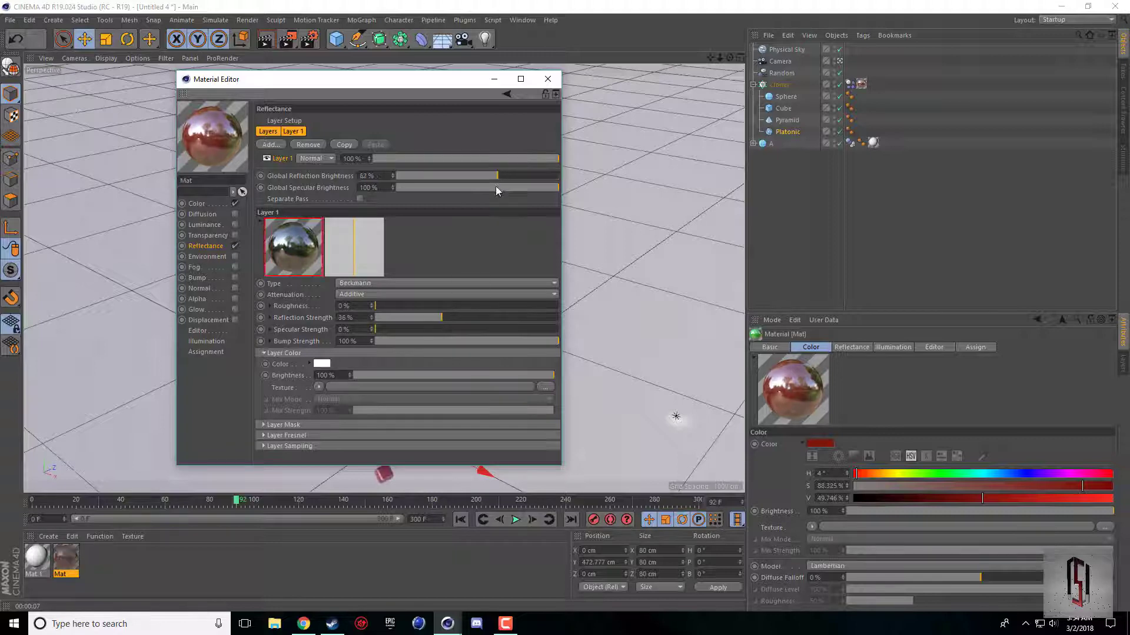
pyautogui.click(547, 78)
pyautogui.click(265, 38)
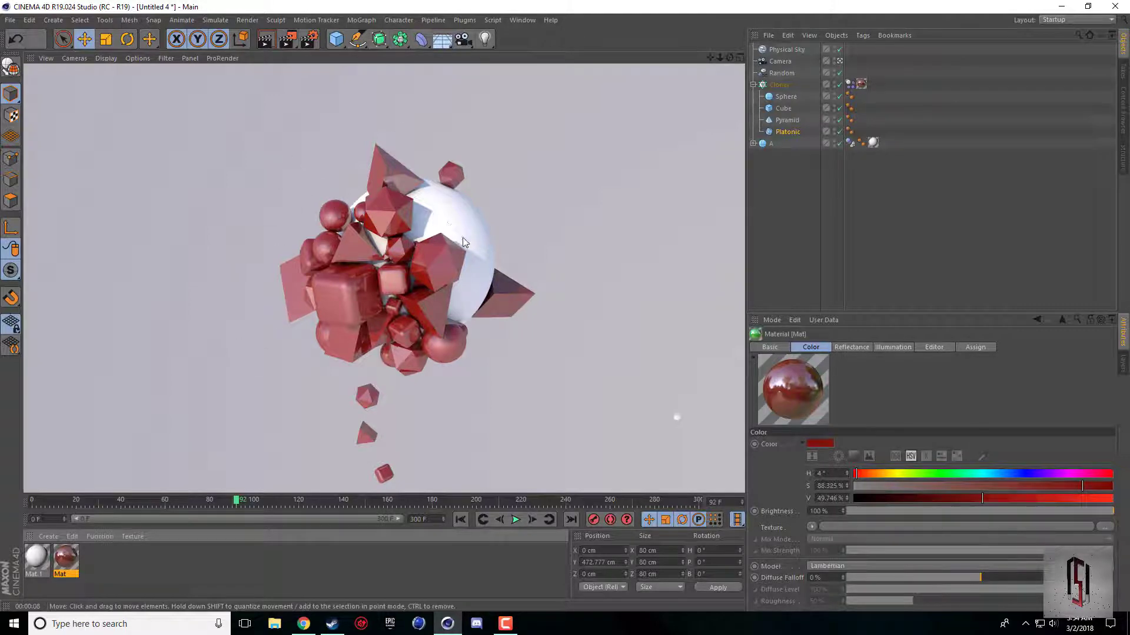
# Step: Move the white collider sphere to X about -1262 cm at frame 0, and keyframe it at a second position at about frame 160
pyautogui.click(770, 143)
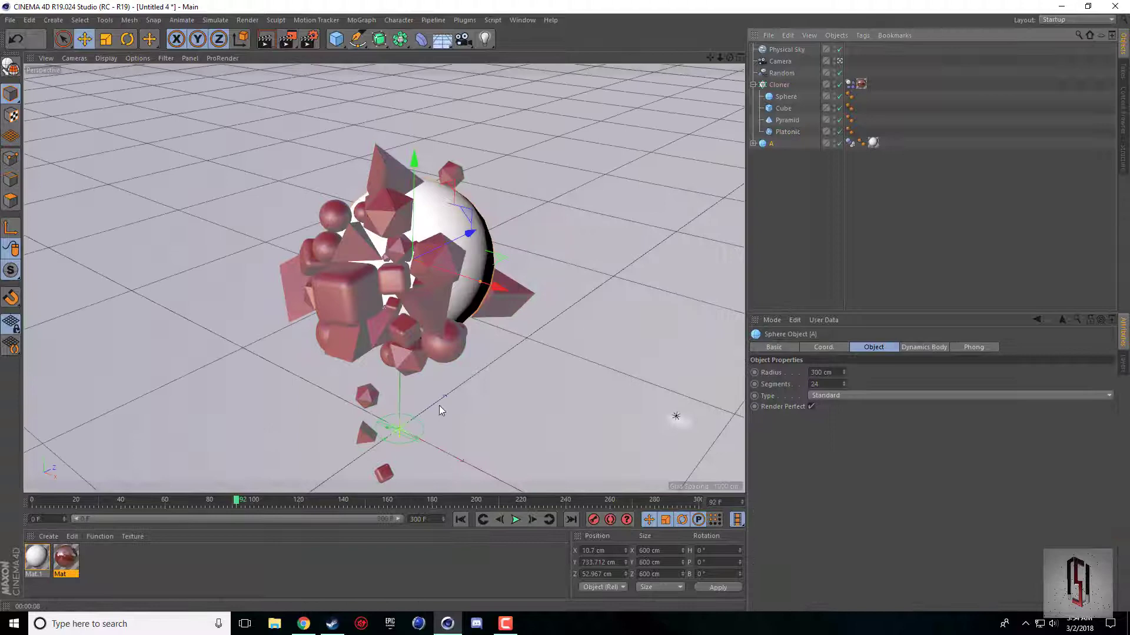
pyautogui.click(31, 505)
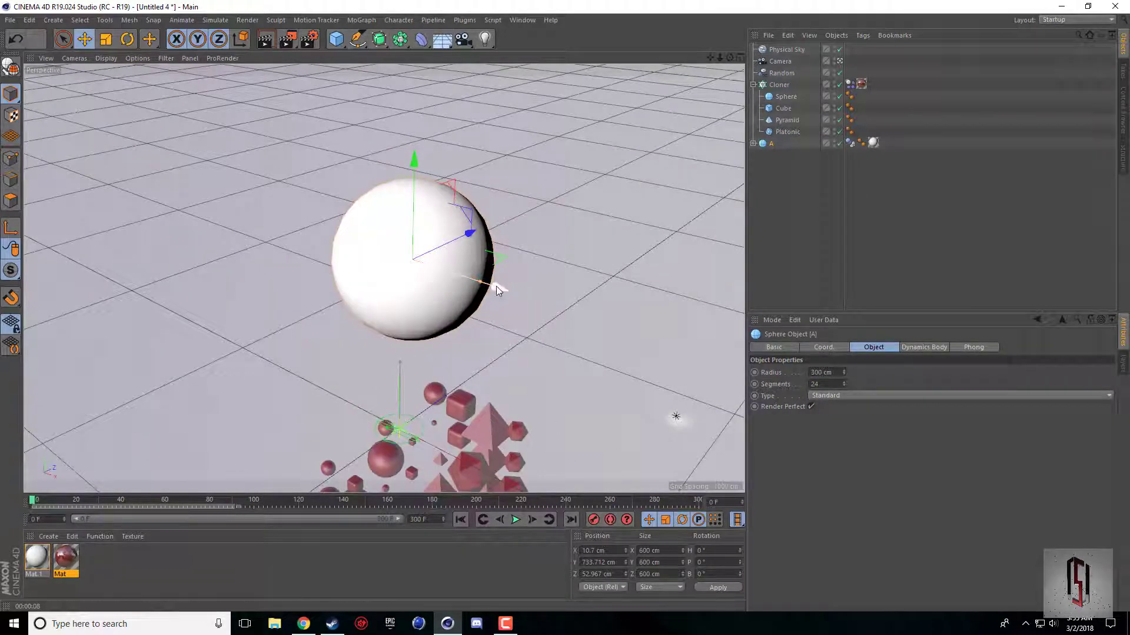
pyautogui.moveTo(496, 286); pyautogui.dragTo(502, 503)
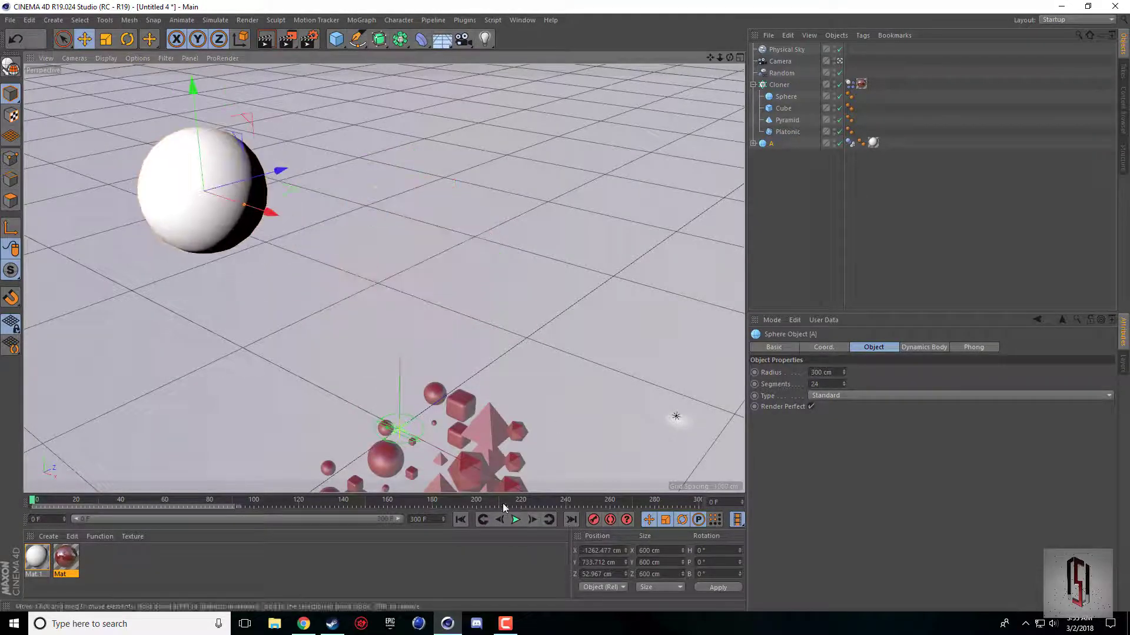
pyautogui.click(387, 505)
pyautogui.moveTo(248, 266); pyautogui.dragTo(623, 244)
pyautogui.click(593, 522)
# Step: Keyframe the collider sphere at a third, lower position at frame 300 and play the animation from the start
pyautogui.click(698, 501)
pyautogui.moveTo(529, 235); pyautogui.dragTo(310, 452)
pyautogui.click(594, 519)
pyautogui.click(460, 519)
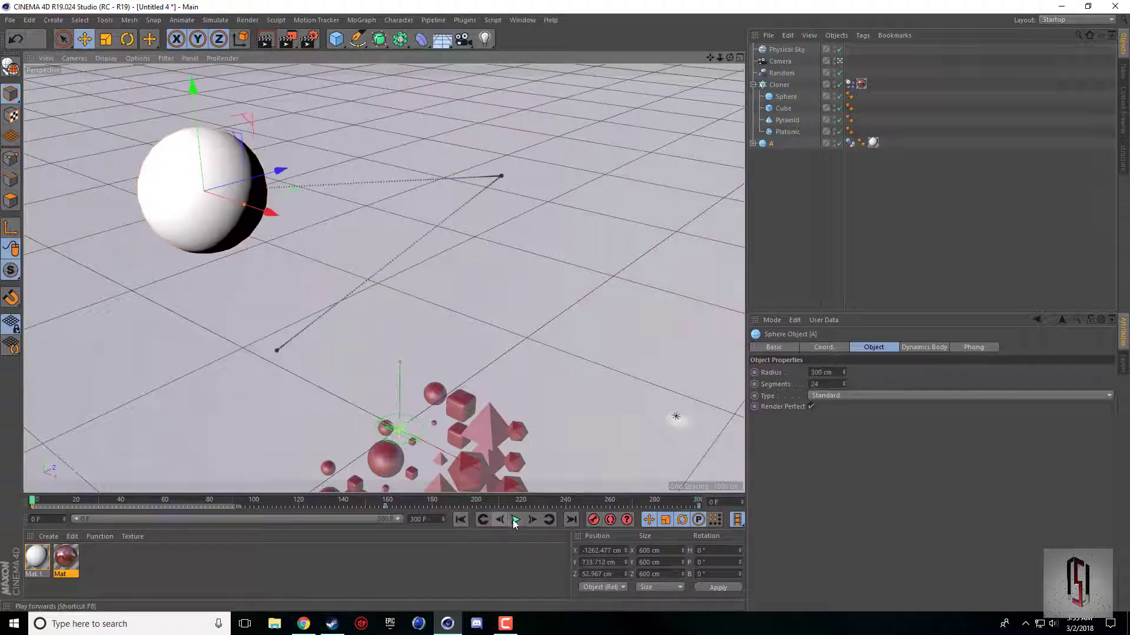
pyautogui.click(515, 520)
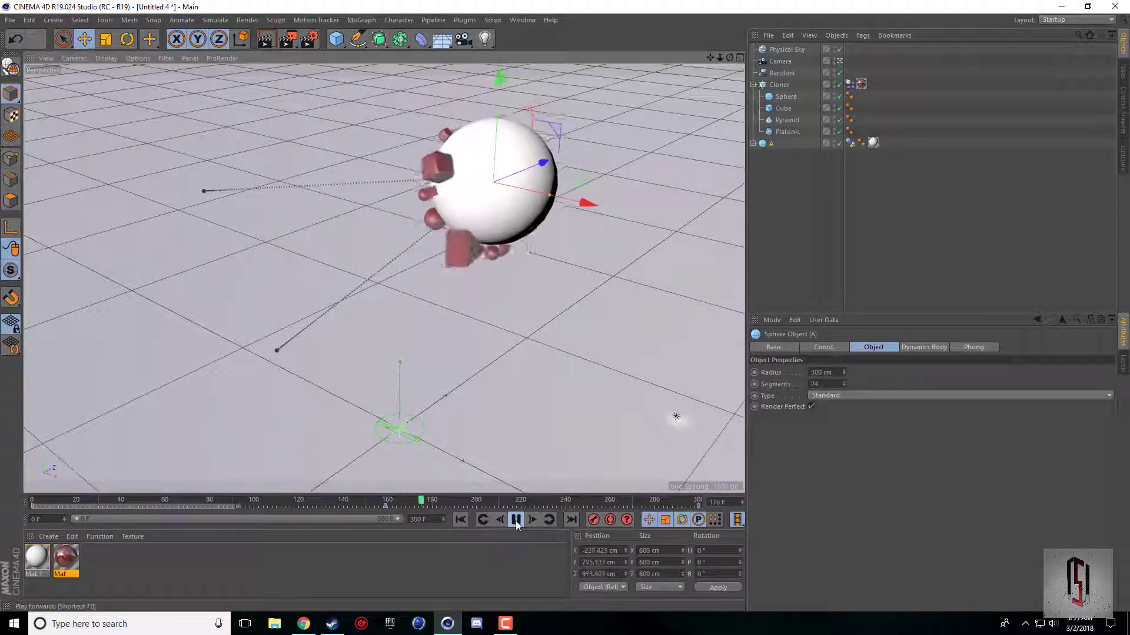
pyautogui.click(515, 521)
# Step: Set the strength of the Attractor under the collider sphere to 150000 and check it with playback and a viewport render
pyautogui.click(768, 153)
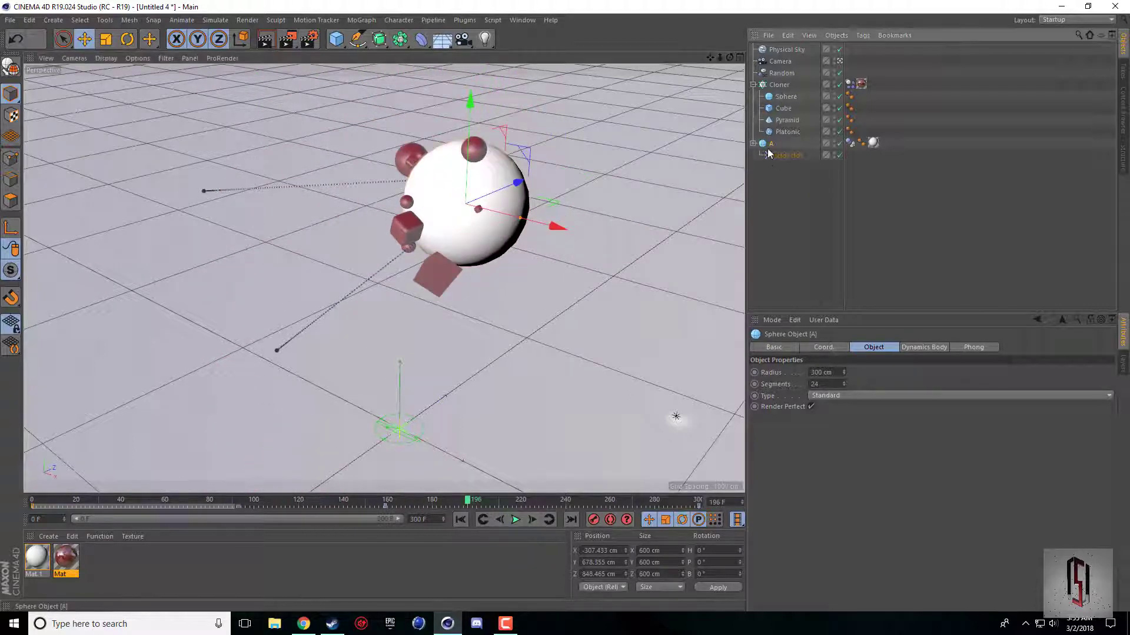
pyautogui.click(804, 372)
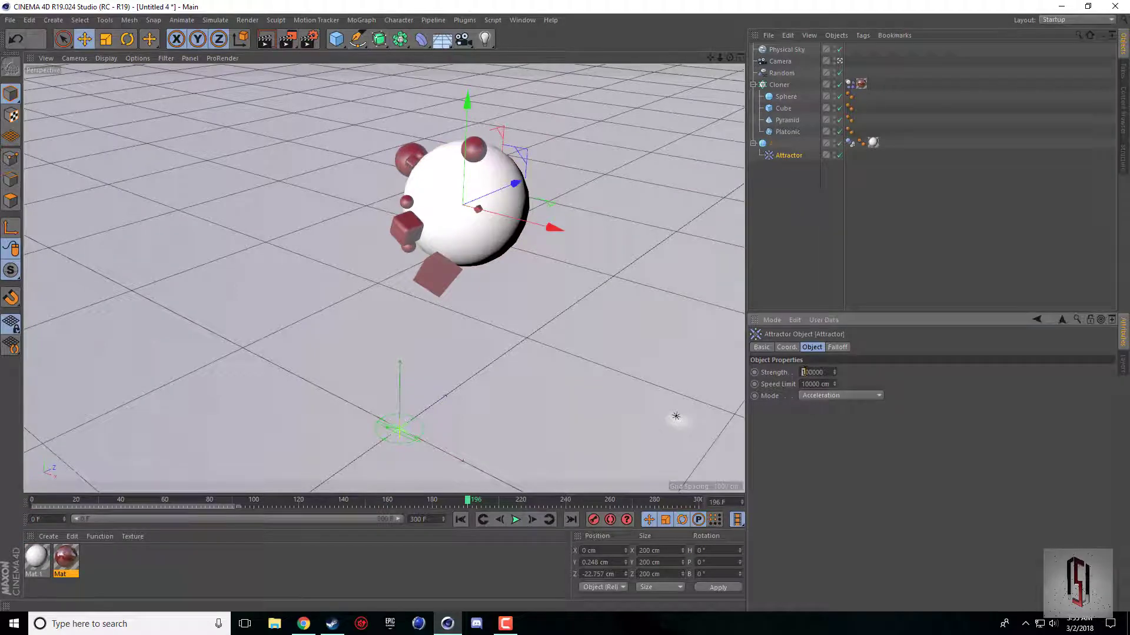
pyautogui.click(460, 520)
pyautogui.click(516, 520)
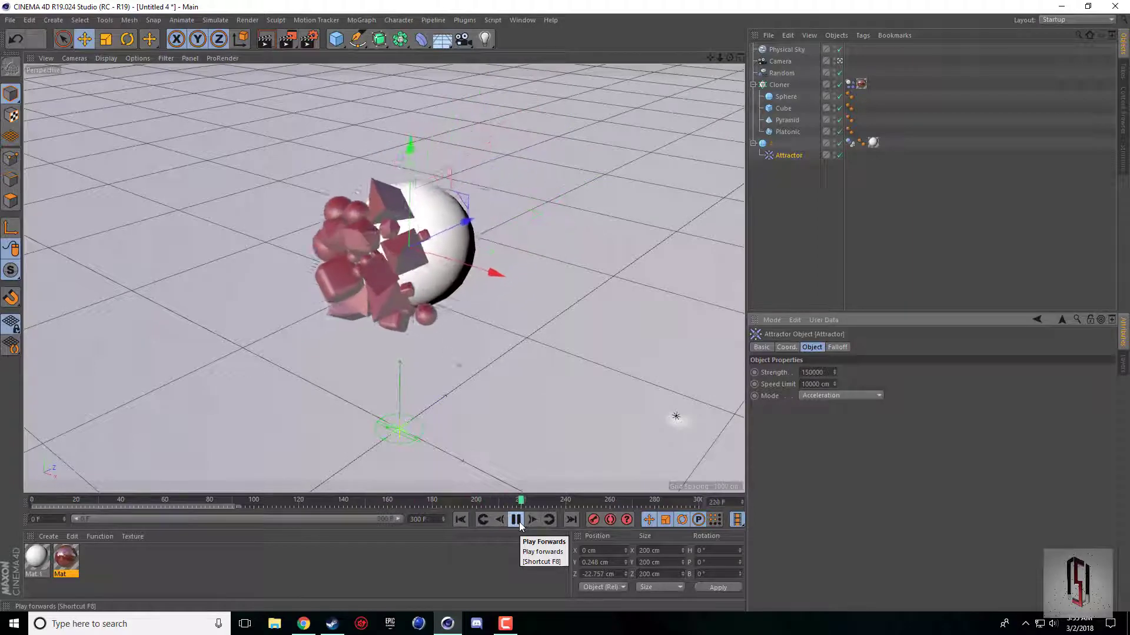
pyautogui.click(519, 523)
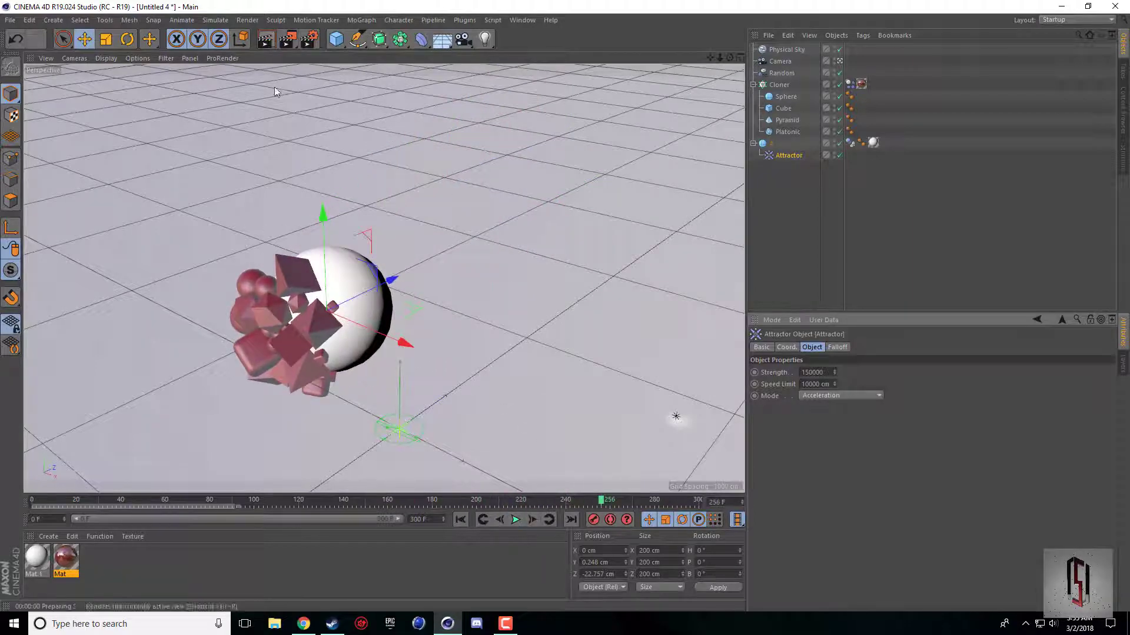
pyautogui.hotkey('ctrl', 'r')
pyautogui.moveTo(520, 632)
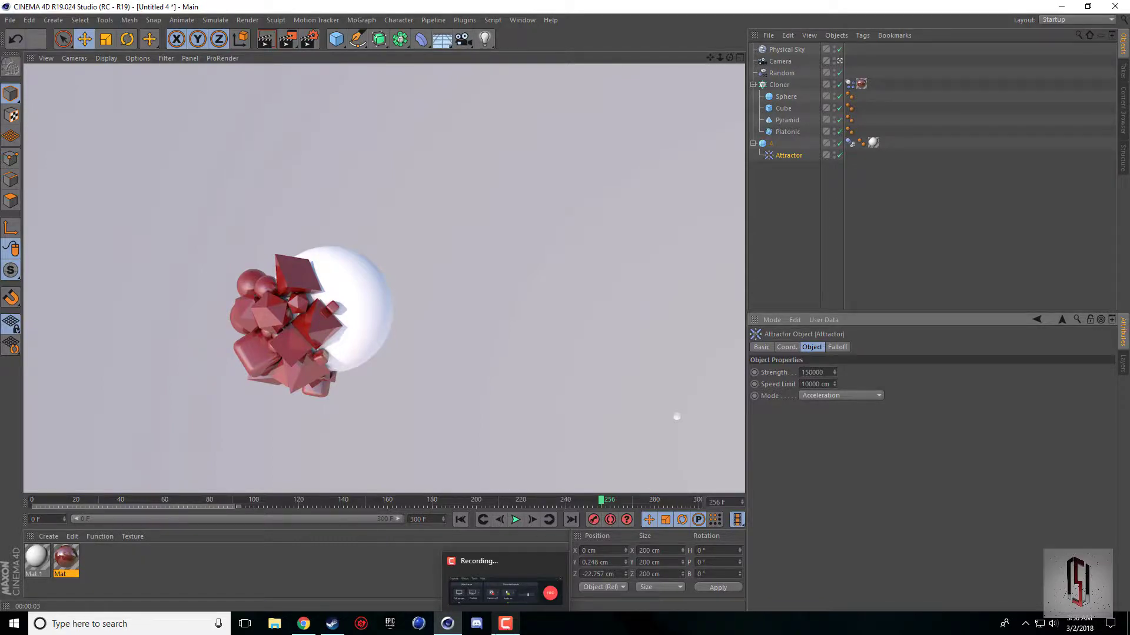
pyautogui.click(499, 627)
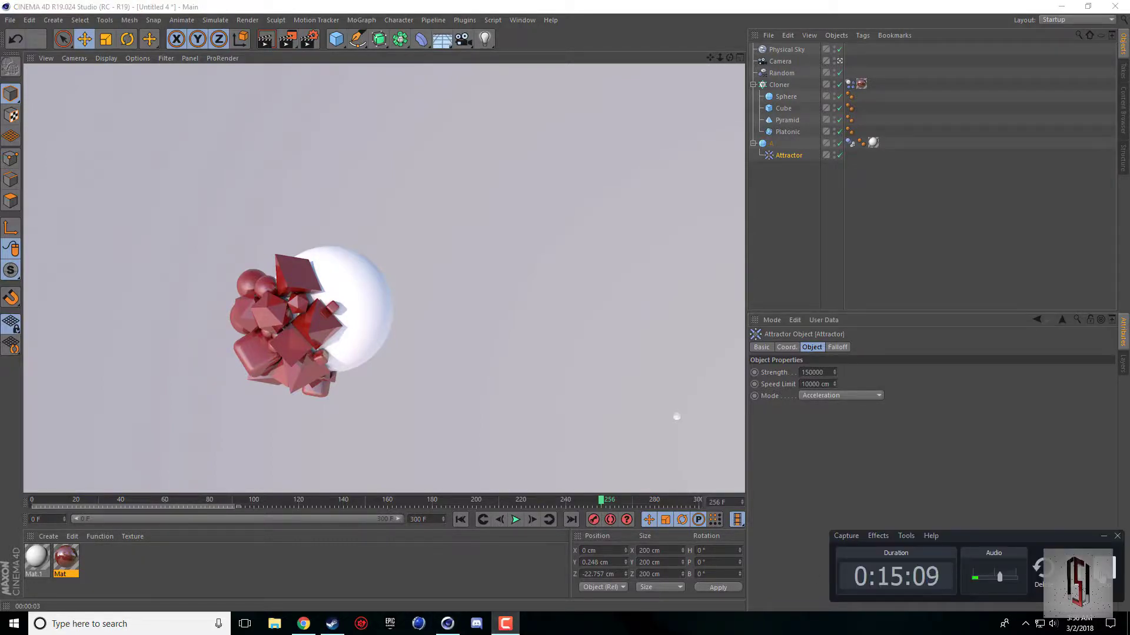